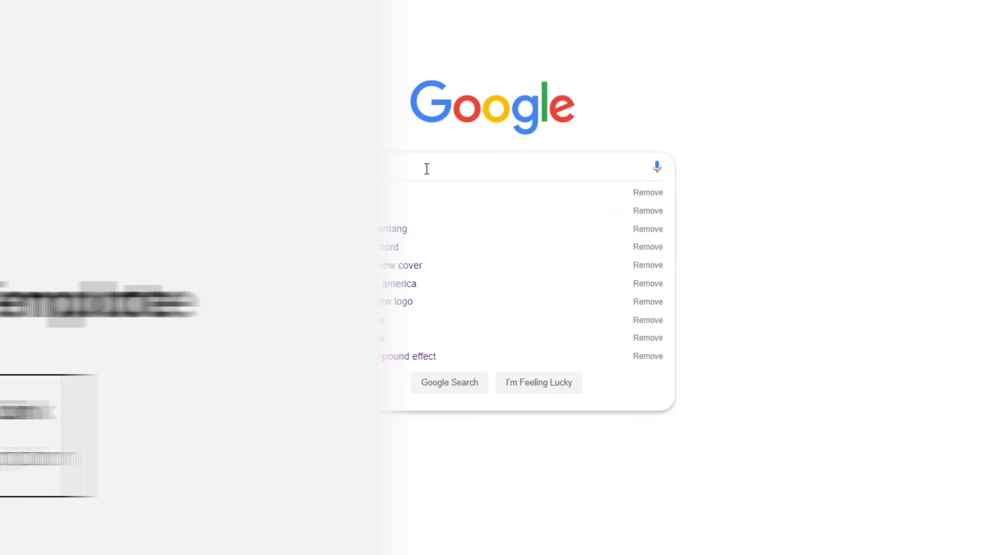
Search Google for "instagram live mockup psd" and open the Dribbble result for the Instagram Live Interface (iOS) PSD freebie.
text(instagram)
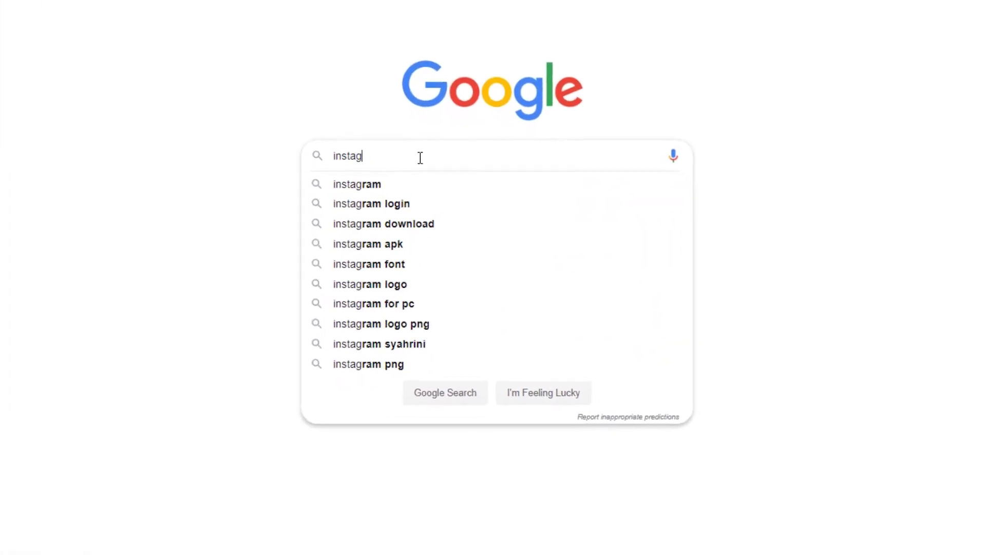
text( live mo)
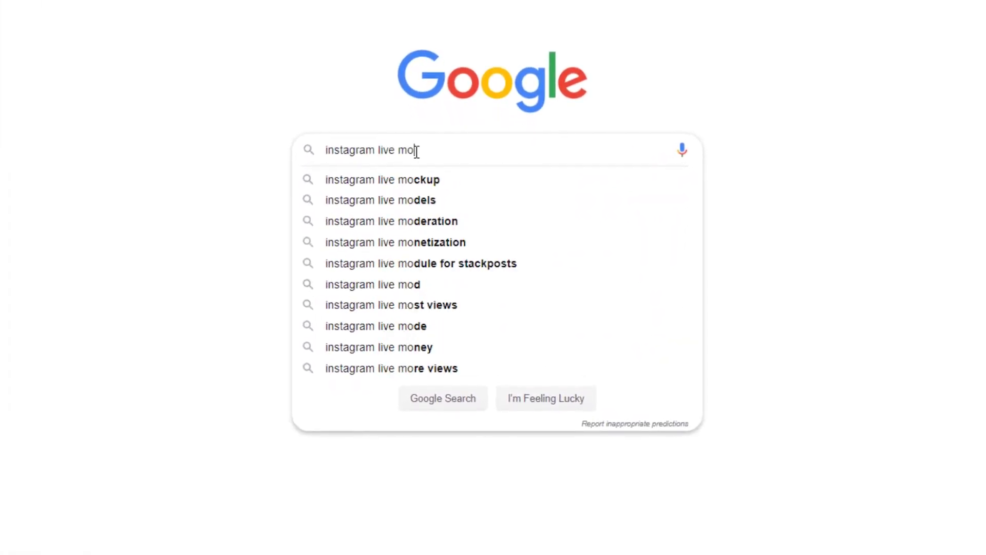
text(ckup psd)
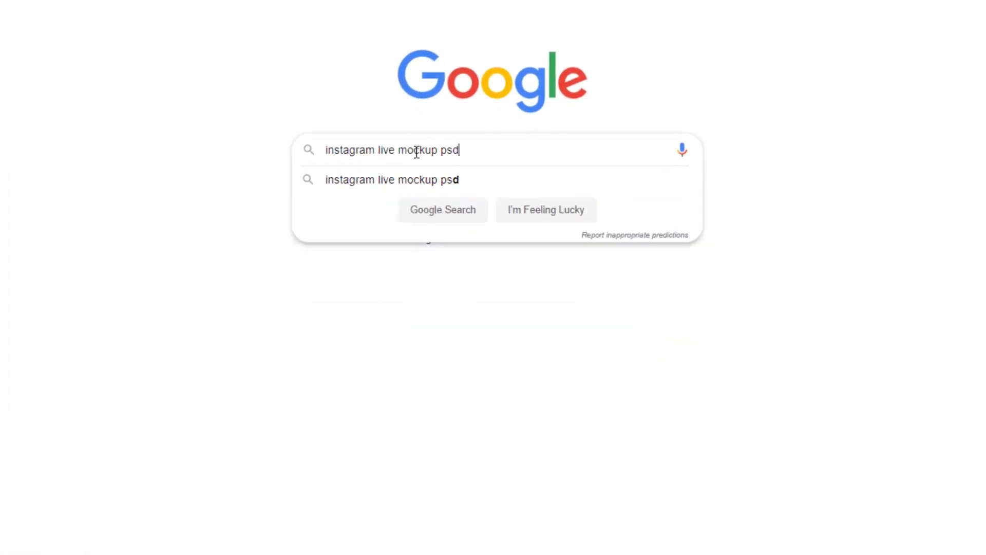
key(Return)
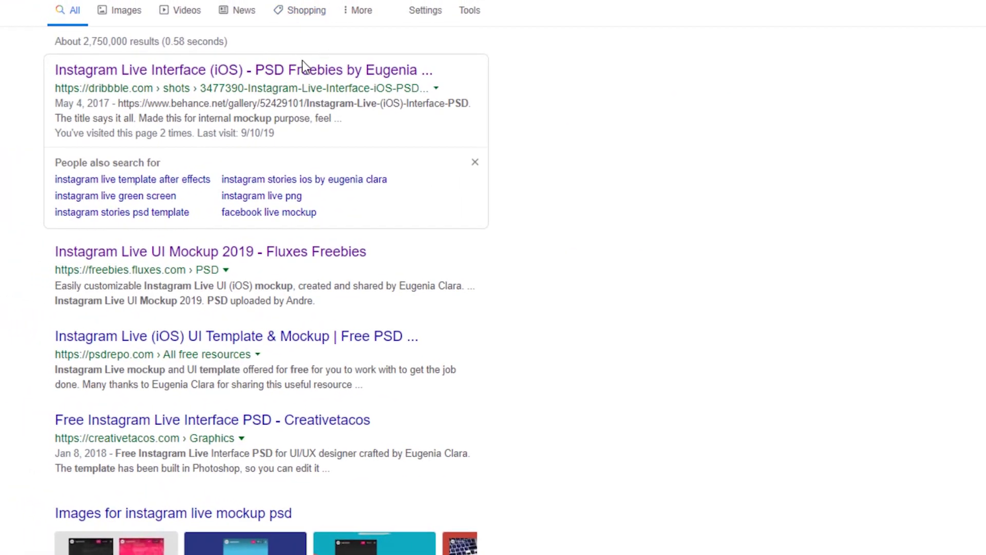
click(303, 69)
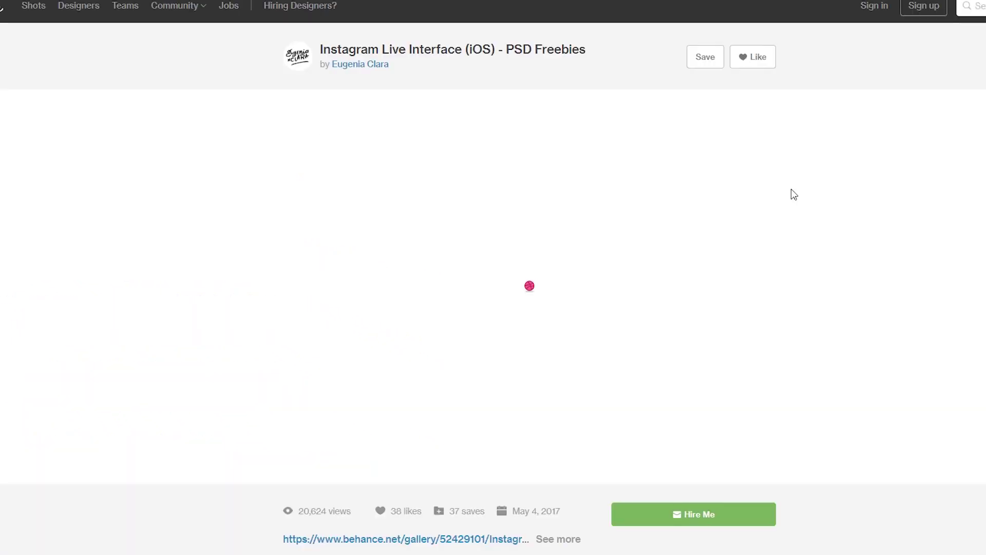
Expand the Dribbble shot's description and look through the page for a way to get the PSD.
scroll(672, 231, down, 5)
scroll(593, 203, up, 2)
click(566, 417)
scroll(643, 170, down, 8)
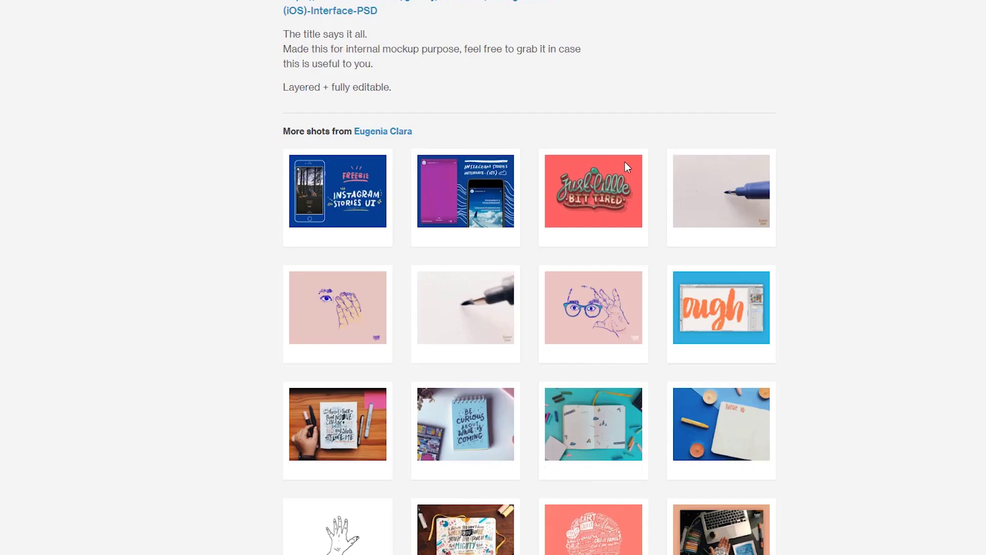
scroll(624, 161, up, 7)
scroll(445, 220, down, 10)
scroll(447, 209, up, 12)
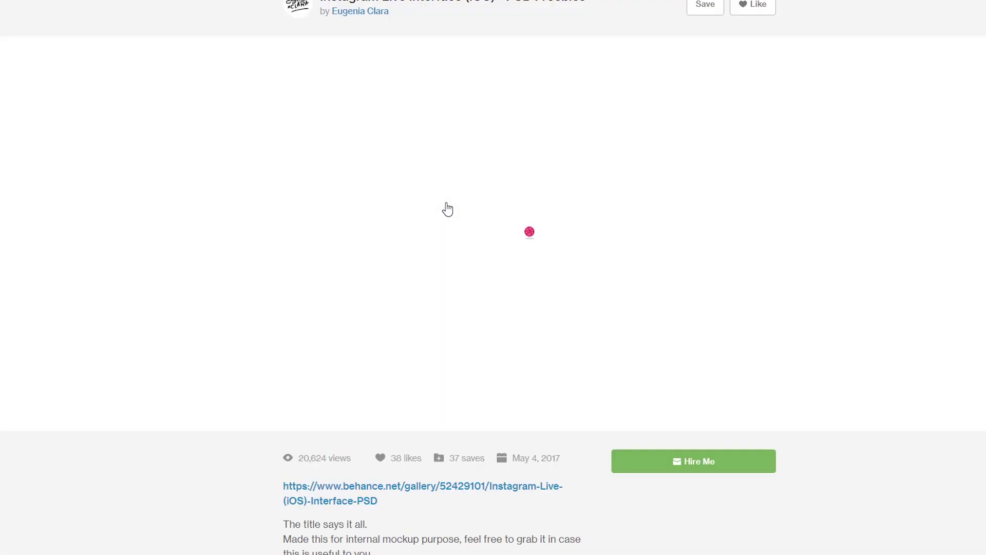
scroll(462, 370, down, 2)
Open the linked Behance project of the Instagram Live interface and look through its page.
click(398, 418)
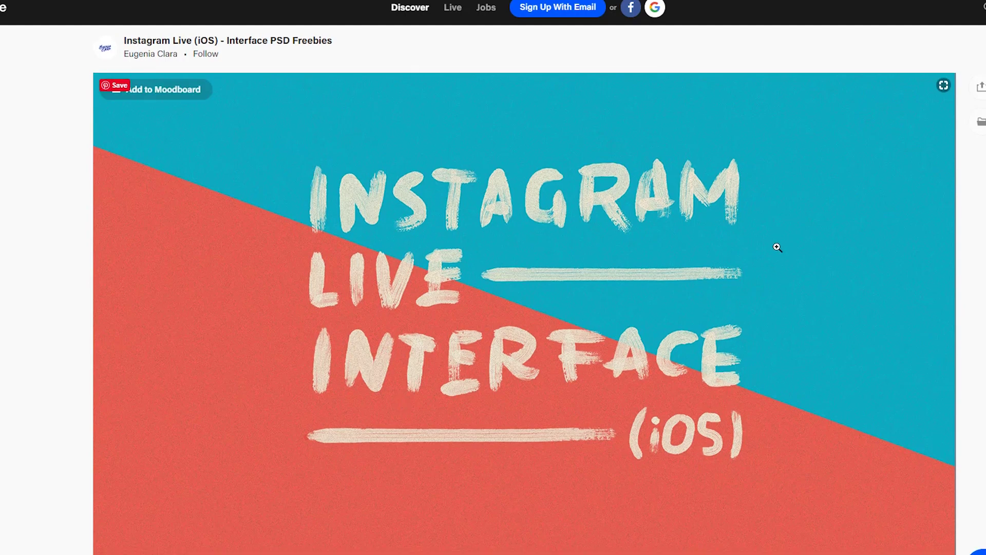
scroll(778, 247, down, 10)
scroll(562, 246, down, 10)
scroll(504, 335, up, 8)
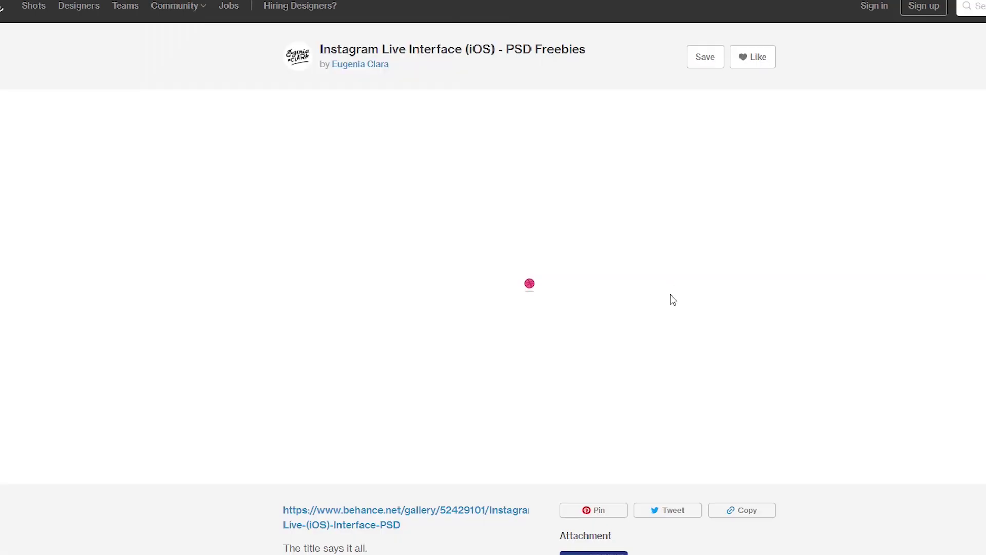
Download the attached Instagram Live iOS PSD archive from the Dribbble shot page.
scroll(673, 300, down, 4)
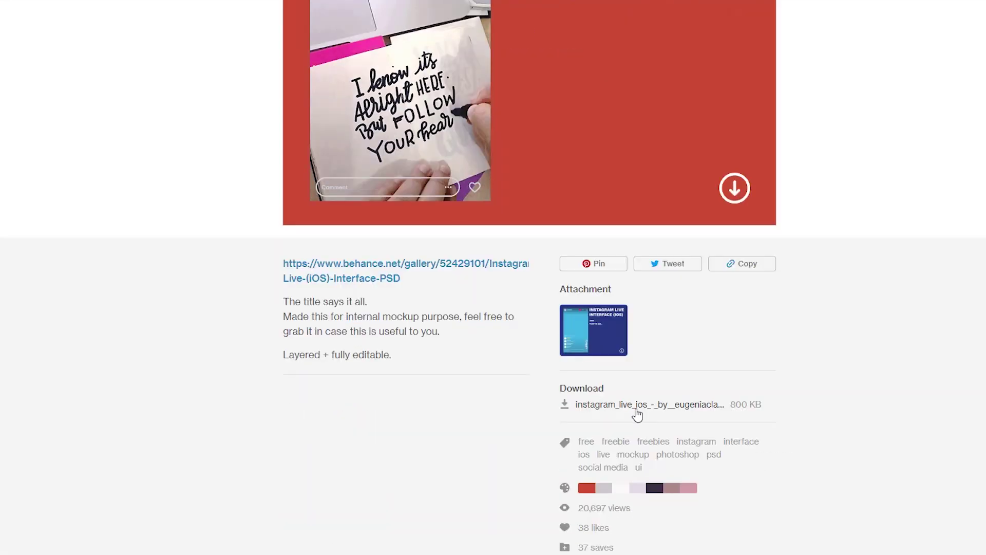
click(522, 398)
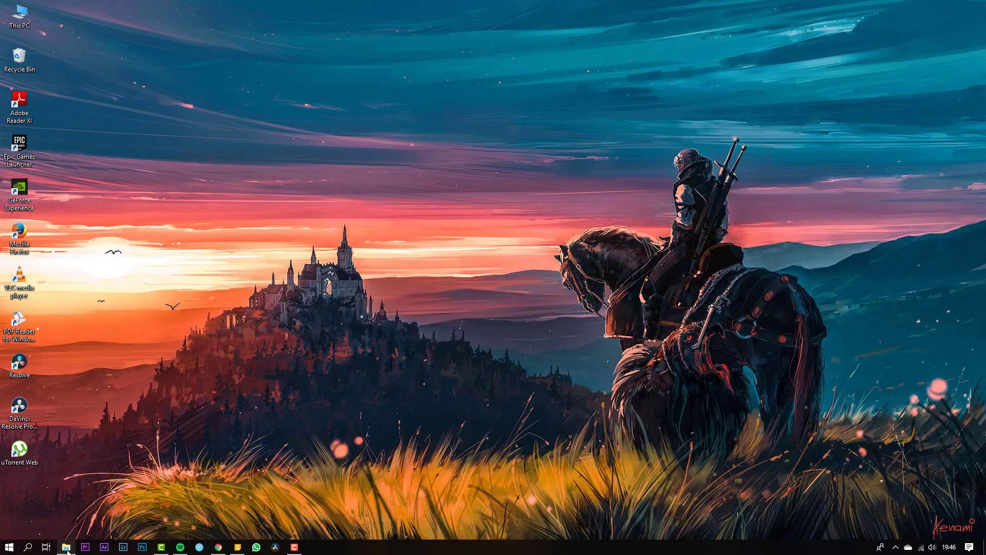
Extract the Instagram Live iOS archive in the Downloads folder, then open the extracted PSD in Photoshop, fitted to the screen.
click(66, 548)
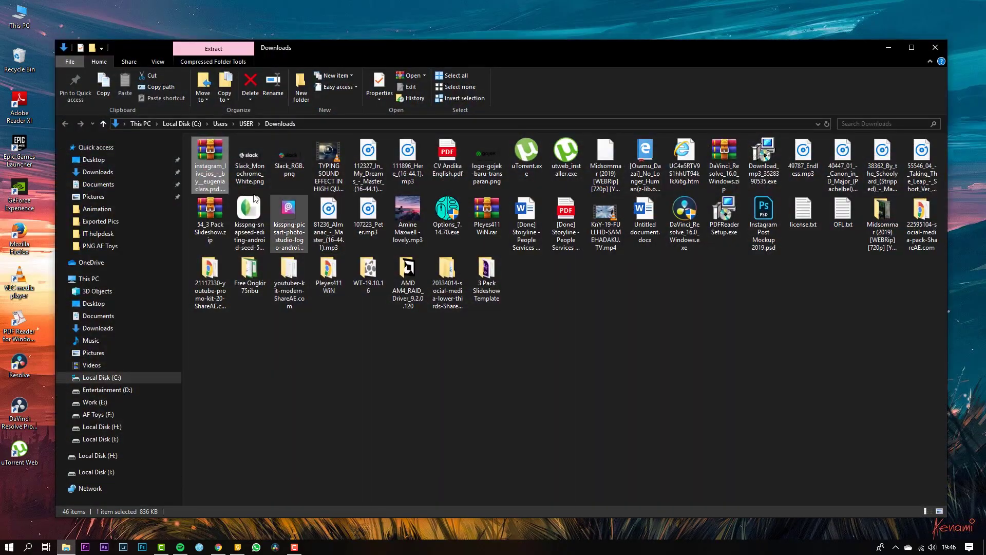
right_click(210, 152)
click(236, 191)
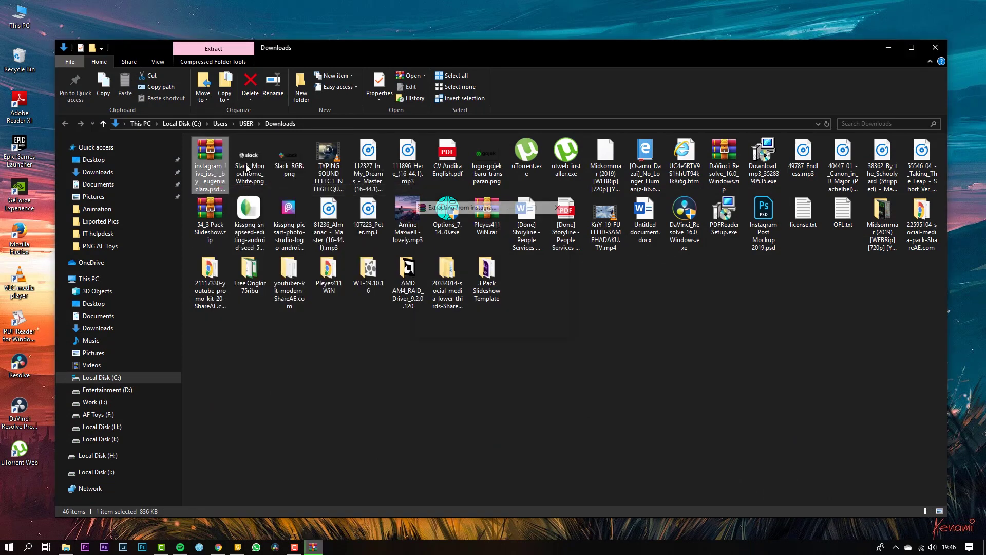
click(844, 225)
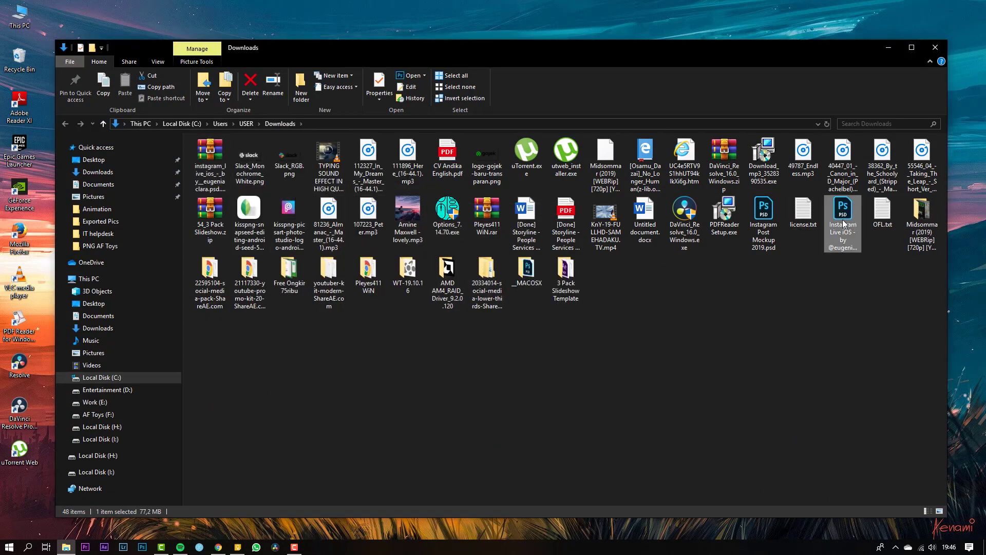
double_click(845, 227)
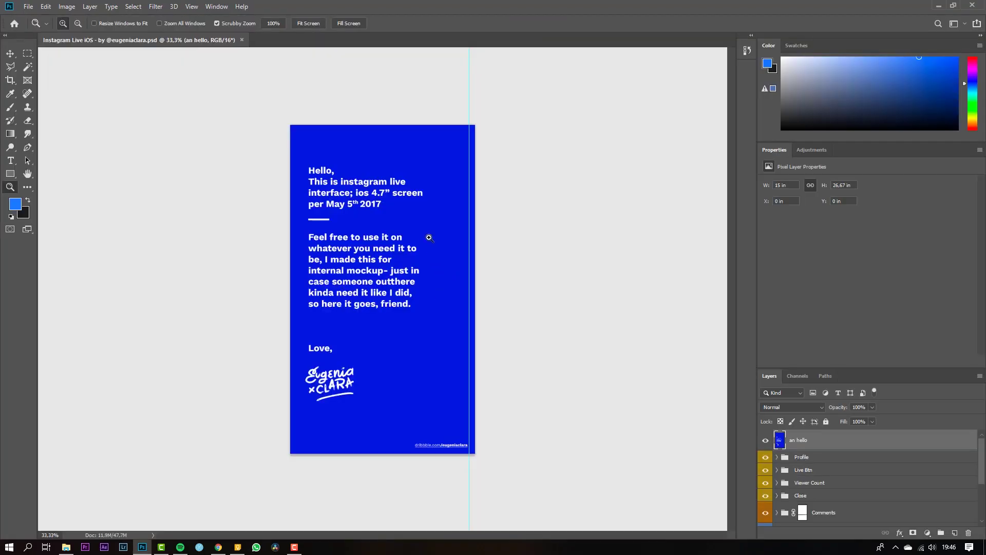
click(309, 23)
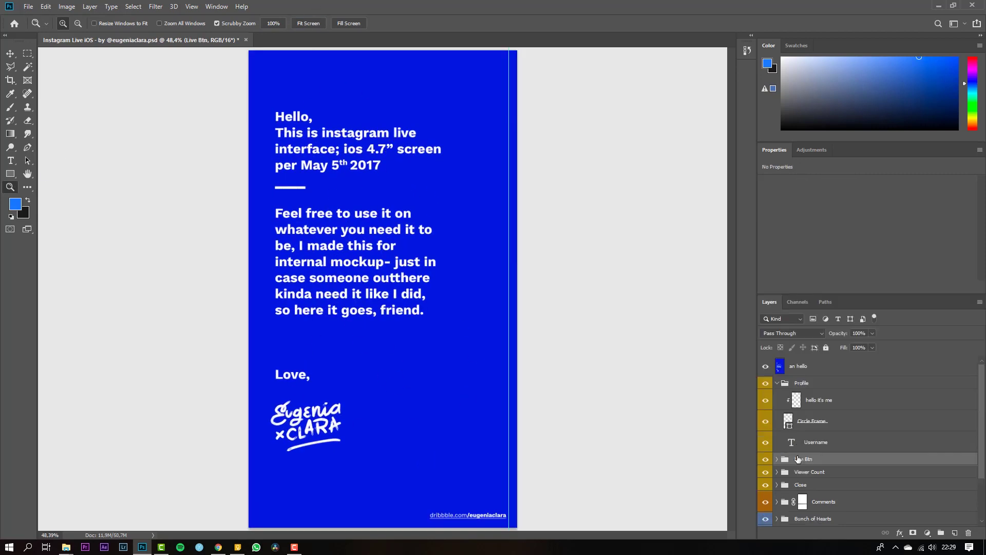
Hide the "an hello" cover layer and collapse the Profile group.
click(806, 365)
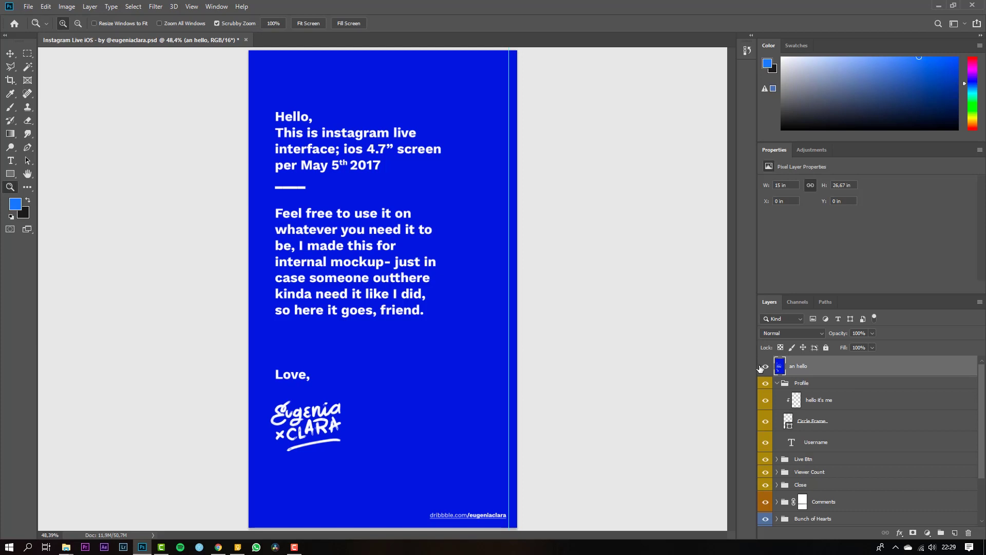
click(765, 366)
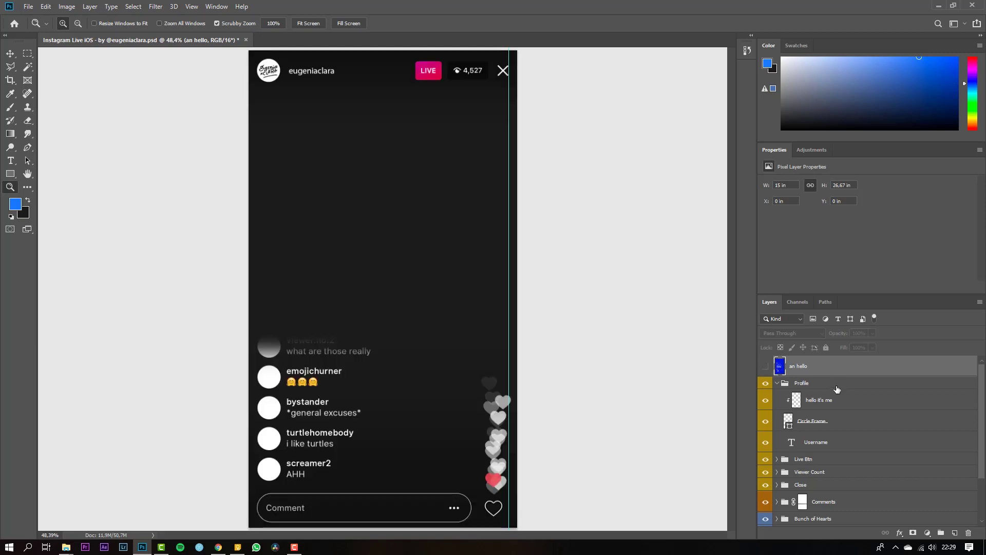
click(813, 406)
click(777, 384)
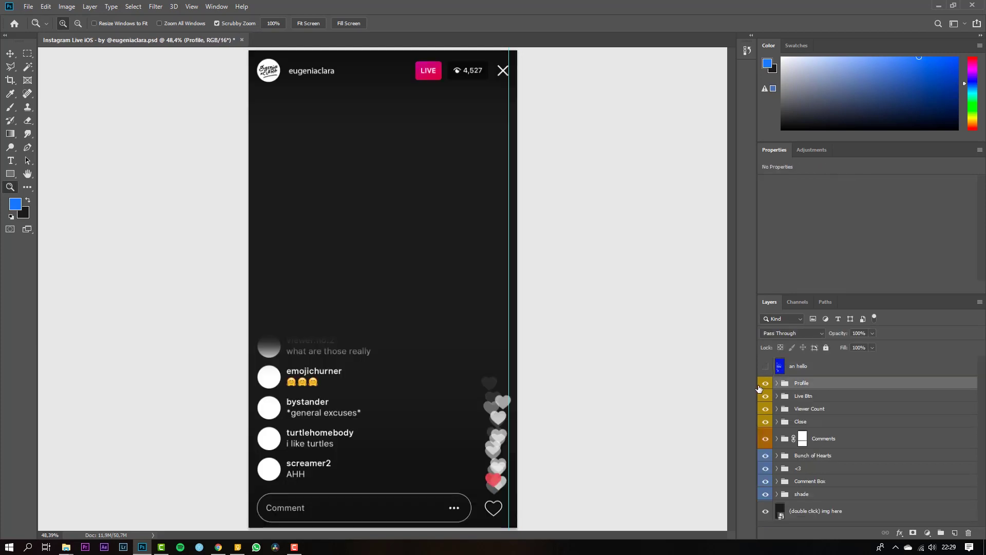
Toggle the visibility of the Profile and Live Btn groups to examine which interface elements each one holds.
click(765, 384)
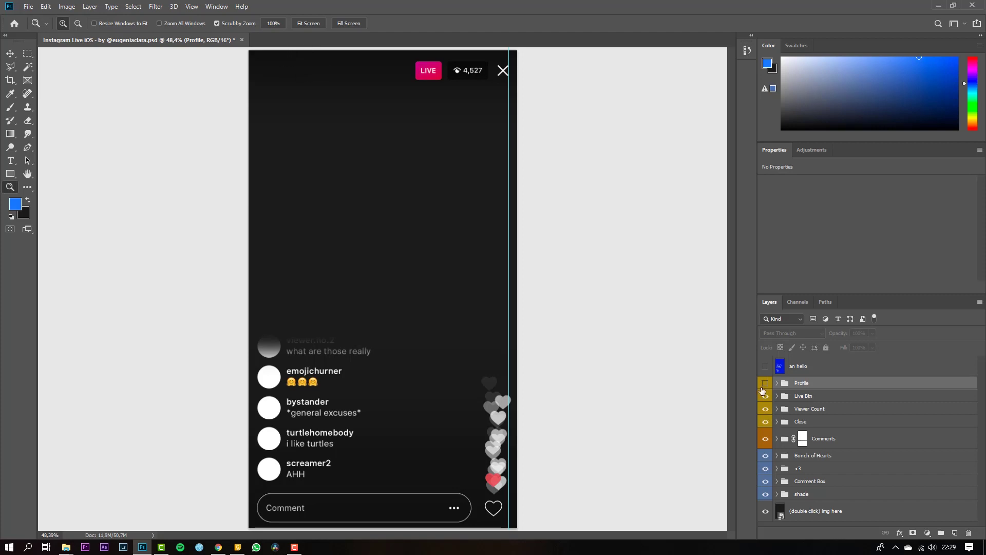
click(765, 384)
click(766, 396)
click(765, 396)
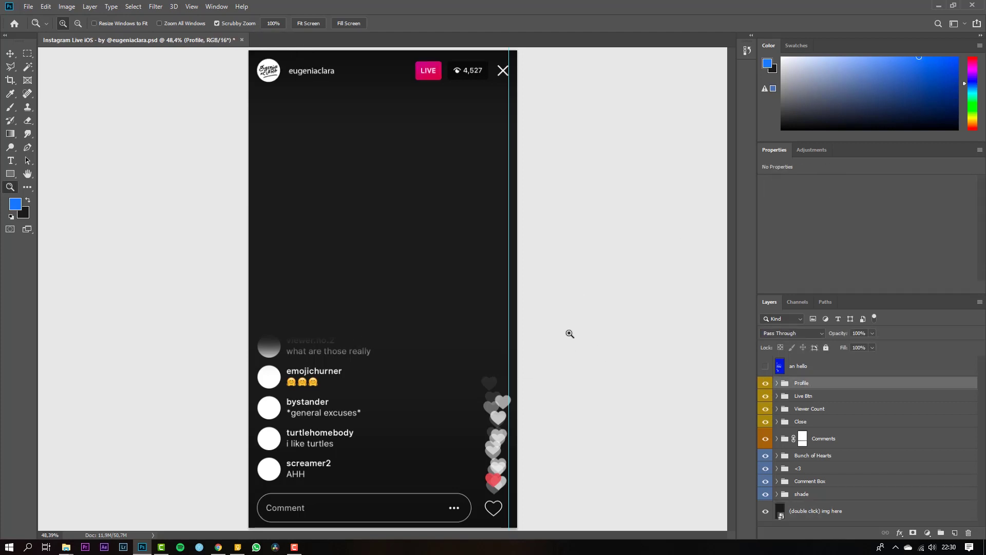
Place the Spider-Man PNG from the Profile Photo folder into the Profile group, scaled to about 2.18 × 2.92 in.
key(v)
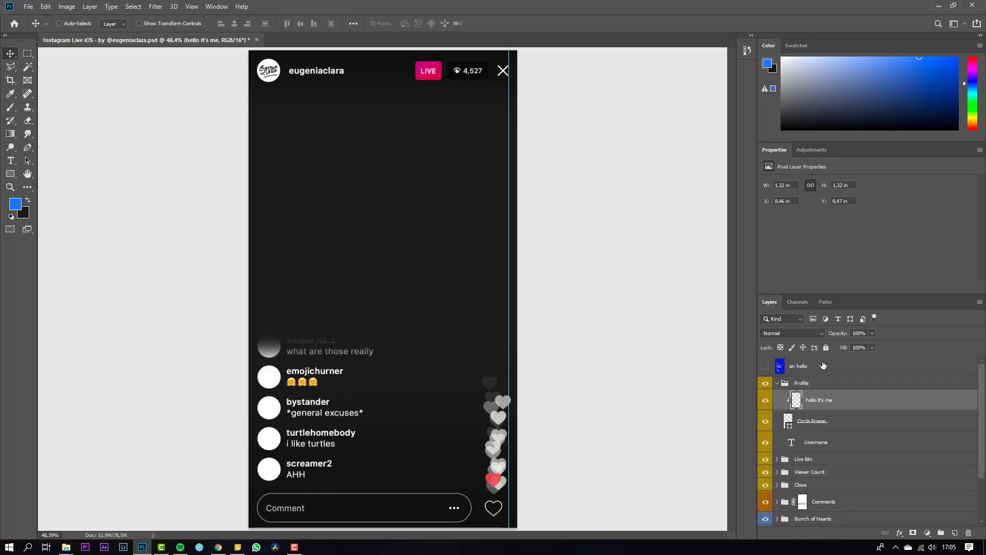
mouse_move(66, 548)
click(82, 490)
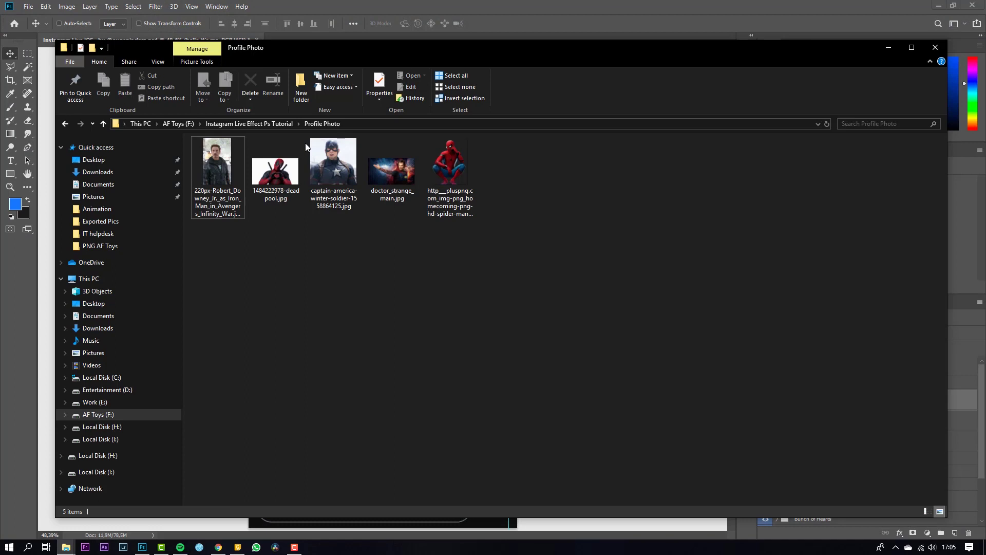
drag(506, 49, 577, 173)
click(514, 308)
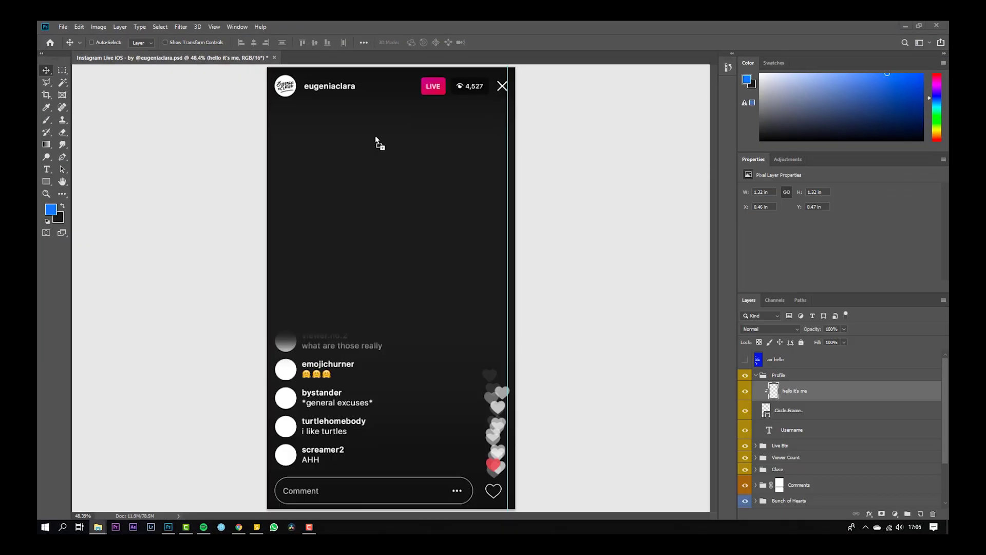
drag(377, 142, 380, 205)
drag(388, 272, 311, 131)
drag(343, 210, 302, 135)
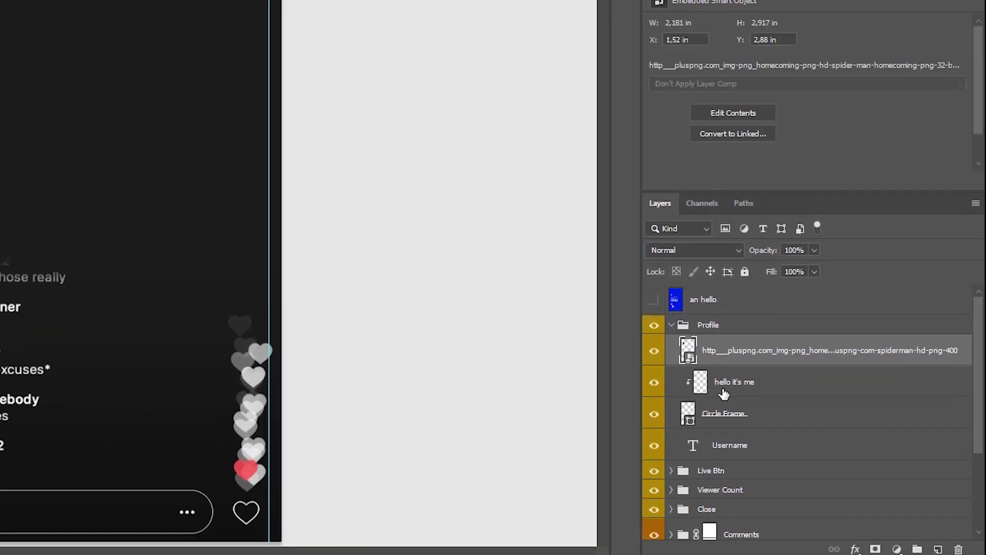
Delete the "hello it's me" picture layer from the Profile group.
click(779, 413)
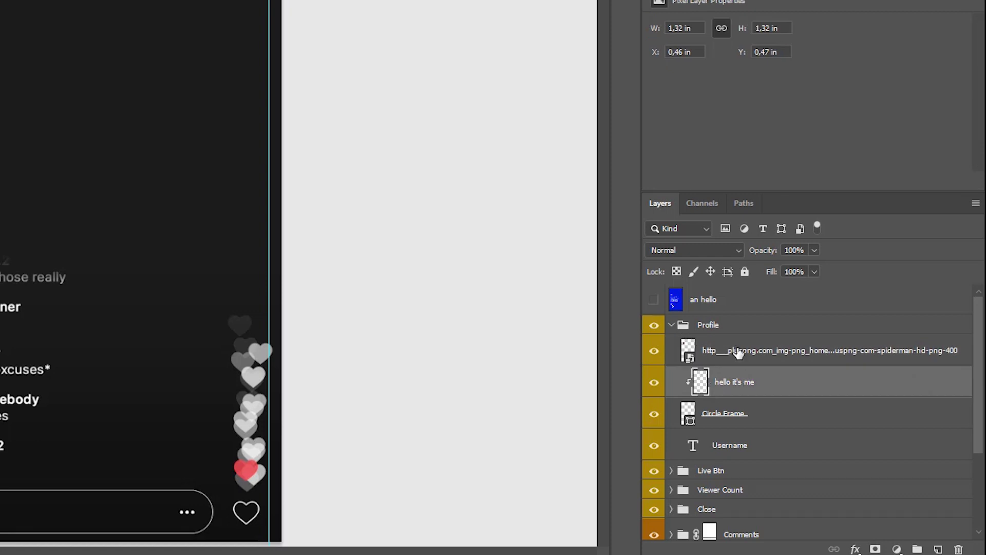
key(Delete)
Move the Spider-Man image over the white profile circle and scale it to about 1.32 × 1.76 in.
click(785, 355)
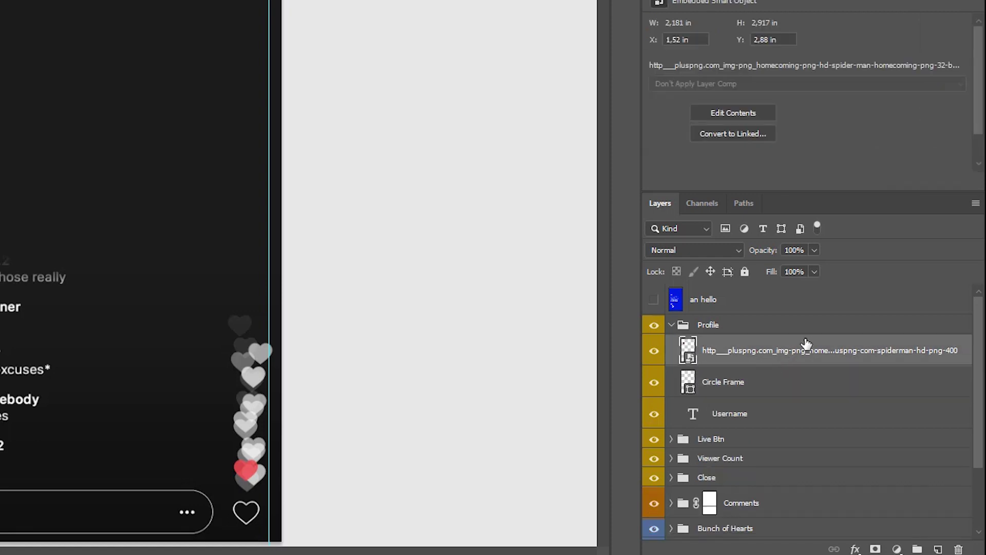
right_click(795, 350)
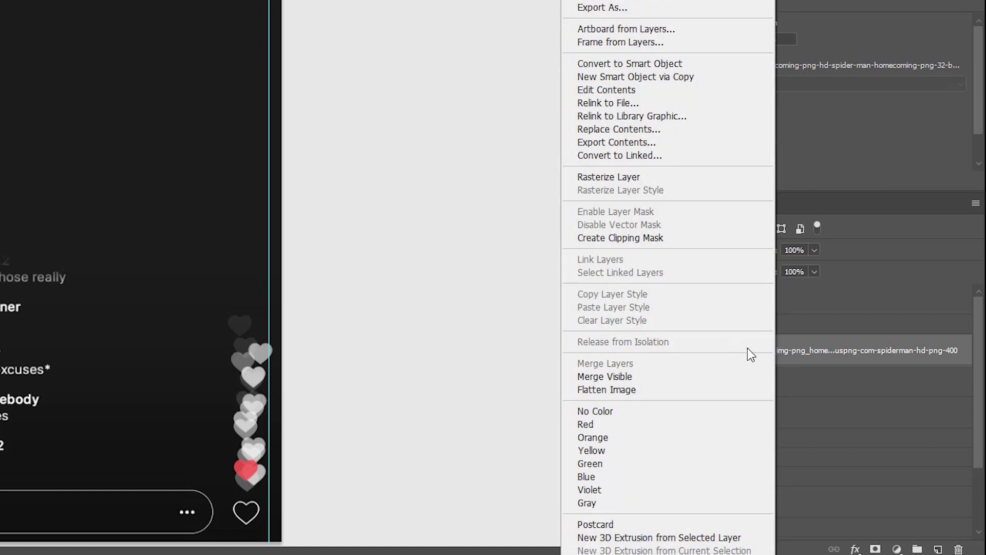
key(Escape)
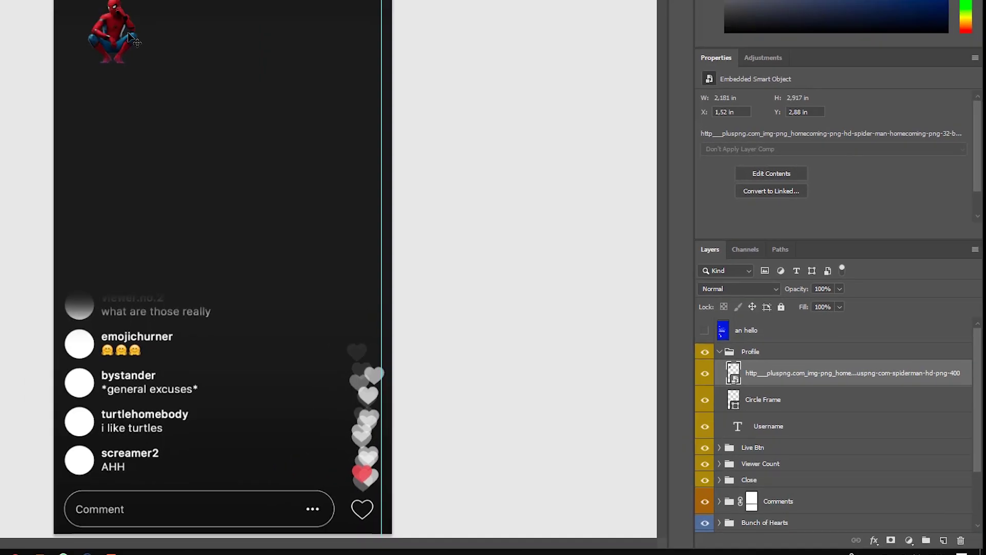
drag(303, 133, 289, 81)
click(10, 58)
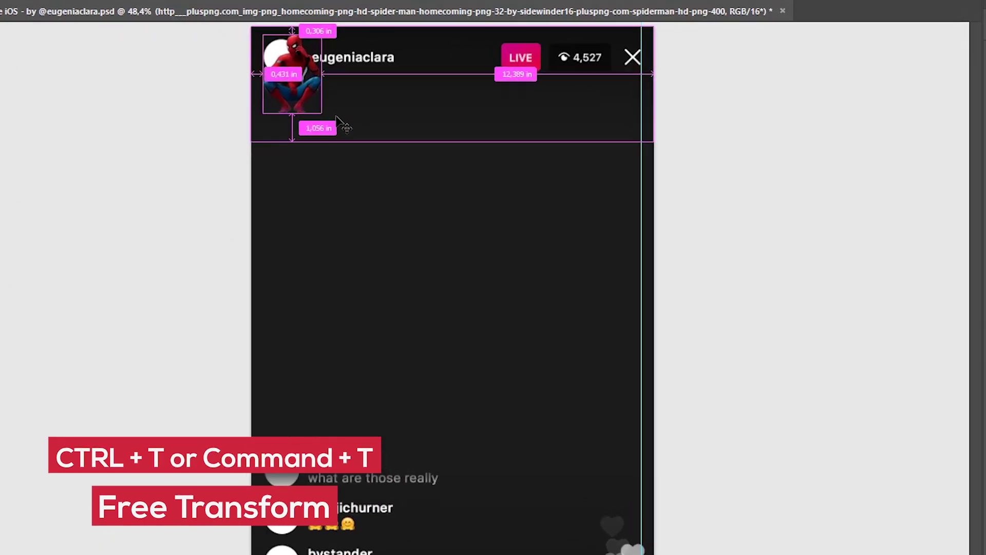
key(ctrl+t)
drag(326, 115, 290, 71)
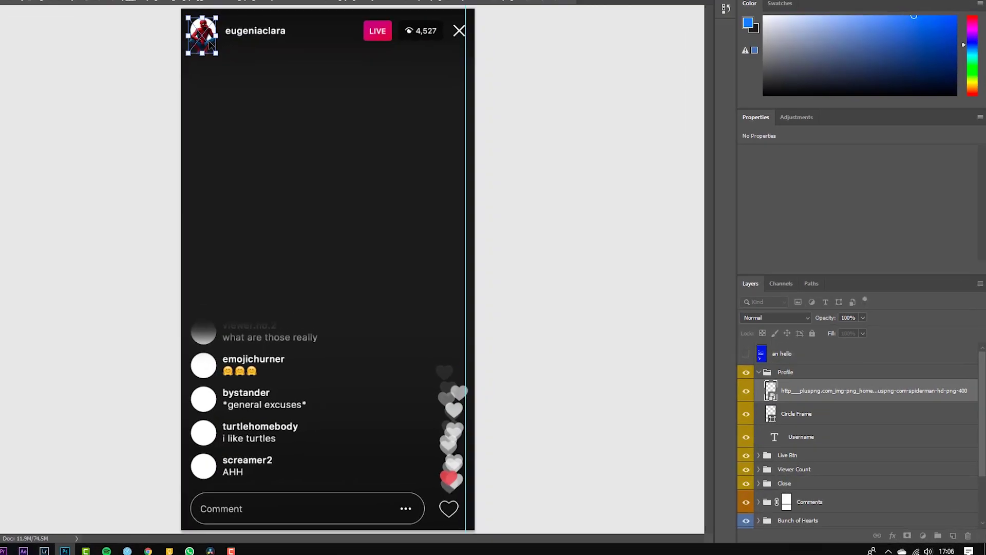
key(Return)
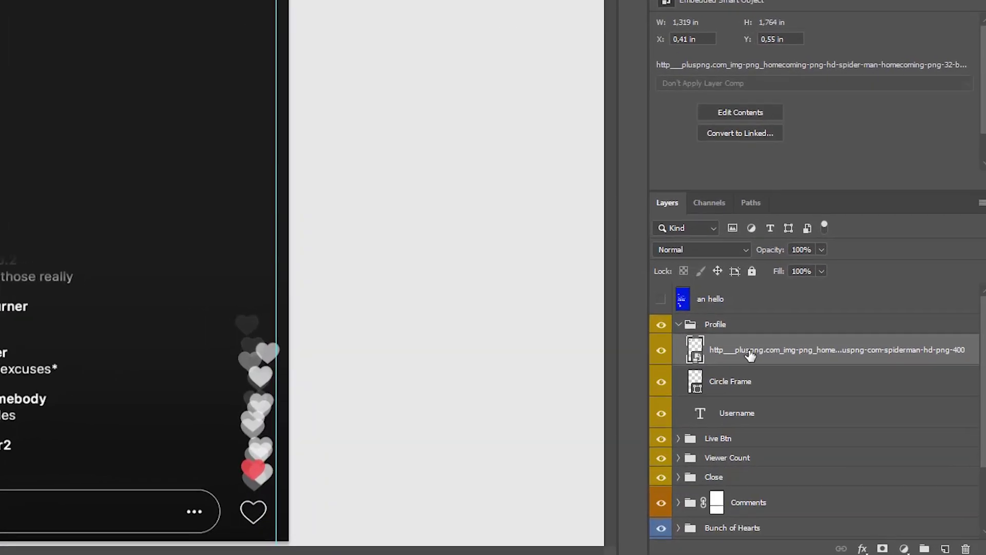
Create a clipping mask that clips the Spider-Man layer to the Circle Frame layer.
right_click(750, 354)
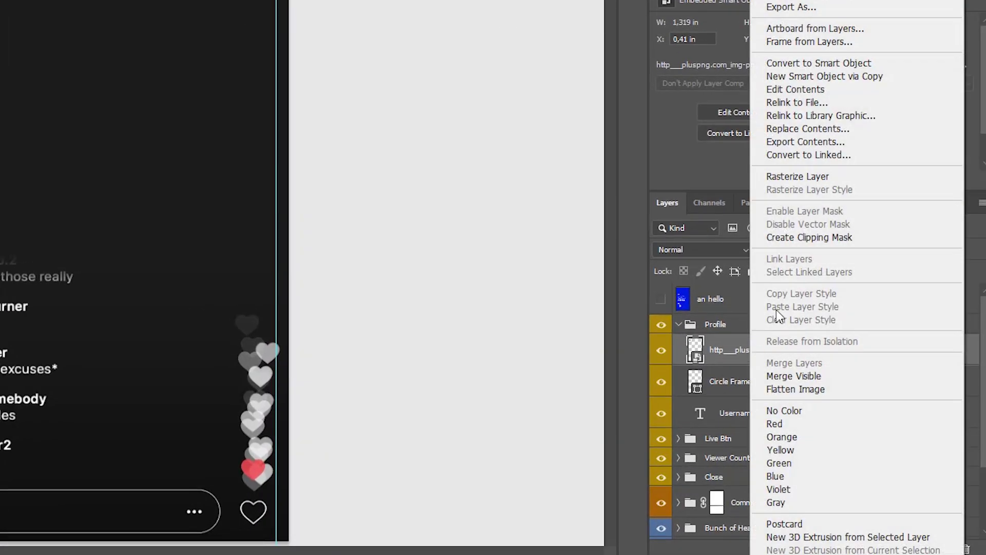
click(799, 238)
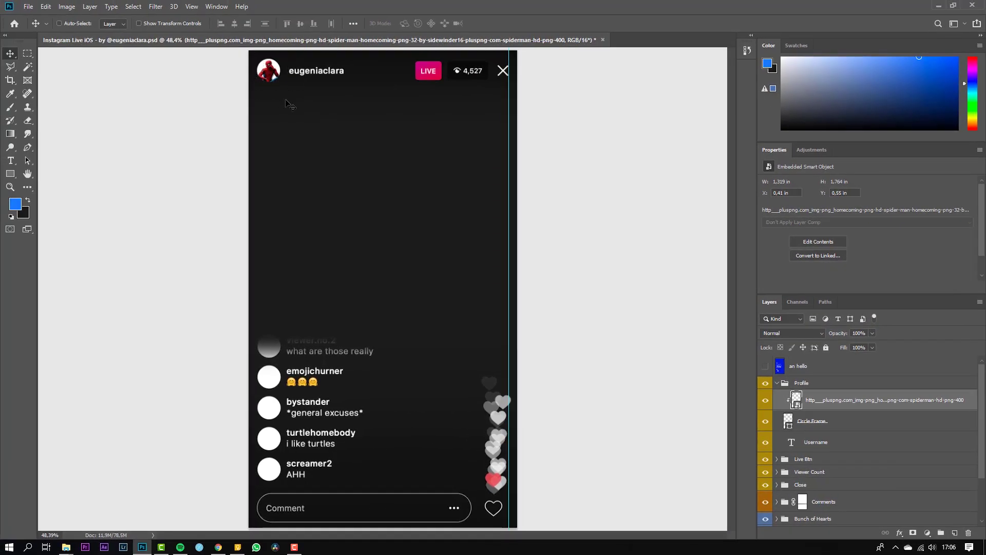
click(823, 421)
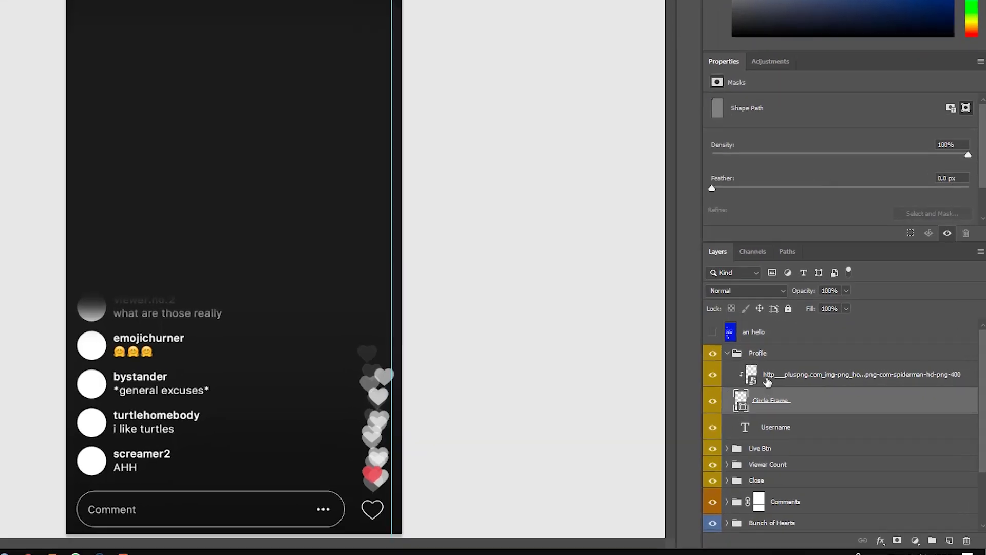
Replace the username text in the Profile group with "Spider-man" and collapse the group.
click(813, 404)
click(825, 423)
click(831, 406)
click(749, 418)
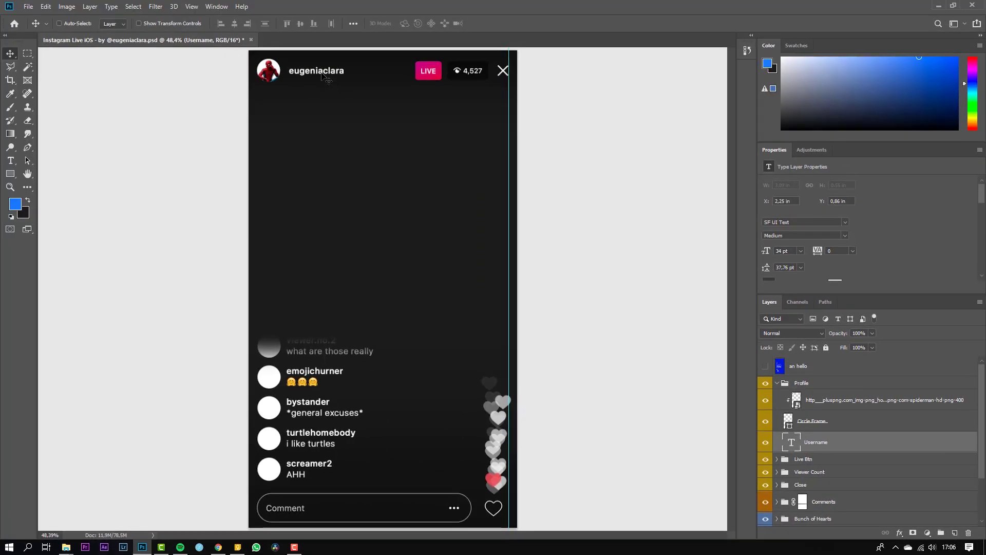
double_click(322, 75)
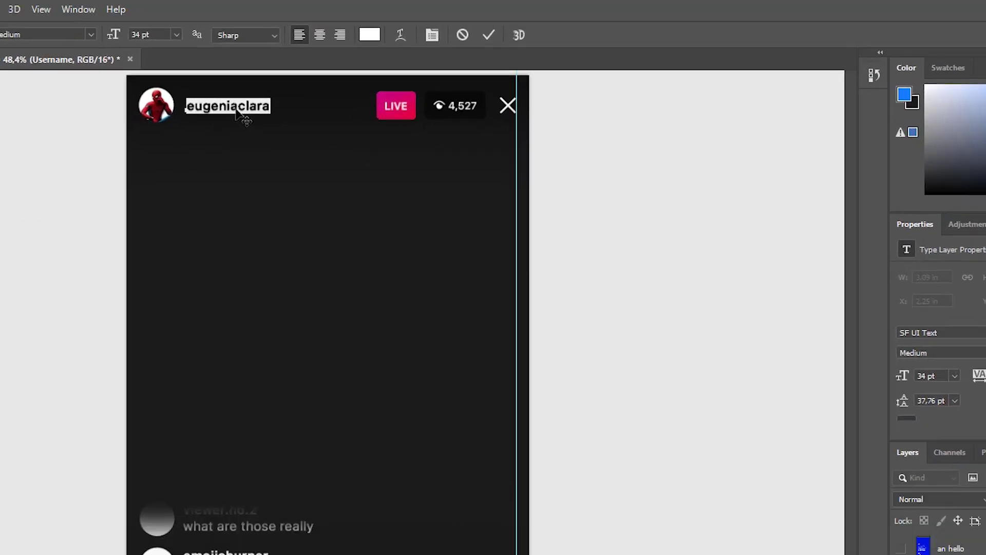
click(182, 101)
drag(187, 102, 299, 109)
text(Spider-)
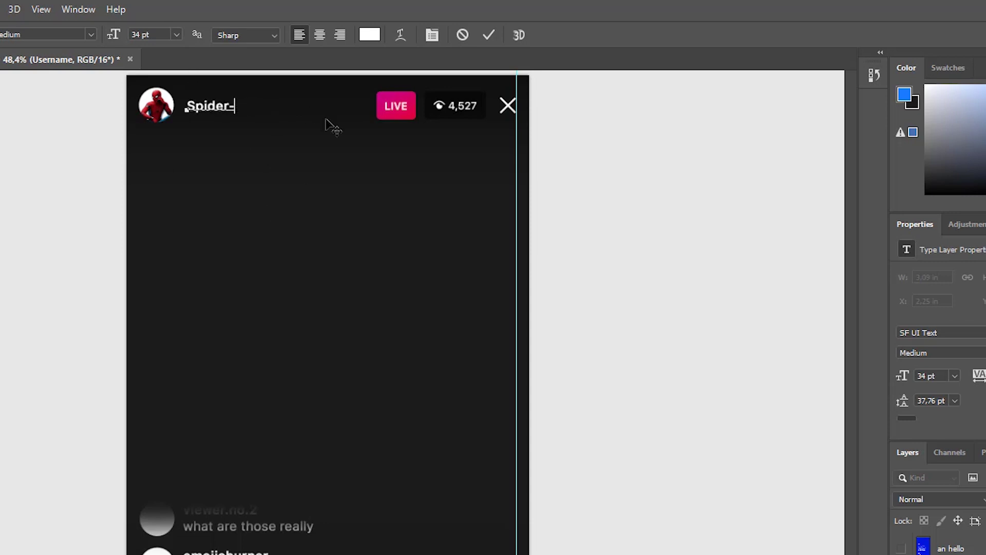
key(ctrl+Return)
key(v)
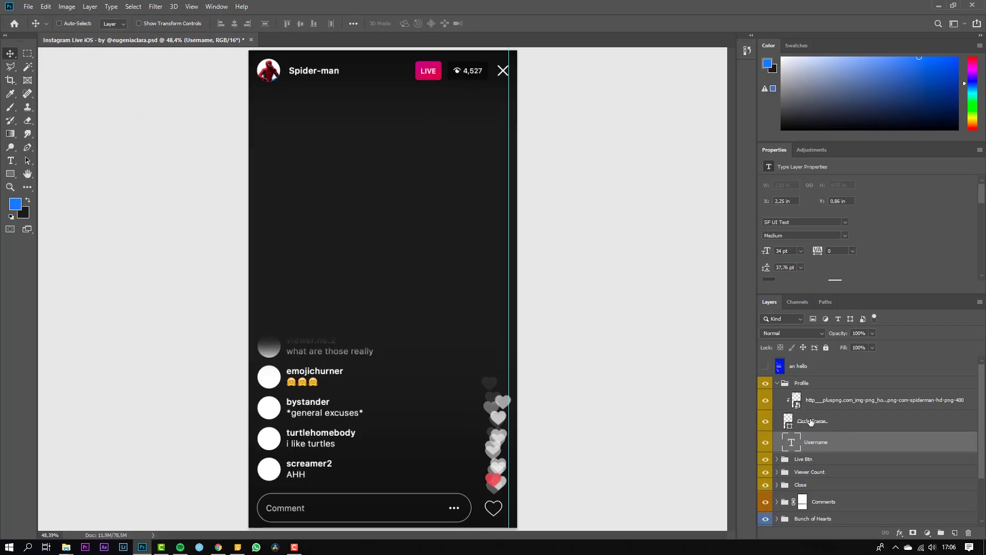
click(777, 384)
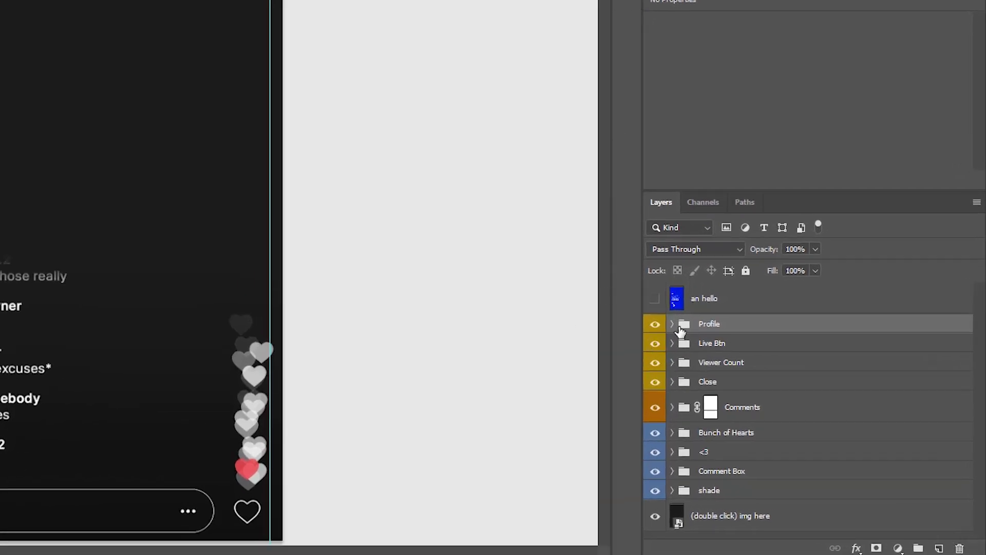
Change the viewer number text in the Viewer Count group to 250,000.
click(672, 344)
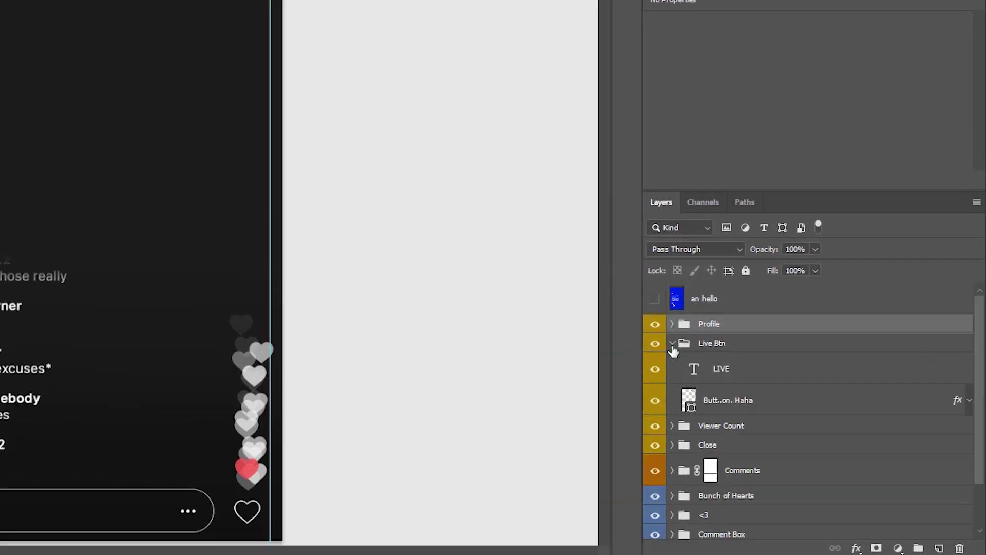
click(672, 344)
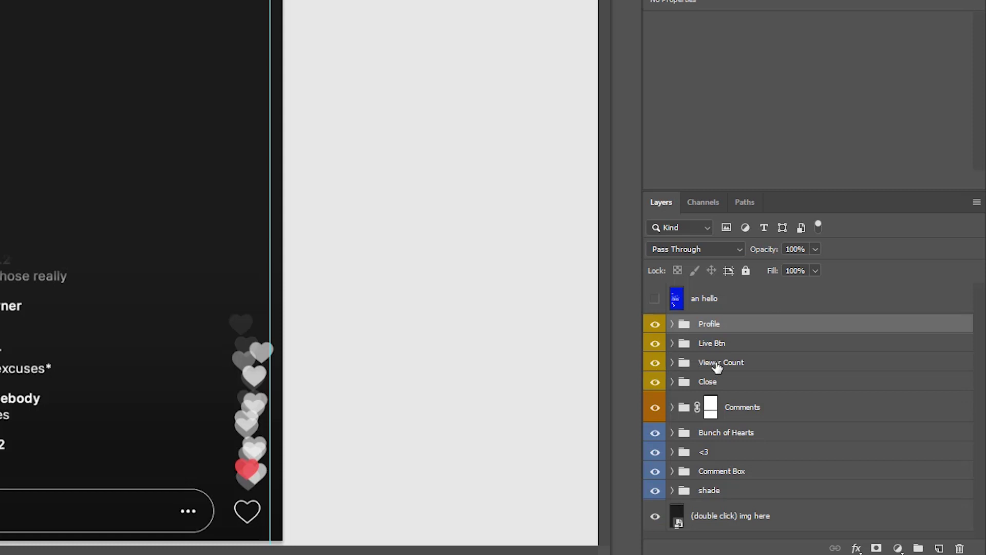
click(716, 363)
click(671, 363)
click(725, 390)
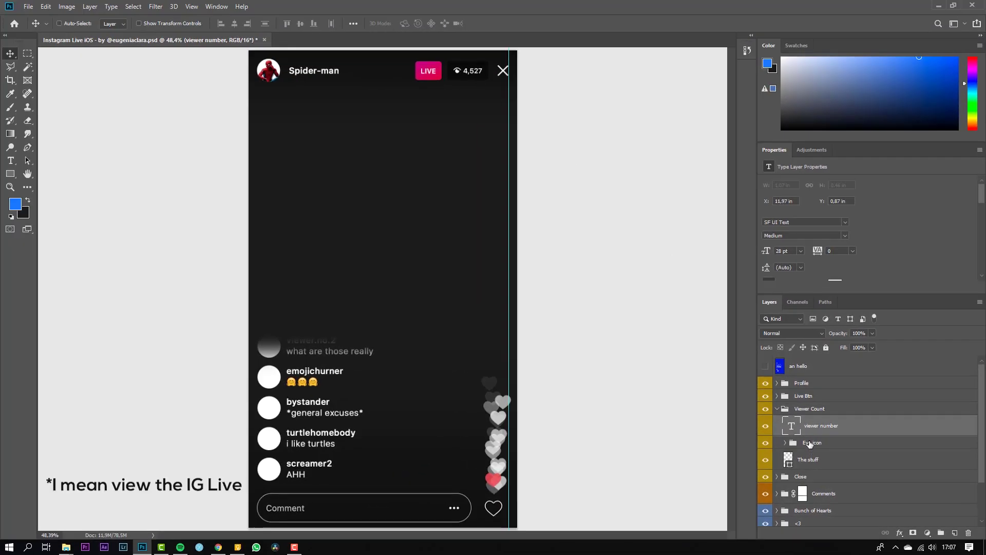
double_click(475, 76)
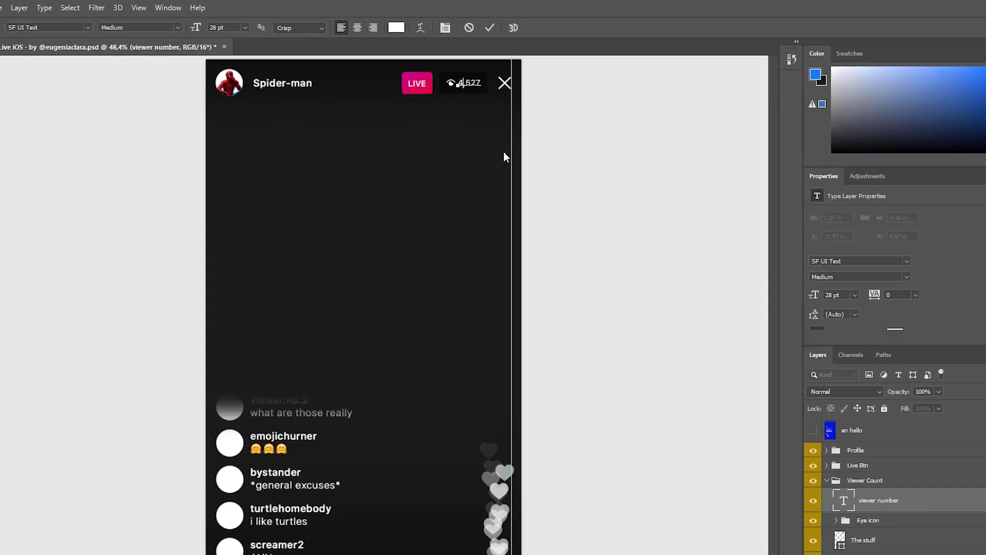
text(25)
key(Delete)
key(Delete)
key(Delete)
key(Delete)
key(BackSpace)
text(0,000)
click(10, 54)
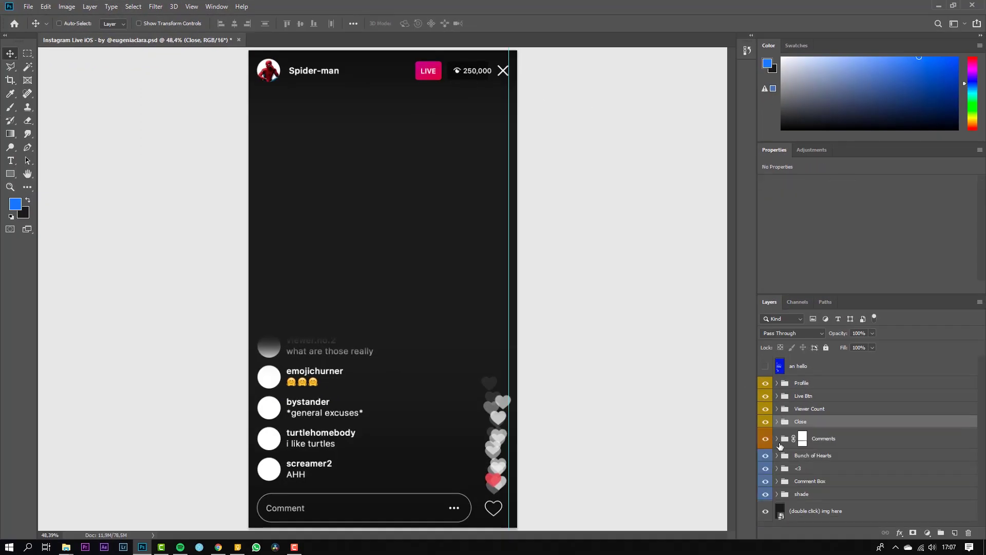
Replace the text of the uppermost viewer comment in the Comments group with "SPIDEEEEYYYY!!!!" and collapse its Viewer's Comment group.
click(777, 439)
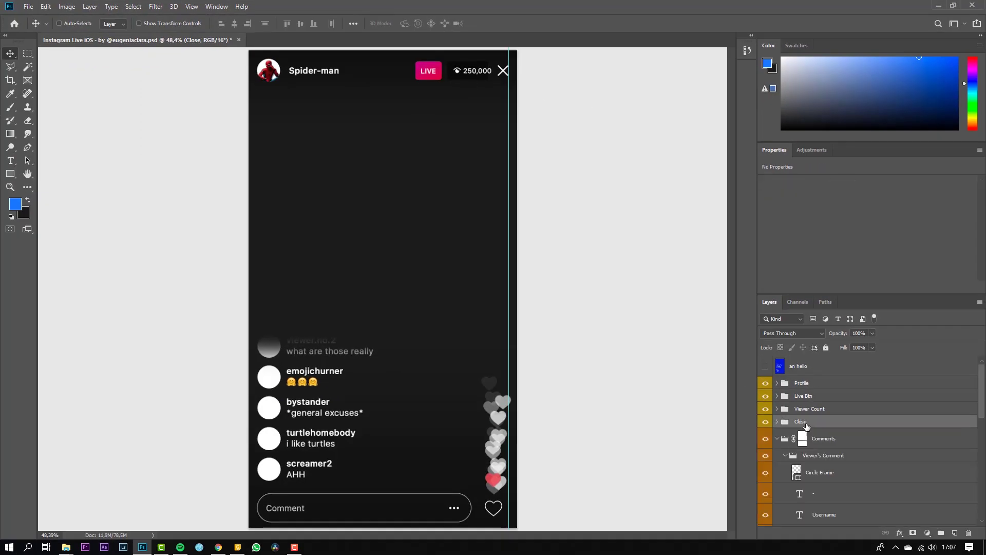
scroll(843, 445, down, 3)
click(831, 410)
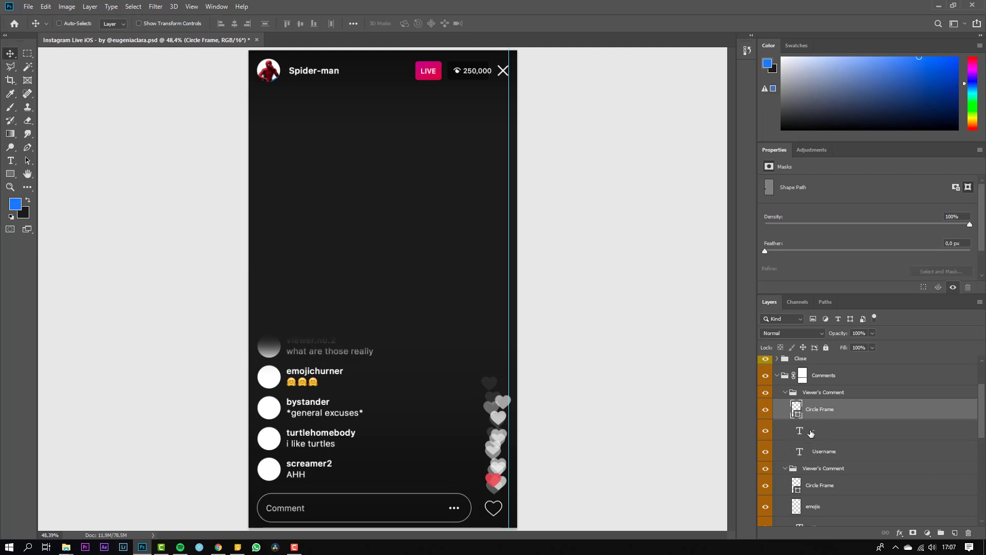
click(766, 430)
click(812, 431)
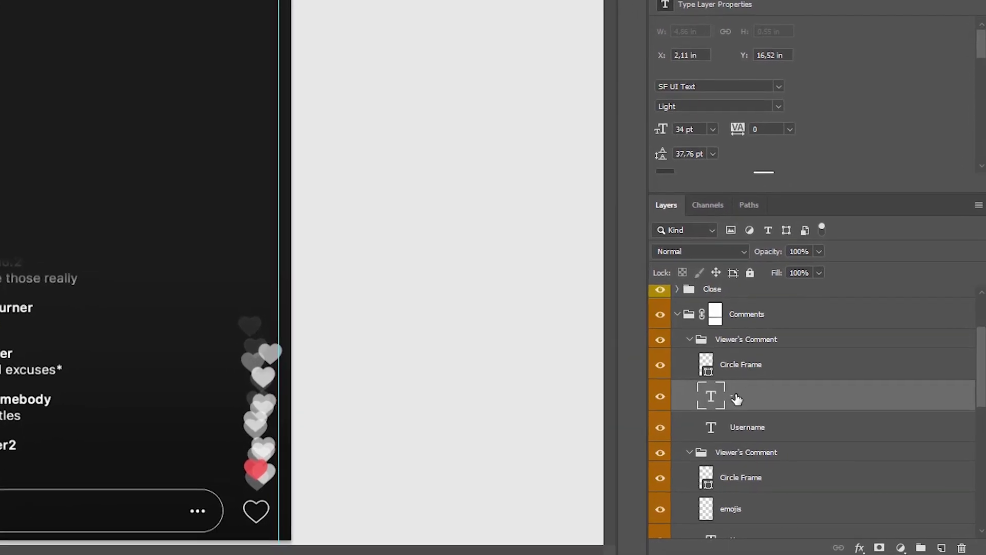
double_click(709, 395)
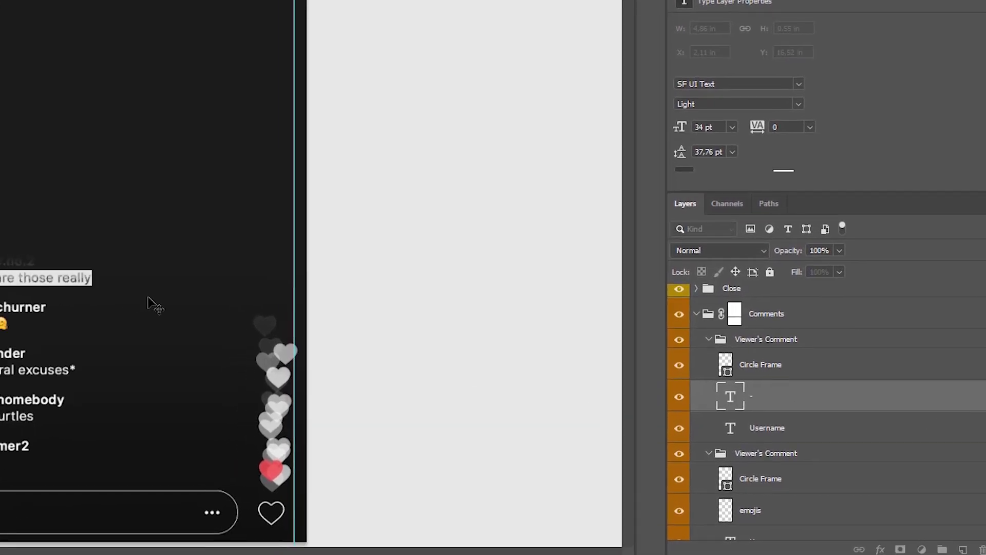
text(SPIDEEEEYYYY!!!!)
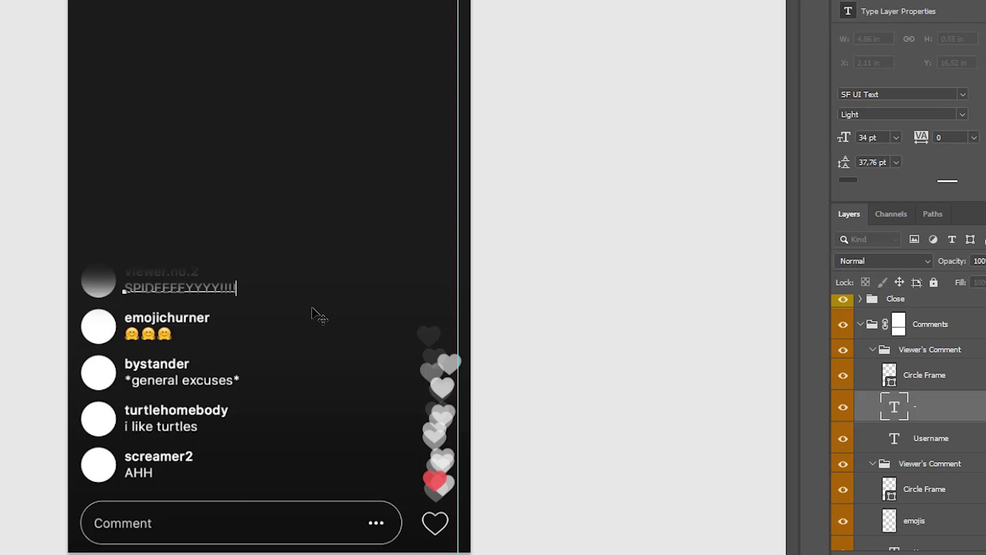
key(ctrl+Return)
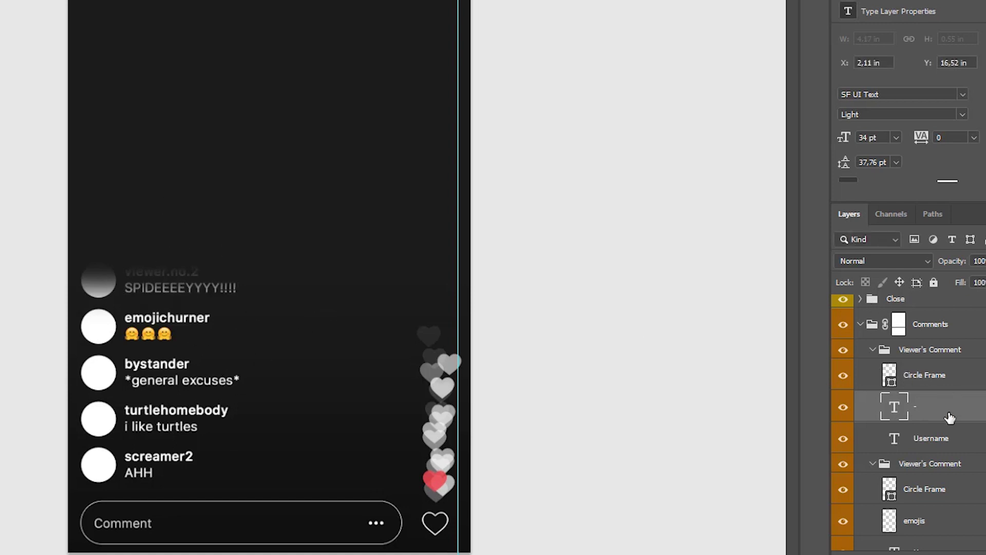
click(949, 439)
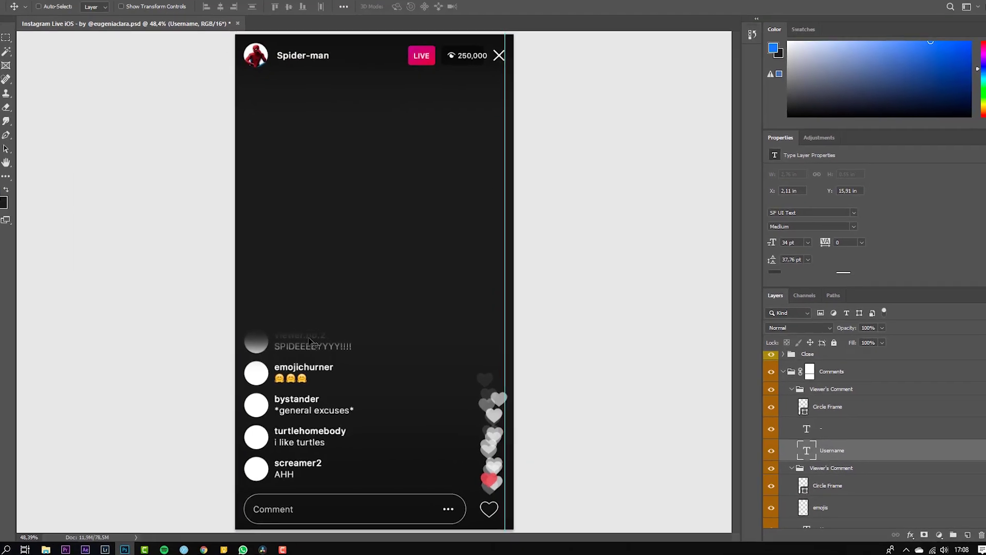
click(792, 388)
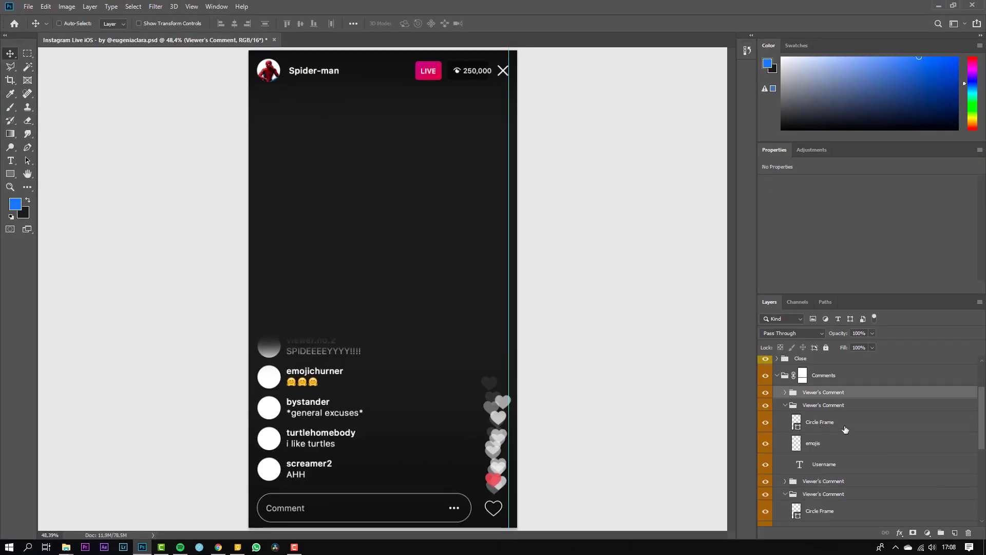
Toggle the visibility of the Circle Frame layer in the emojichurner comment group to identify which elements its layers control.
click(833, 425)
click(766, 426)
click(766, 427)
click(766, 429)
click(766, 423)
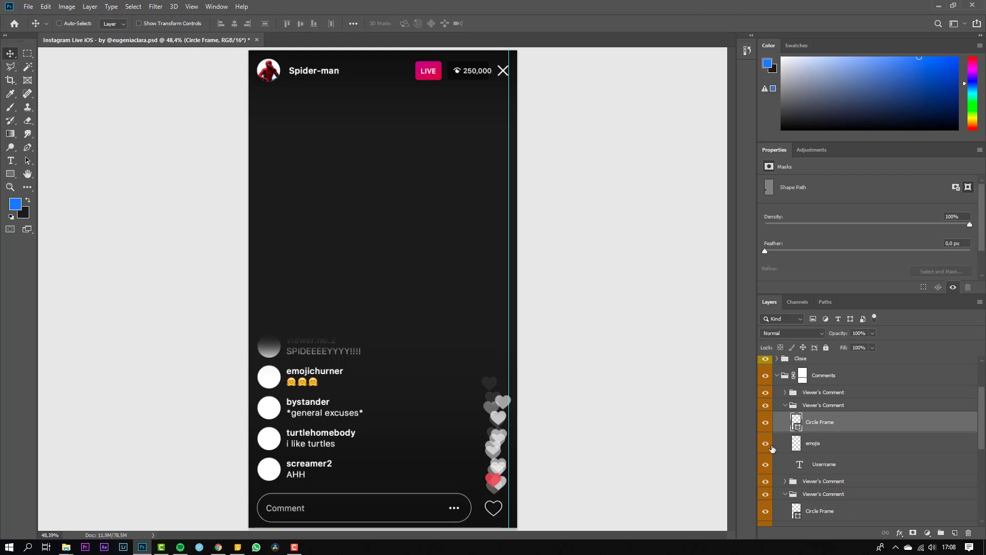
click(797, 449)
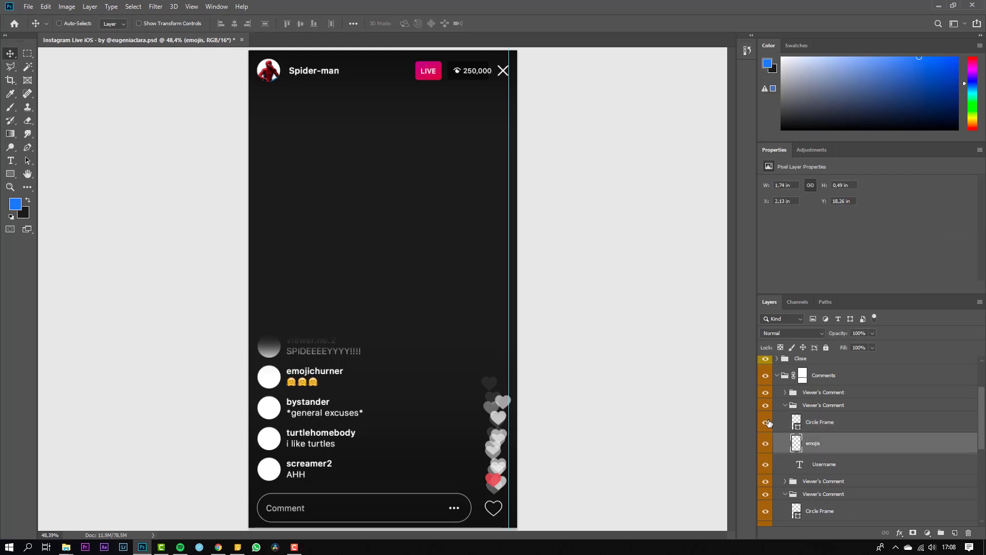
Place the Iron Man JPG from the Profile Photo folder directly above the emojichurner comment's Circle Frame layer.
click(787, 424)
double_click(800, 424)
click(750, 143)
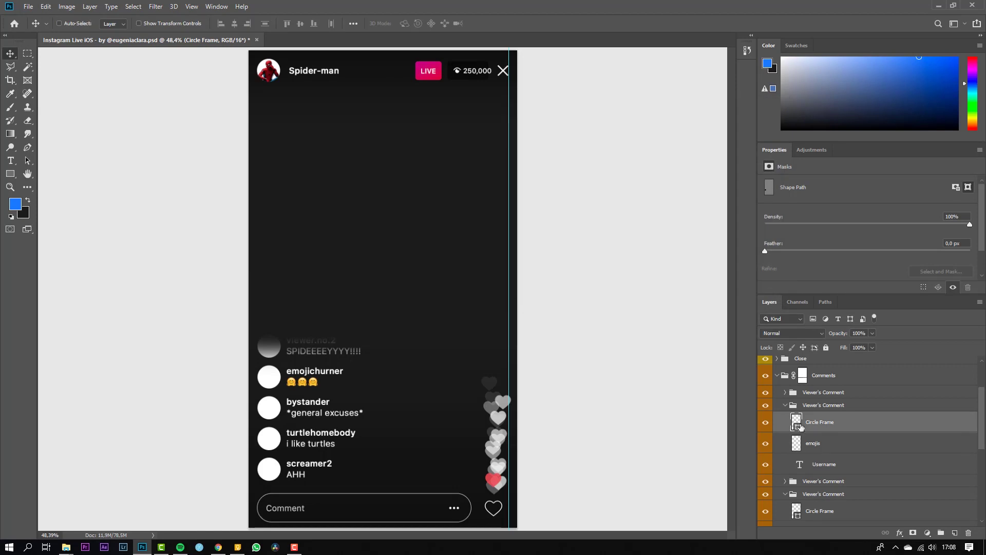
mouse_move(66, 547)
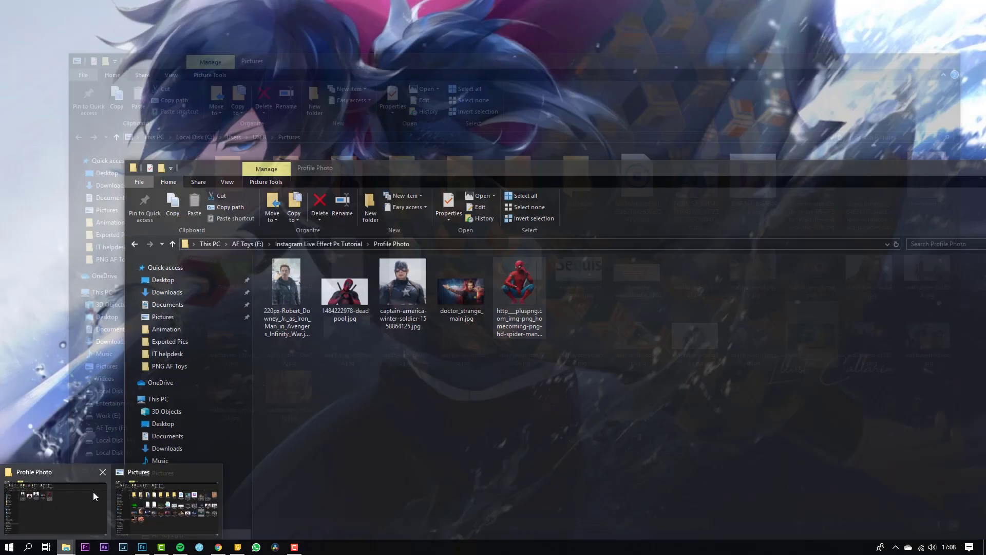
click(94, 496)
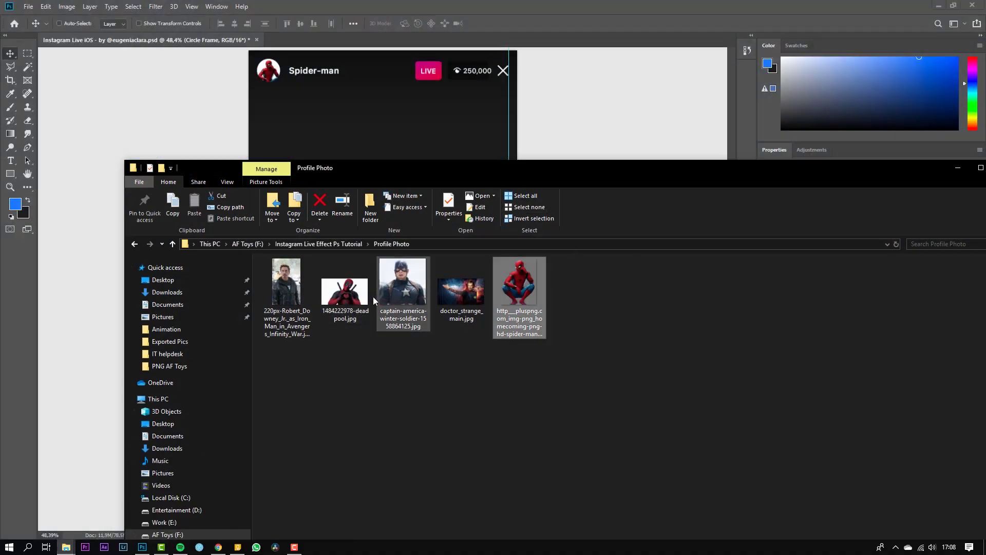
drag(287, 288, 354, 91)
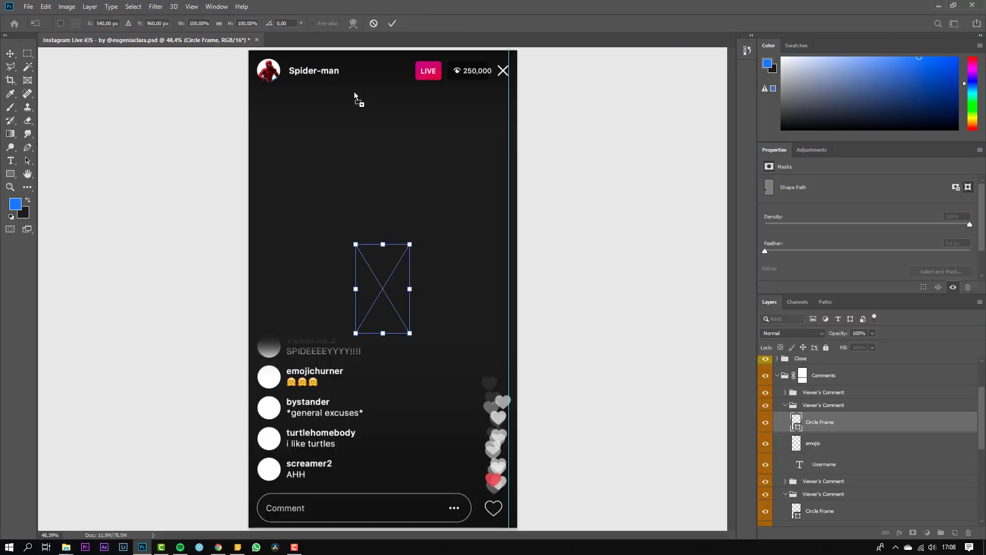
Move the Iron Man photo over emojichurner's white profile circle and clip it to the Circle Frame layer with a clipping mask.
drag(398, 312, 289, 394)
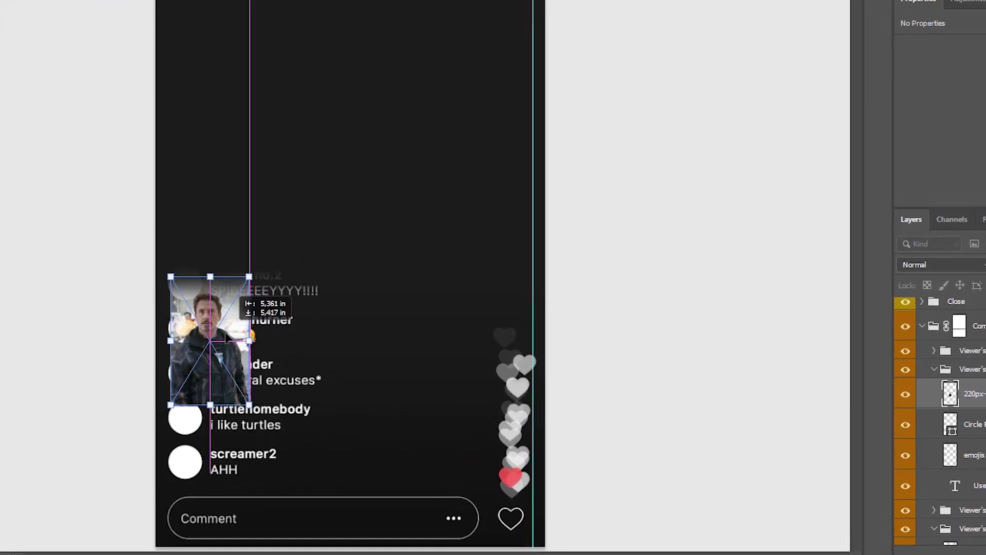
drag(207, 351, 203, 349)
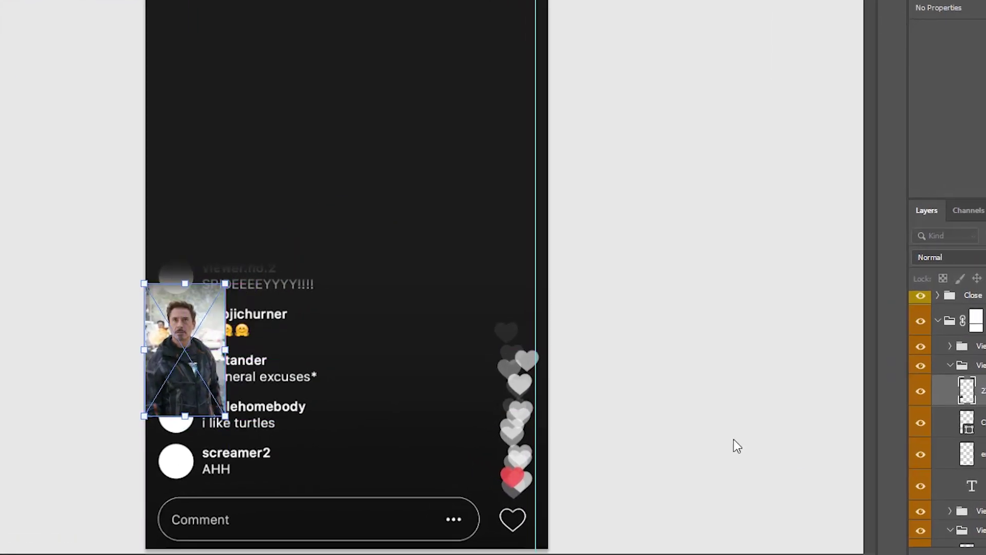
drag(940, 391, 940, 399)
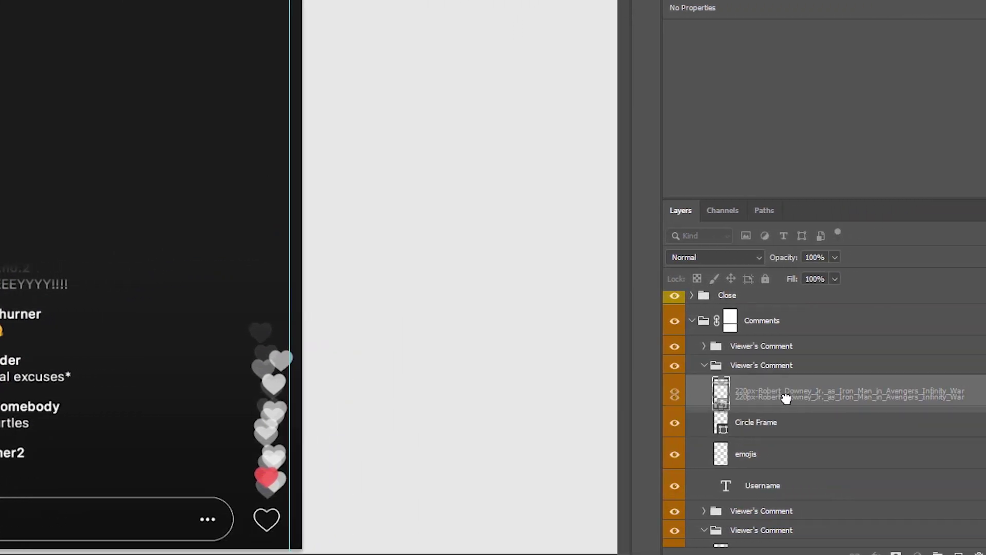
drag(786, 399, 787, 395)
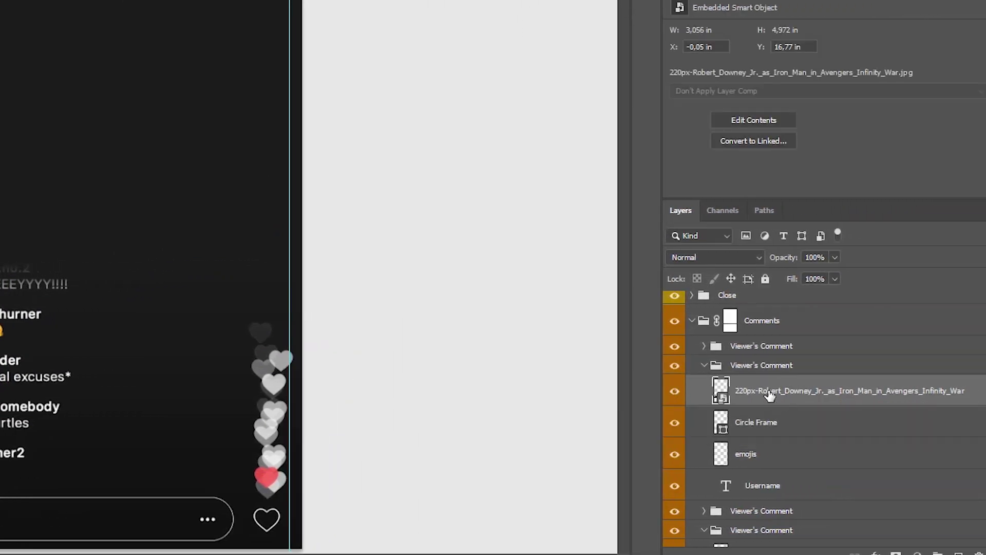
right_click(769, 395)
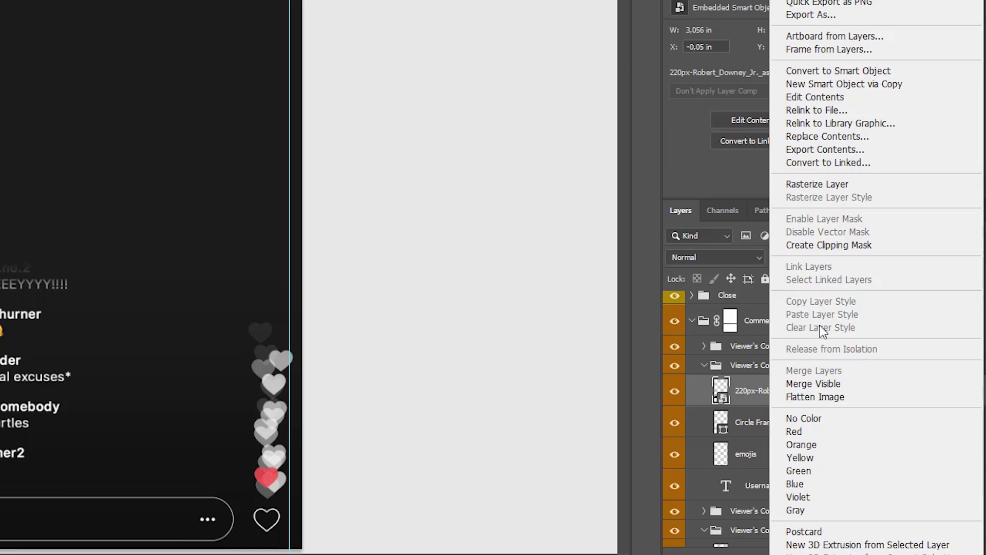
click(829, 246)
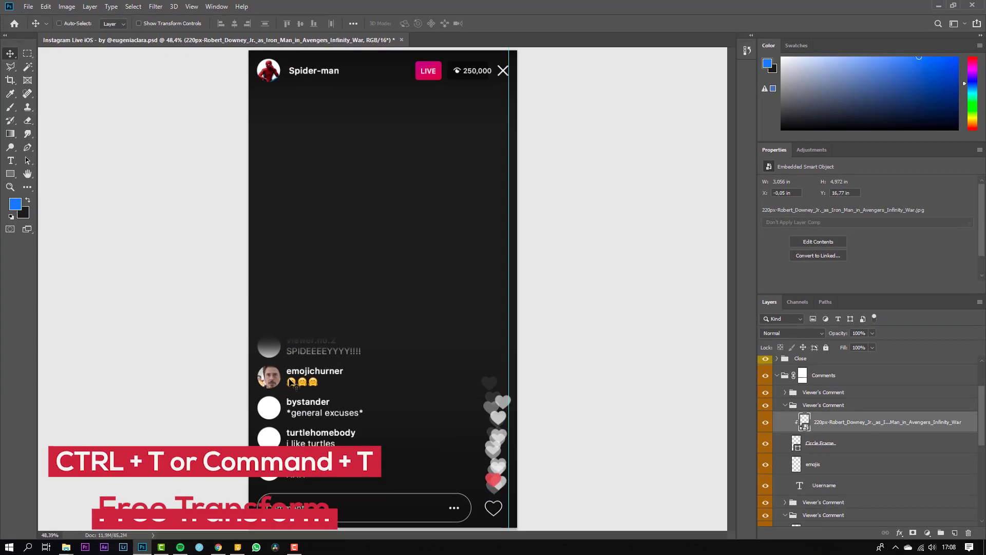
Scale the clipped Iron Man photo to about 57.8% and fit the face inside the profile circle.
key(ctrl)
key(ctrl+t)
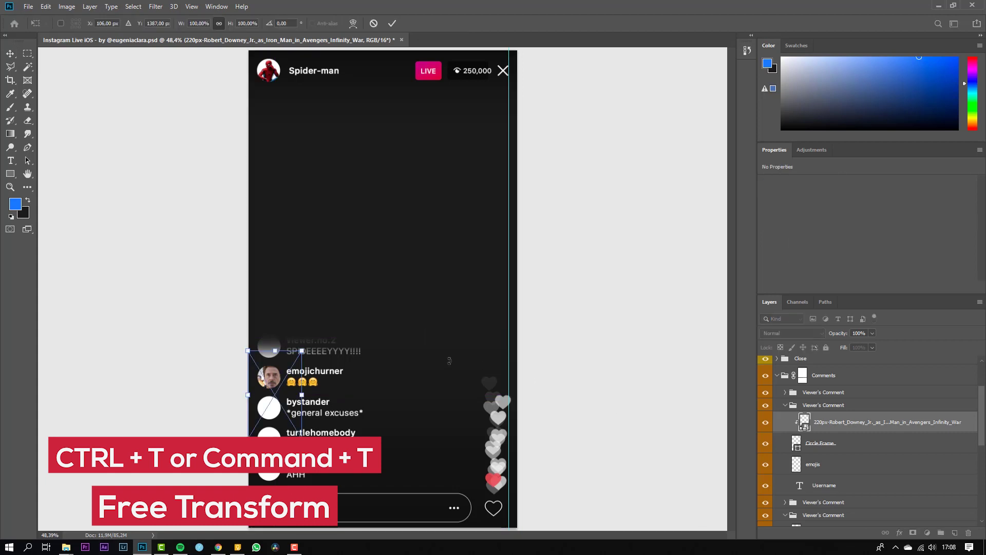
drag(302, 436, 279, 393)
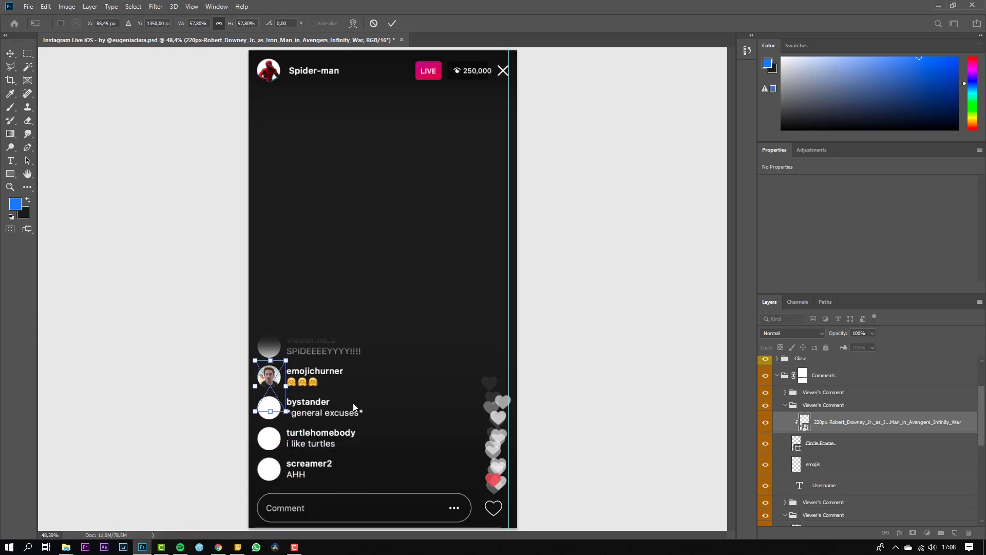
key(Return)
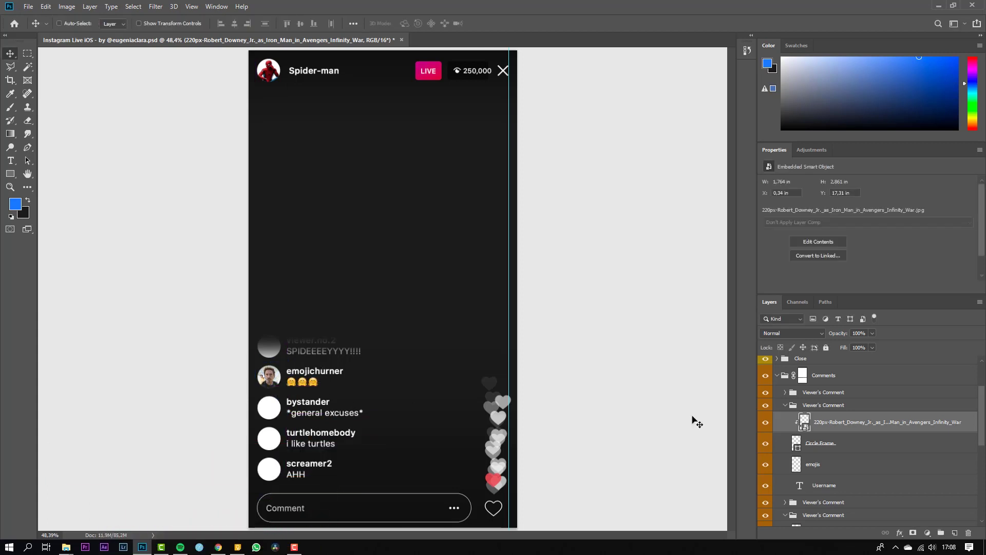
Change the emojichurner comment's username to "Tony Stark".
click(835, 464)
click(822, 486)
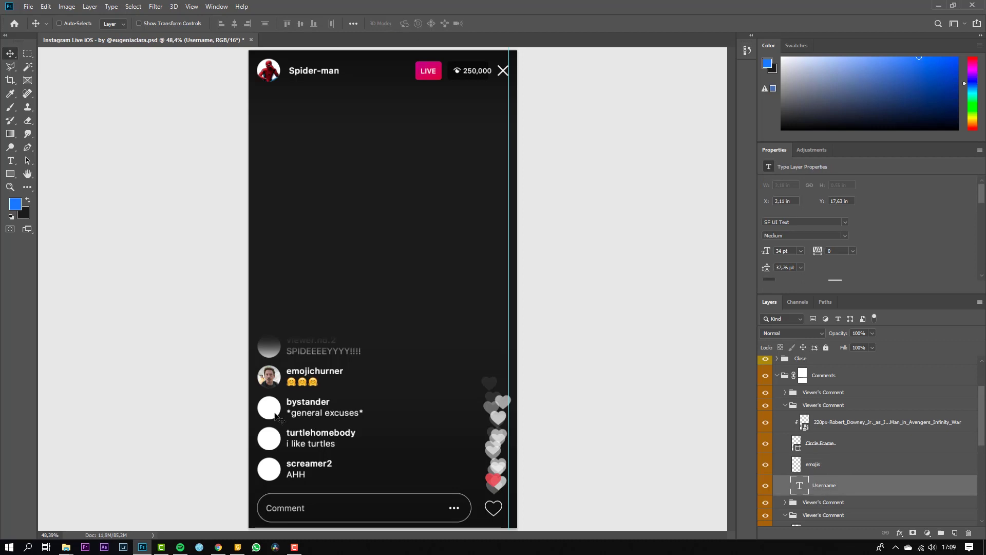
double_click(333, 374)
text(Tony Stark)
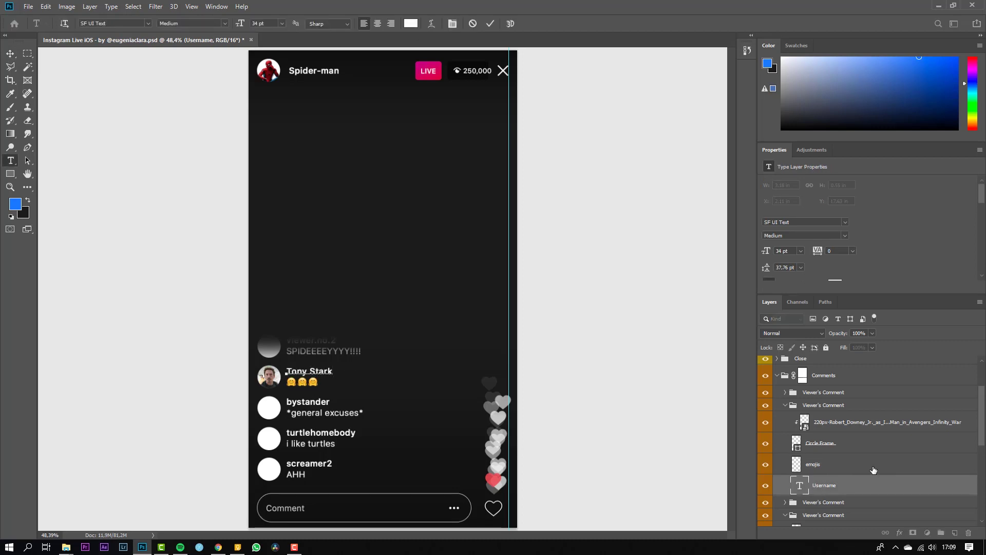
click(874, 469)
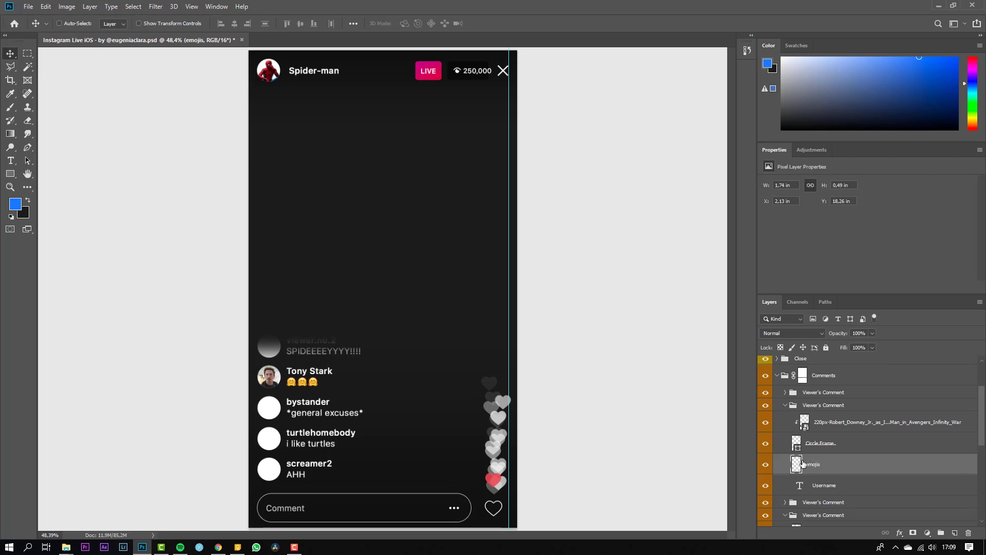
click(852, 444)
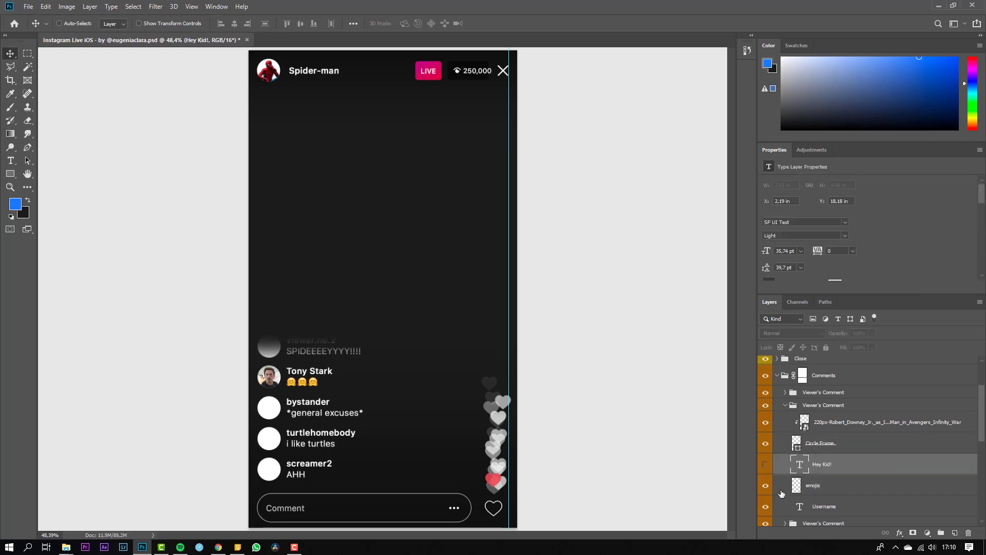
double_click(813, 486)
double_click(797, 485)
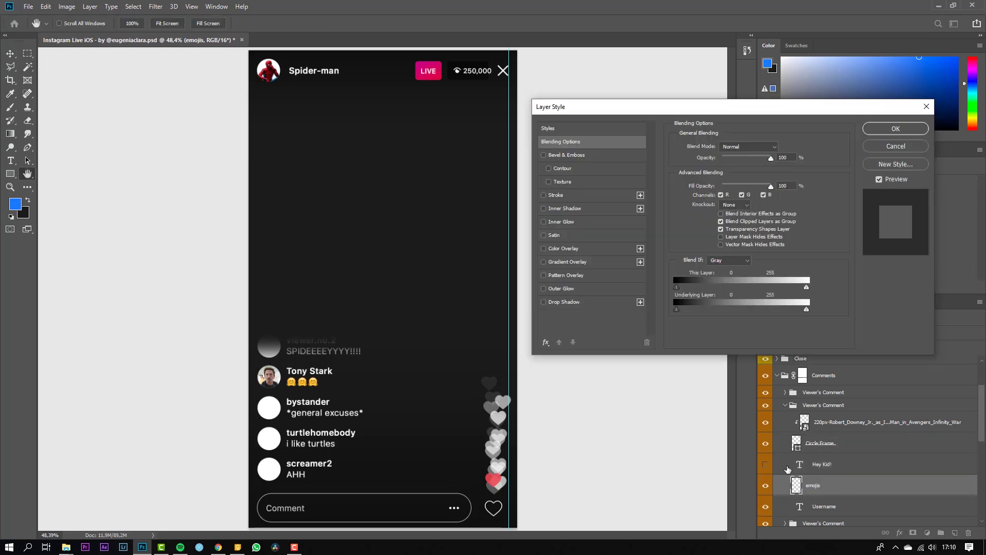
click(895, 129)
Collapse the Tony Stark comment group and select the bystander comment's Viewer's Comment group.
scroll(887, 456, down, 2)
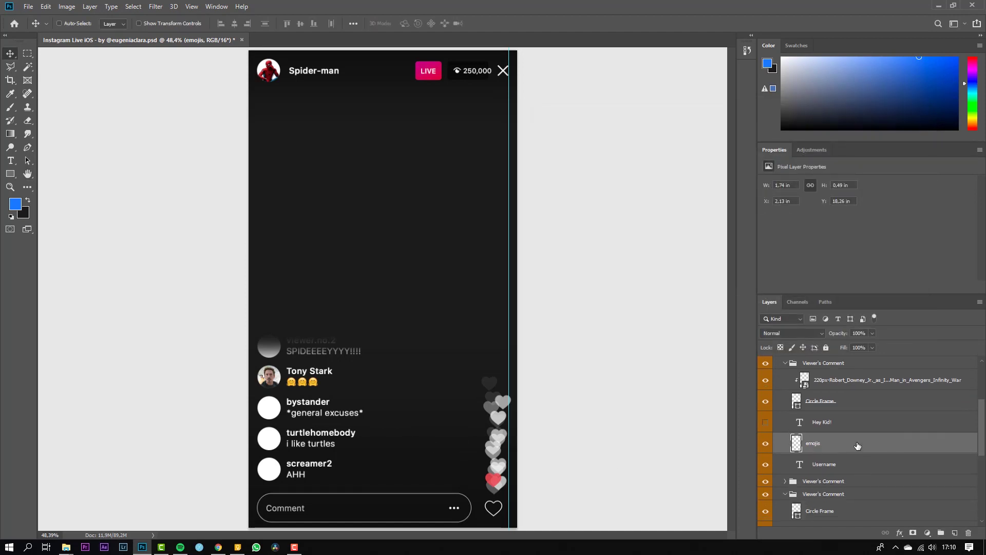
click(789, 366)
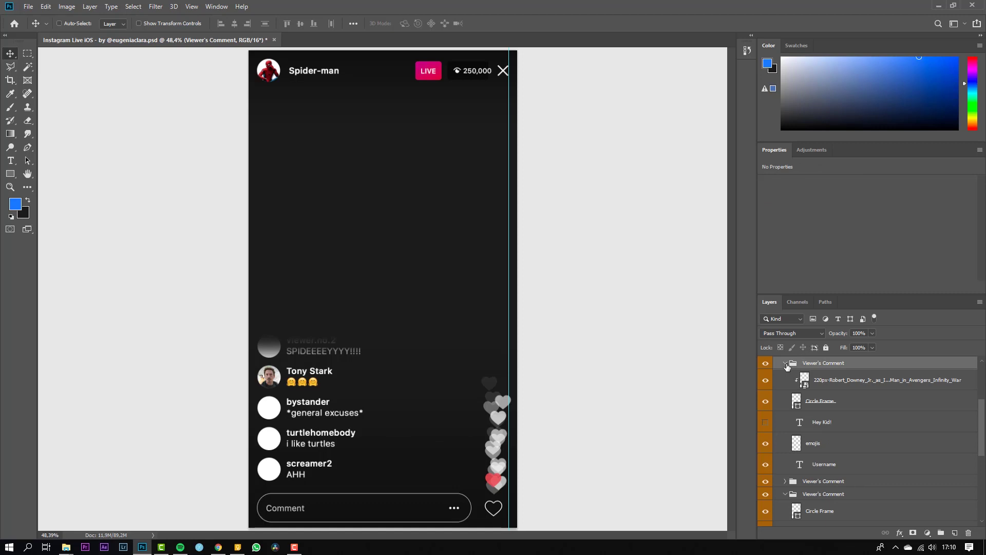
click(785, 363)
click(820, 390)
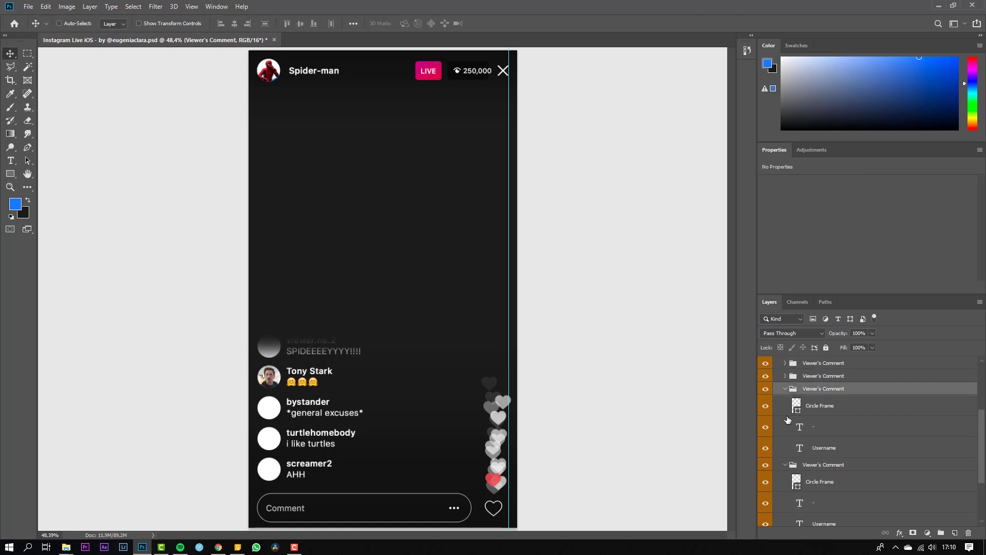
click(835, 406)
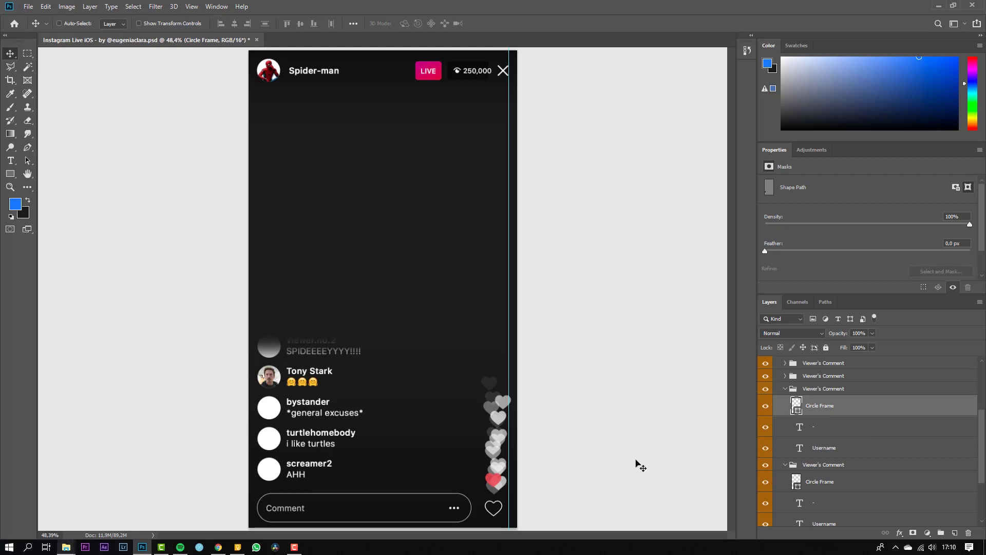
click(64, 547)
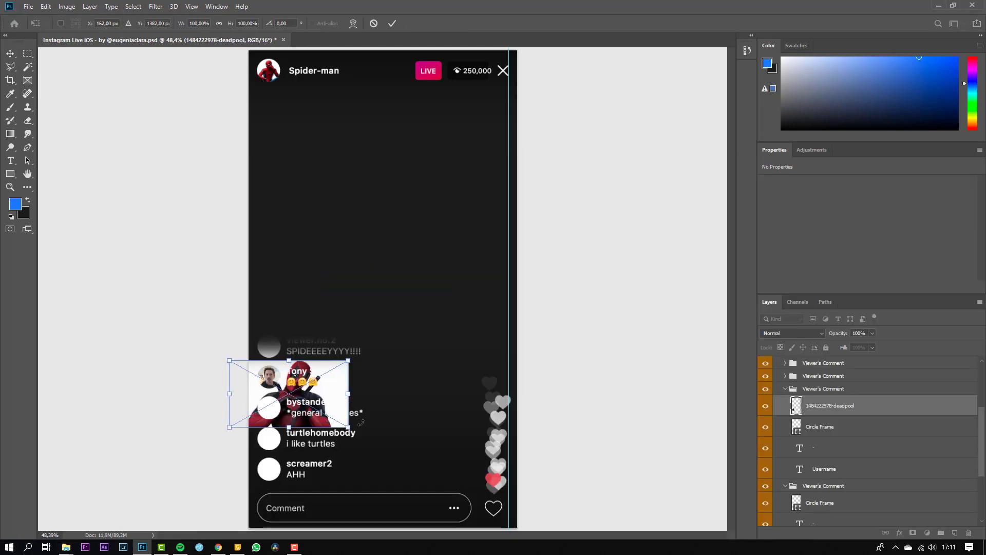
drag(348, 426, 288, 419)
key(Return)
drag(820, 469, 819, 393)
click(834, 456)
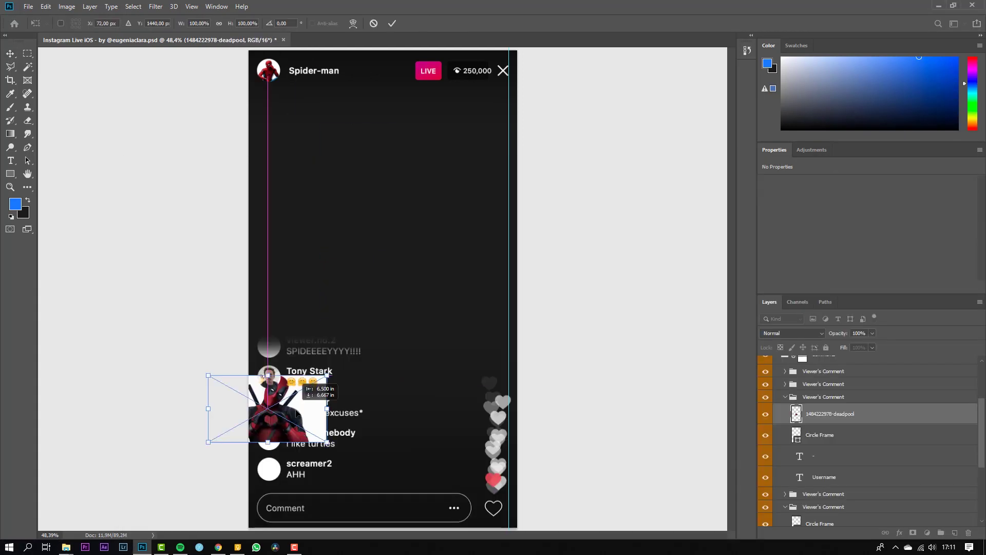
Fit the Deadpool image over bystander's profile circle and clip it to the Circle Frame layer with a clipping mask.
drag(326, 376, 285, 401)
key(Return)
key(ctrl+alt+g)
Replace bystander's comment with "Buddy! wanna hang out tonight?" and the username with "Deadpool".
double_click(329, 413)
text(Buddy! Let's )
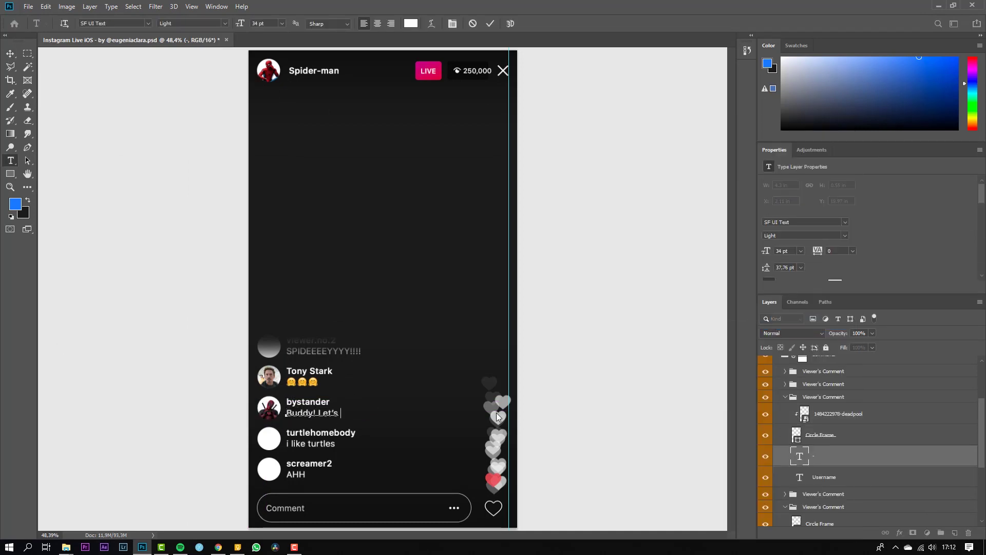
text( out tonight?)
click(819, 480)
double_click(800, 477)
text(Deadpool)
scroll(828, 468, down, 1)
click(832, 477)
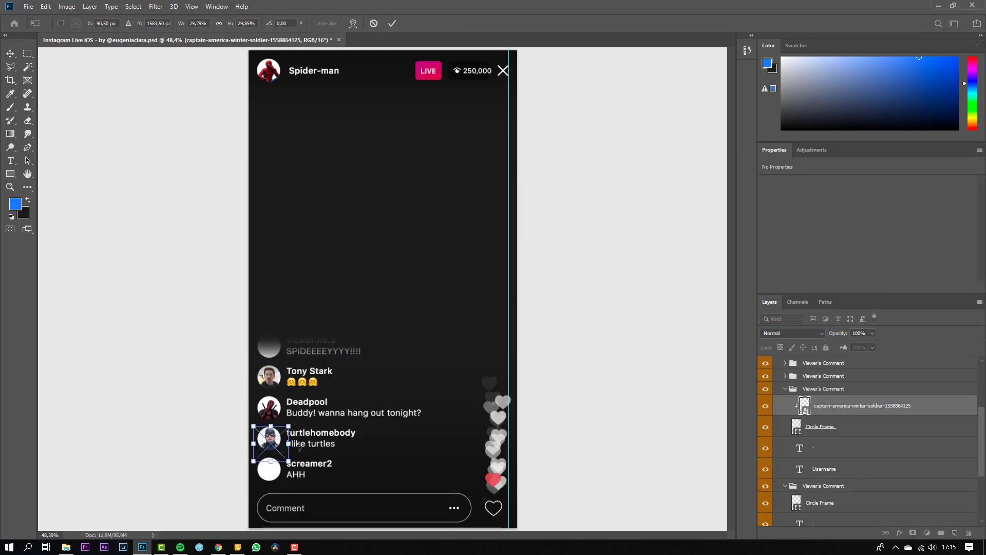
key(Return)
double_click(320, 445)
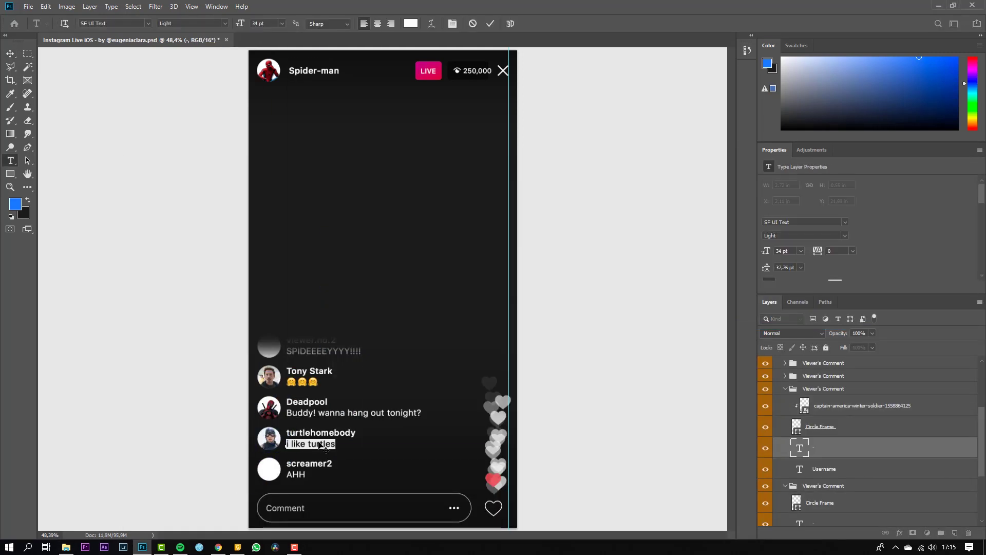
text(Queens!!!)
double_click(800, 468)
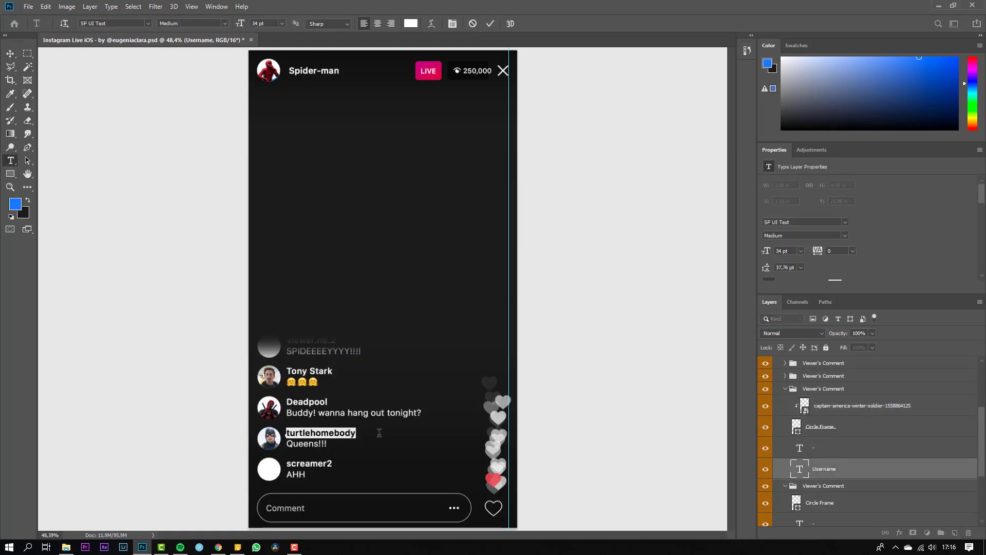
text(Captain America)
key(ctrl+Return)
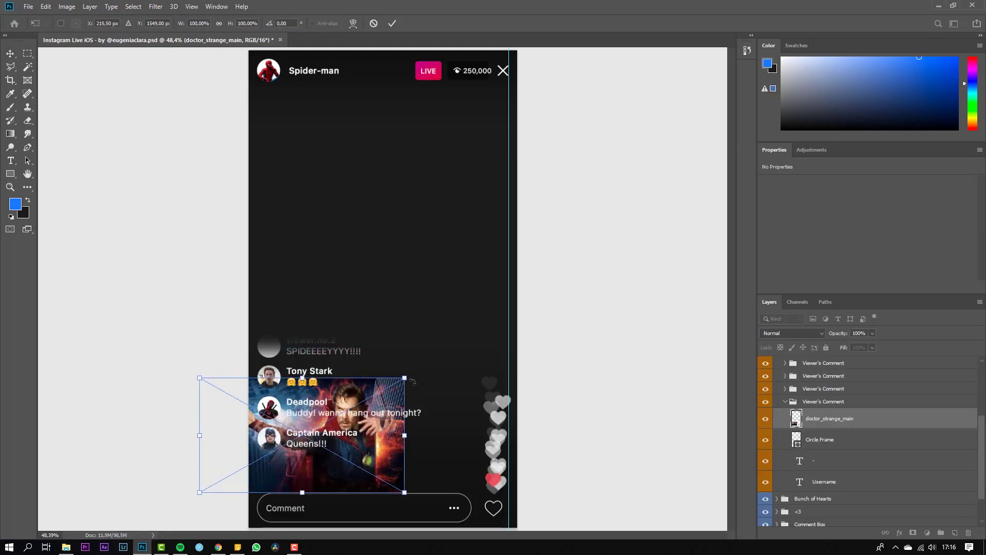
Scale the doctor_strange_main image down to screamer2's profile circle and clip it to the Circle Frame layer.
drag(405, 378, 284, 457)
key(Return)
key(ctrl+alt+g)
Replace screamer2's username with "Dr. Strange" and the comment with "Wanna see my new spell Mr. Parker?".
double_click(800, 481)
text(Dr. Strange)
key(ctrl+Return)
double_click(298, 474)
text(Wanna see my new spell Mr. Parker?)
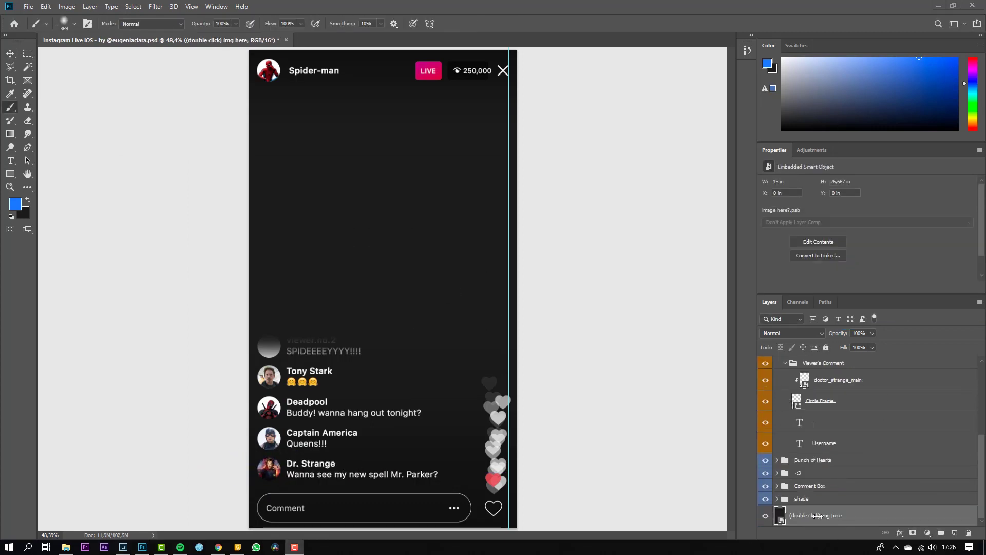
scroll(818, 516, up, 7)
click(824, 372)
scroll(835, 443, down, 1)
scroll(835, 442, up, 1)
click(829, 385)
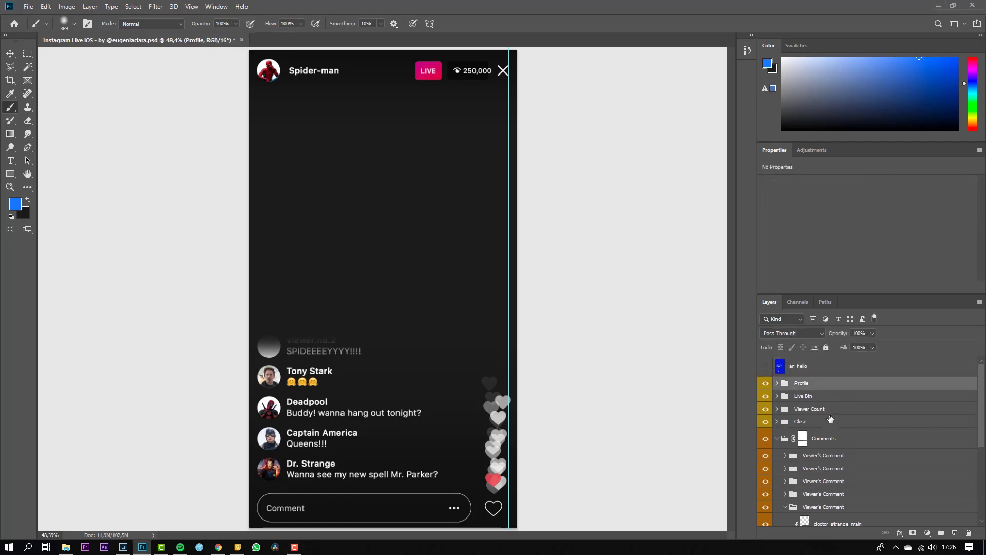
scroll(830, 395, down, 5)
Create a new layer directly above the "(double click) img here" layer and fill it with black.
click(829, 517)
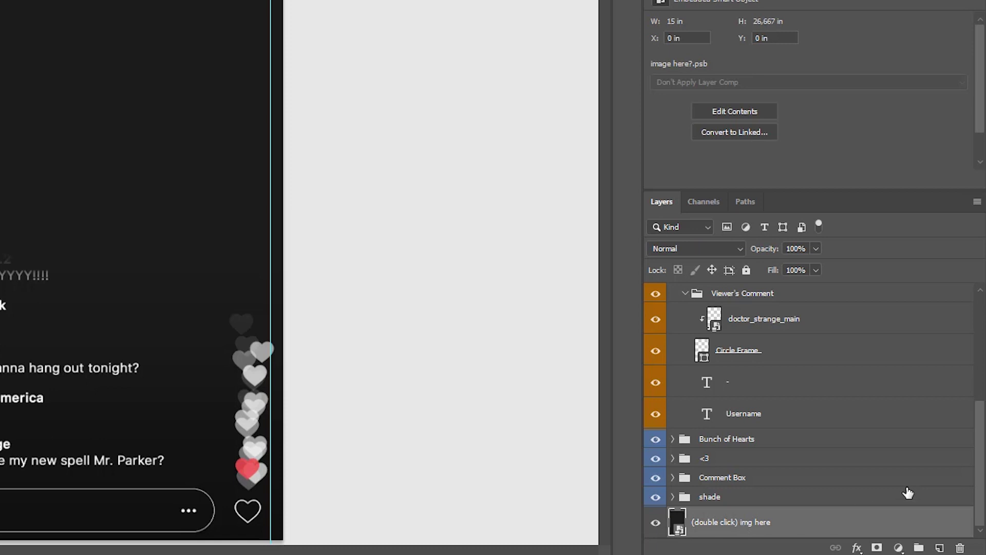
click(940, 549)
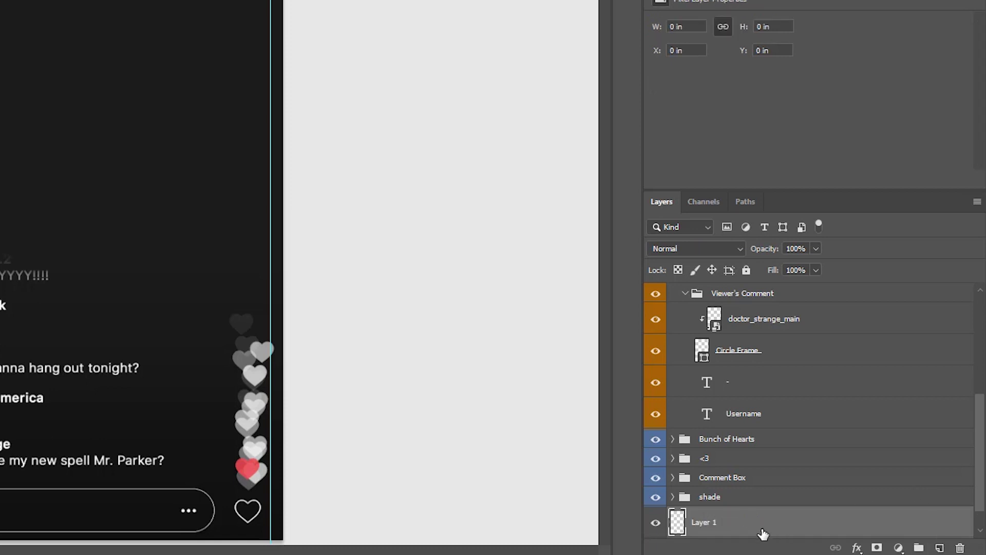
key(shift+F5)
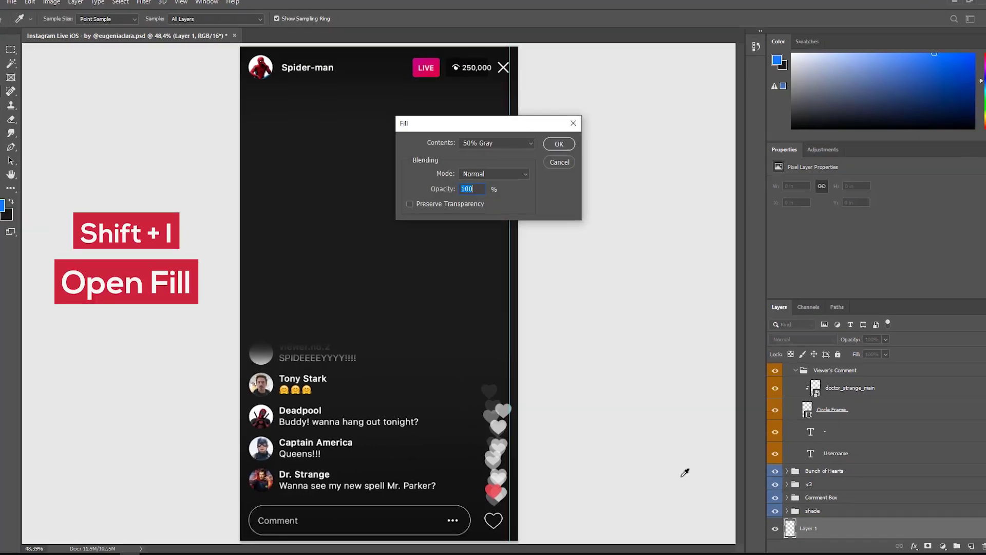
click(499, 149)
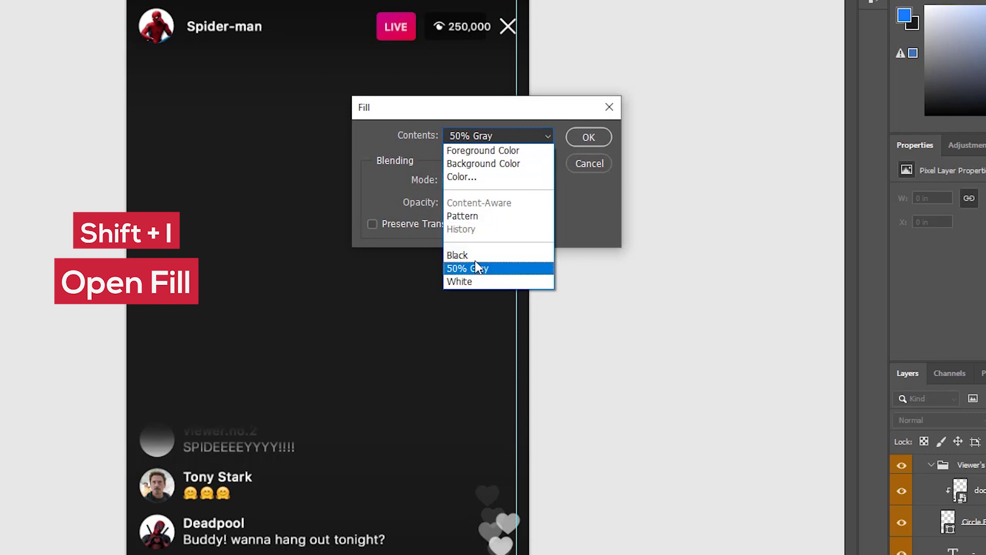
click(459, 255)
click(589, 137)
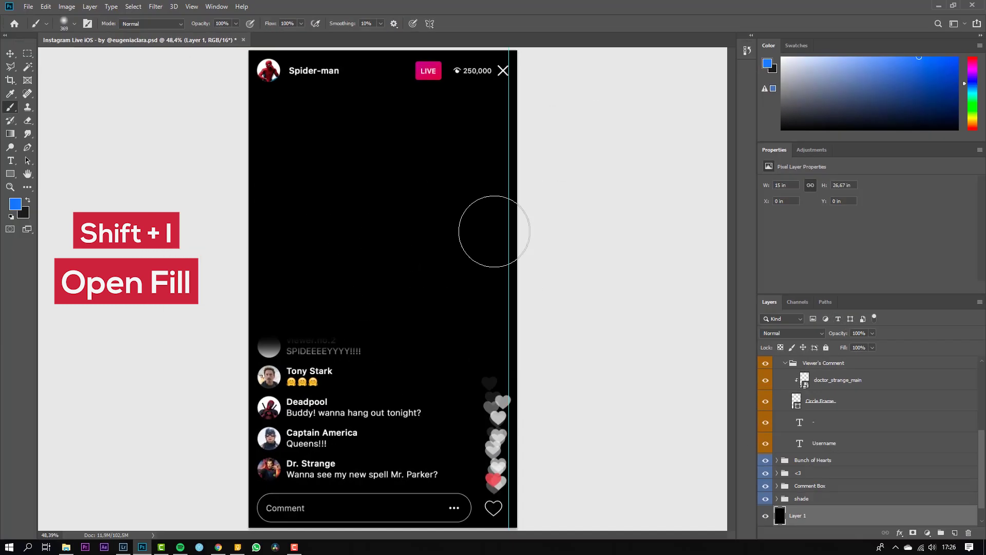
Quick-export the mockup as a PNG into the Instagram Live Effect Ps Tutorial folder and check the exported image in the photo viewer.
key(v)
click(29, 6)
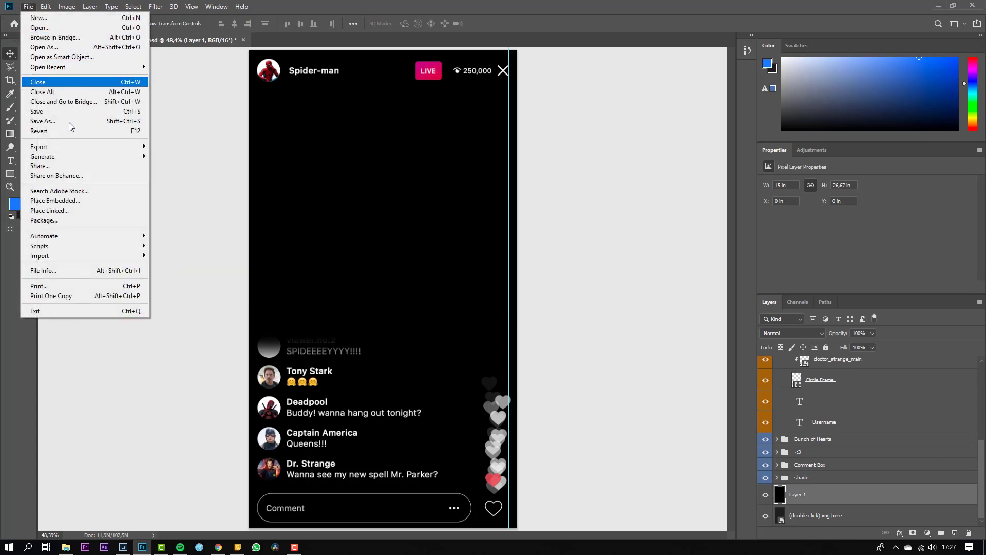
mouse_move(109, 148)
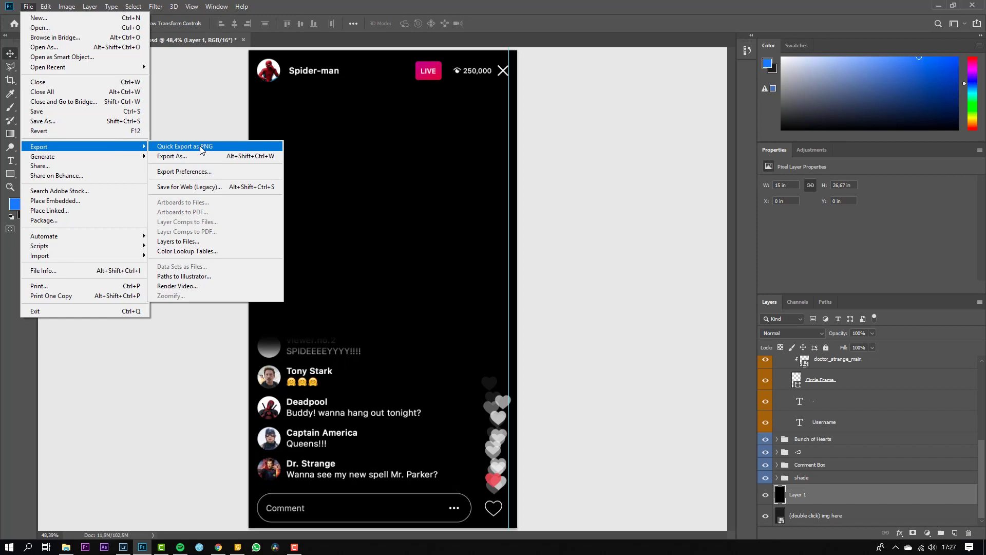
click(192, 147)
click(62, 202)
key(Return)
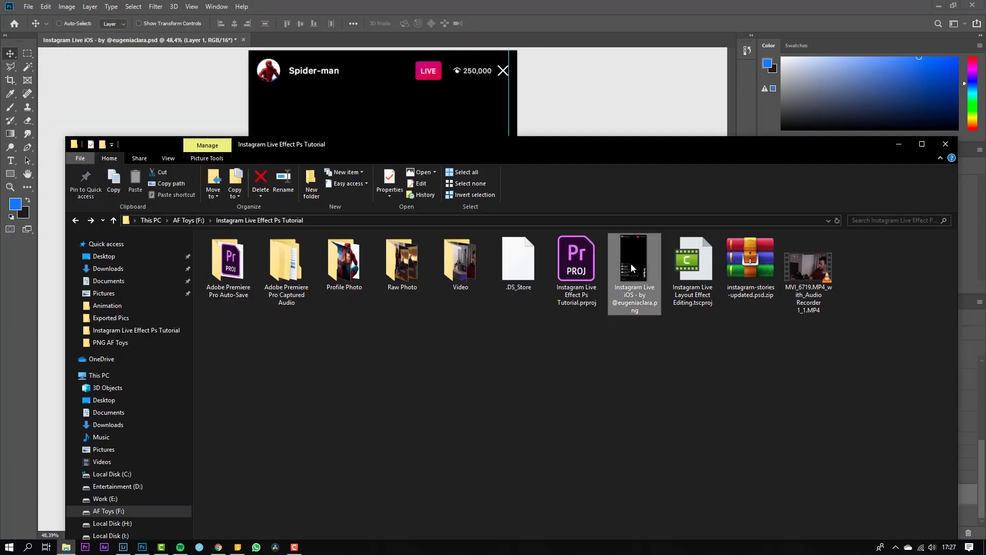
double_click(631, 264)
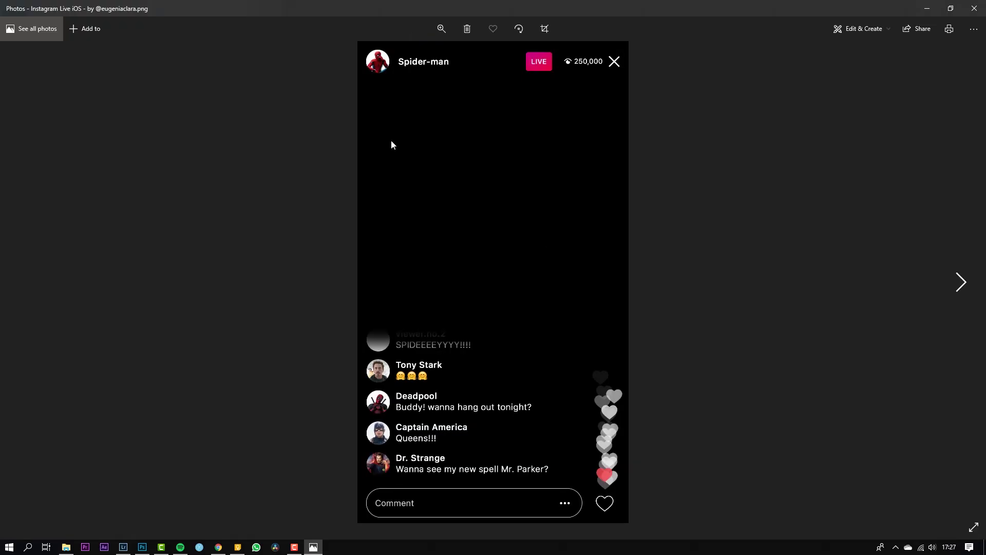
click(979, 5)
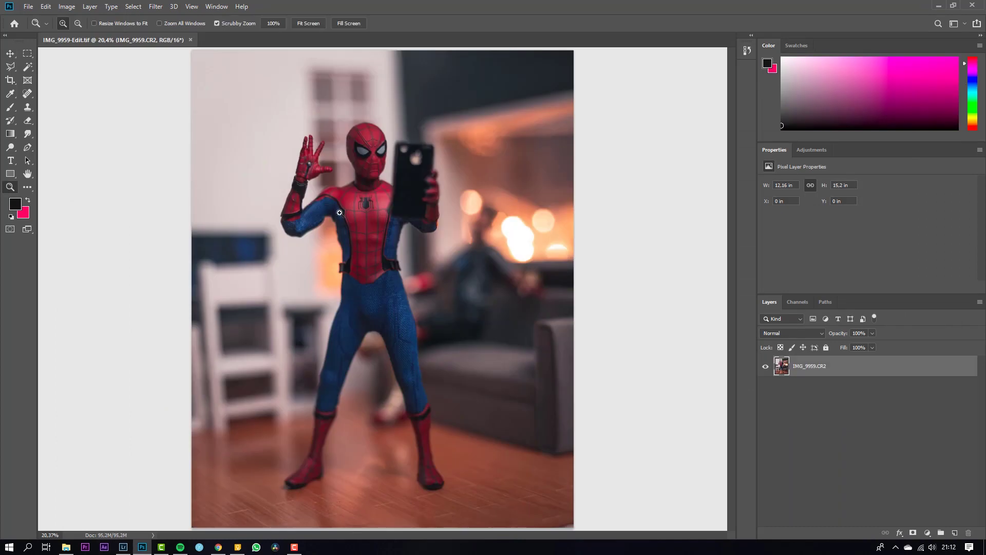
Place the exported Instagram Live PNG from the Instagram Live Effect Ps Tutorial folder into the IMG_9959-Edit Spider-Man photo.
key(v)
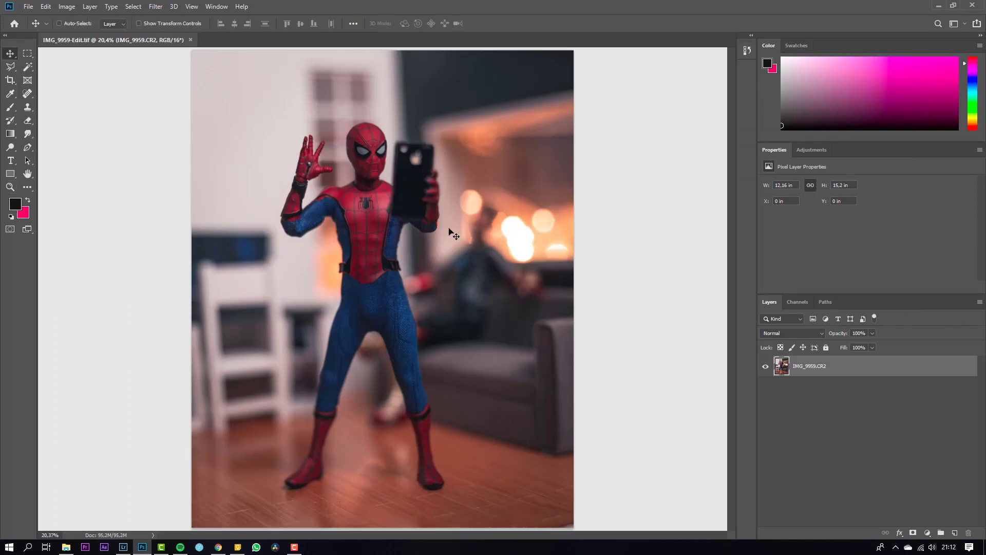
click(66, 547)
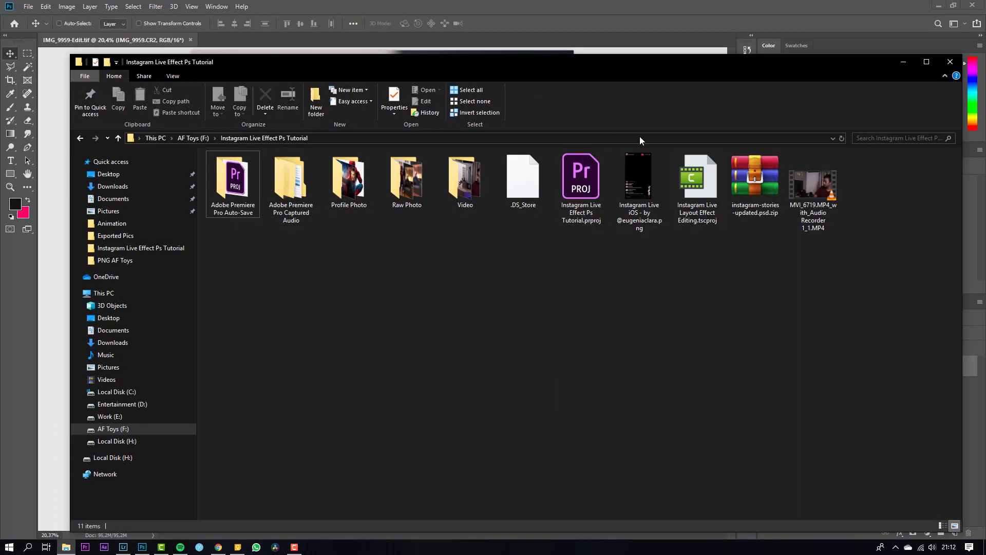
drag(664, 61, 733, 283)
drag(710, 398, 465, 124)
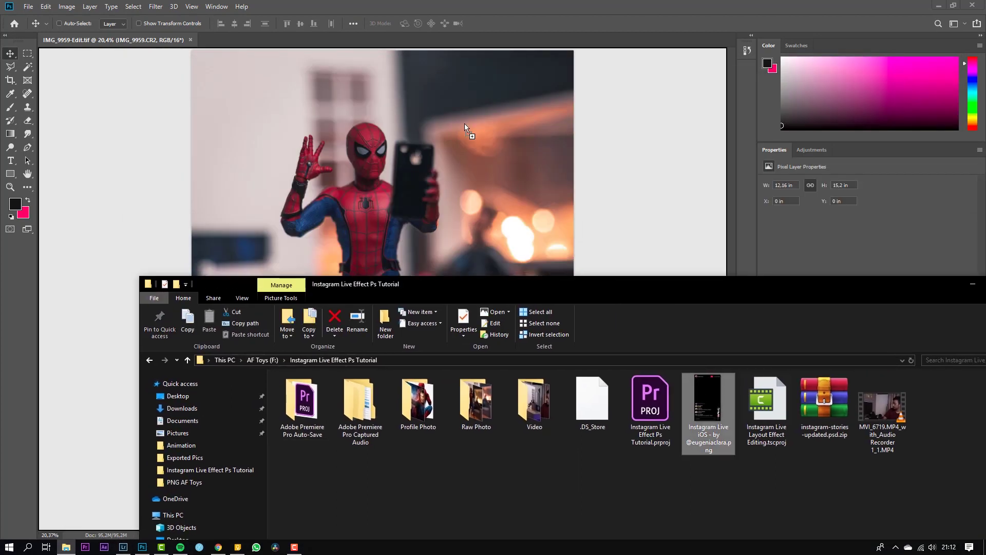
Fit the Instagram Live overlay over the Spider-Man figure at about 51.76% scale and set its blend mode to Screen.
drag(384, 155, 386, 166)
drag(517, 61, 486, 100)
drag(419, 194, 419, 162)
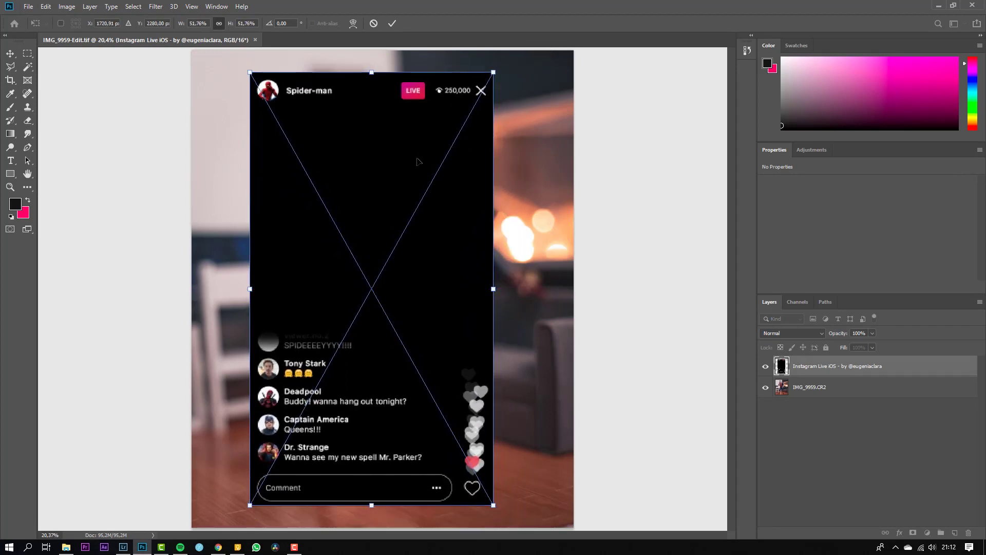
key(Return)
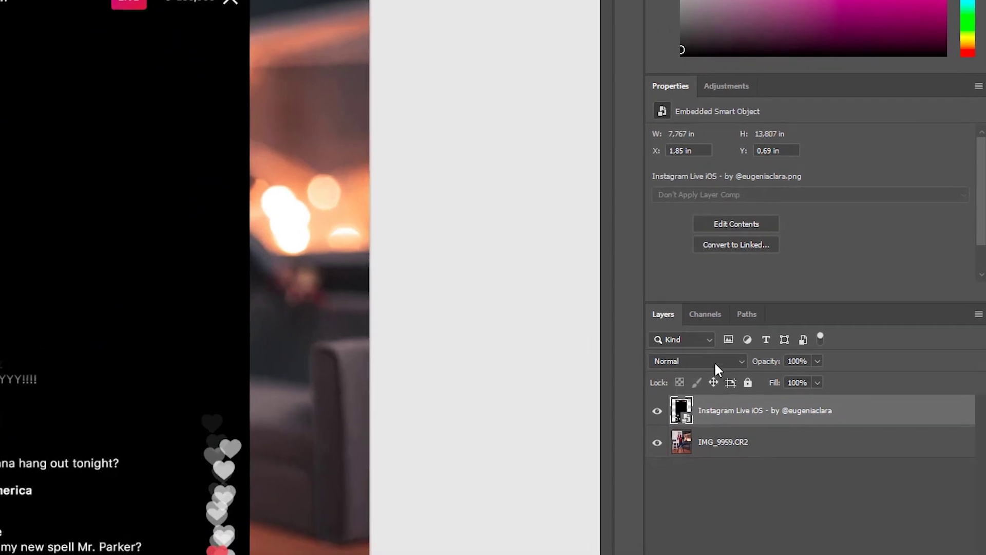
click(714, 362)
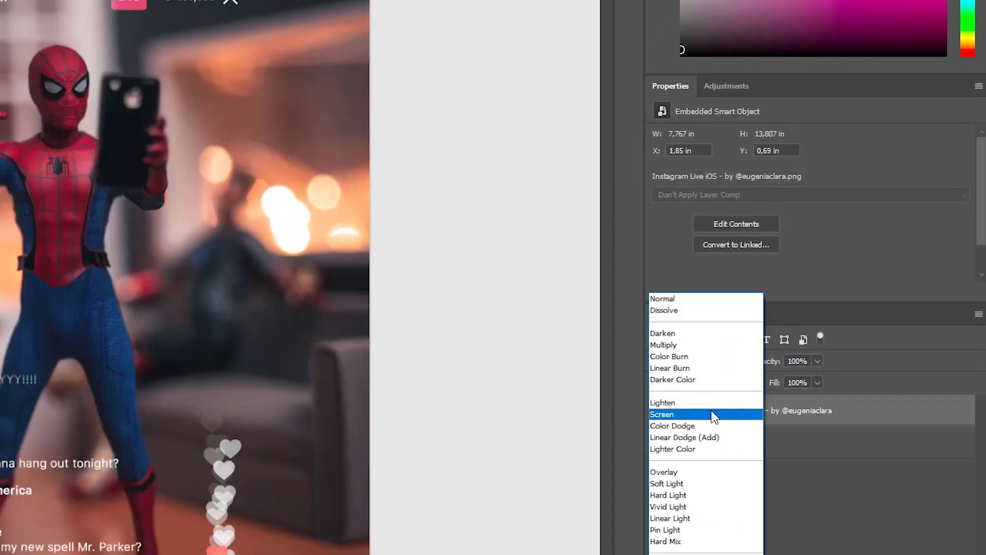
click(714, 414)
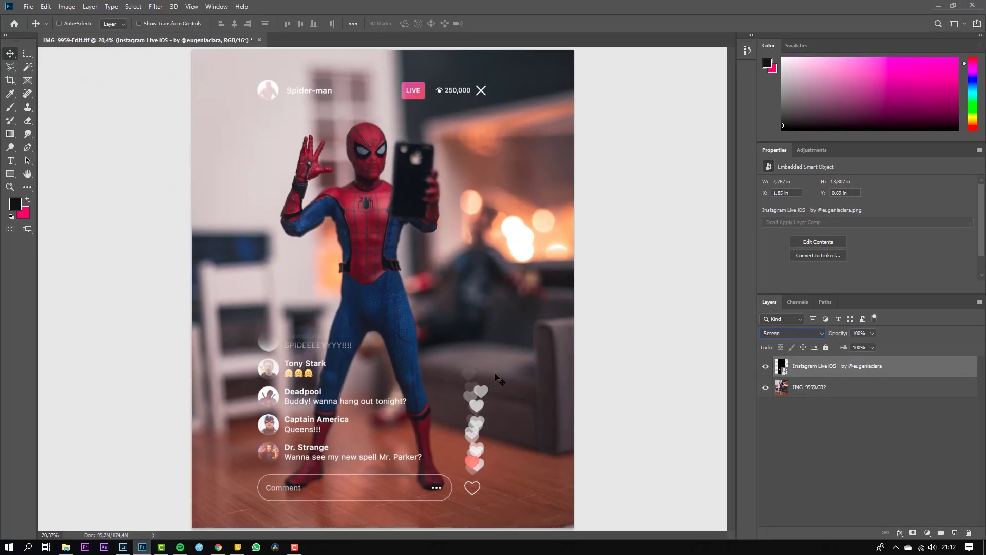
Centre the Instagram Live overlay more closely over the Spider-Man figure and scale it to about 52.24%.
drag(465, 441, 444, 440)
key(ctrl)
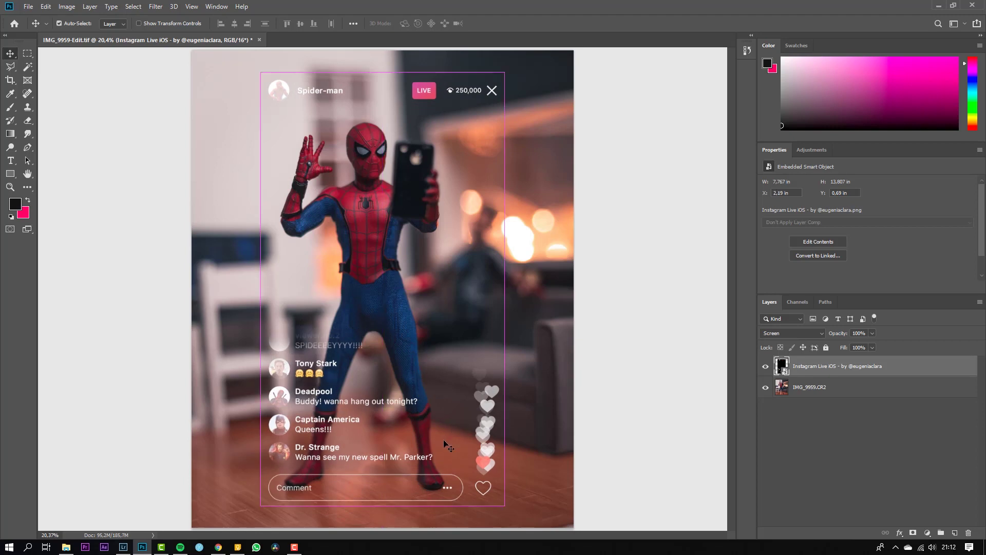
key(ctrl+t)
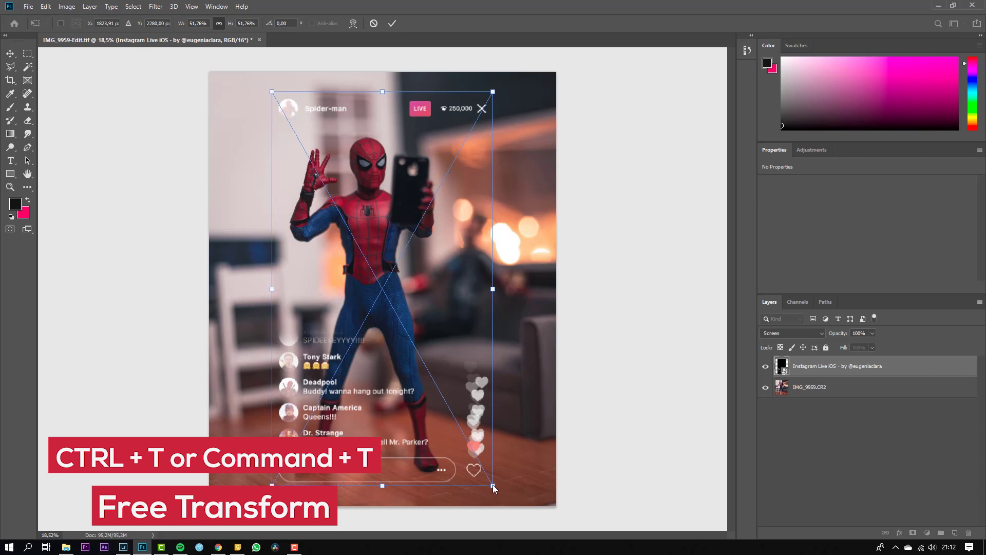
drag(492, 485, 495, 486)
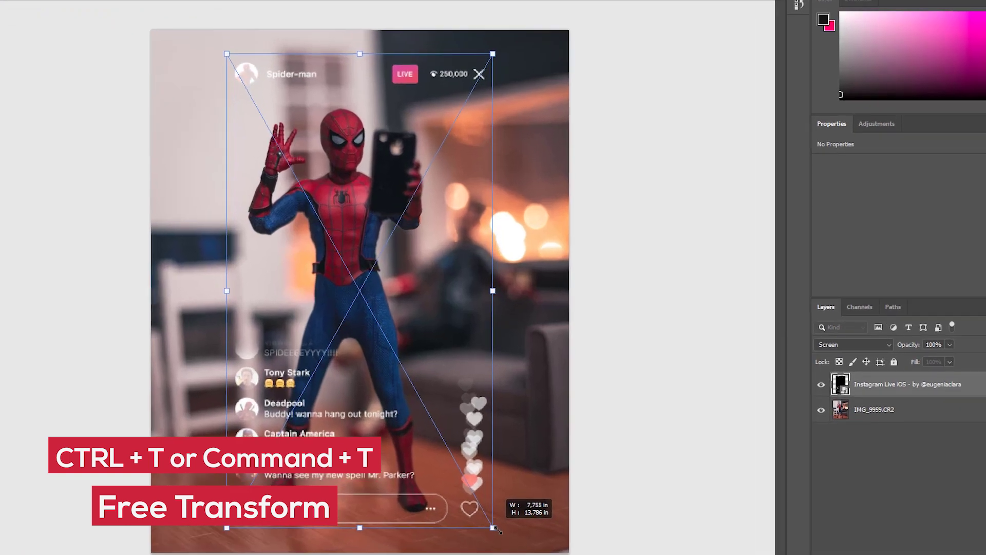
drag(497, 529, 496, 528)
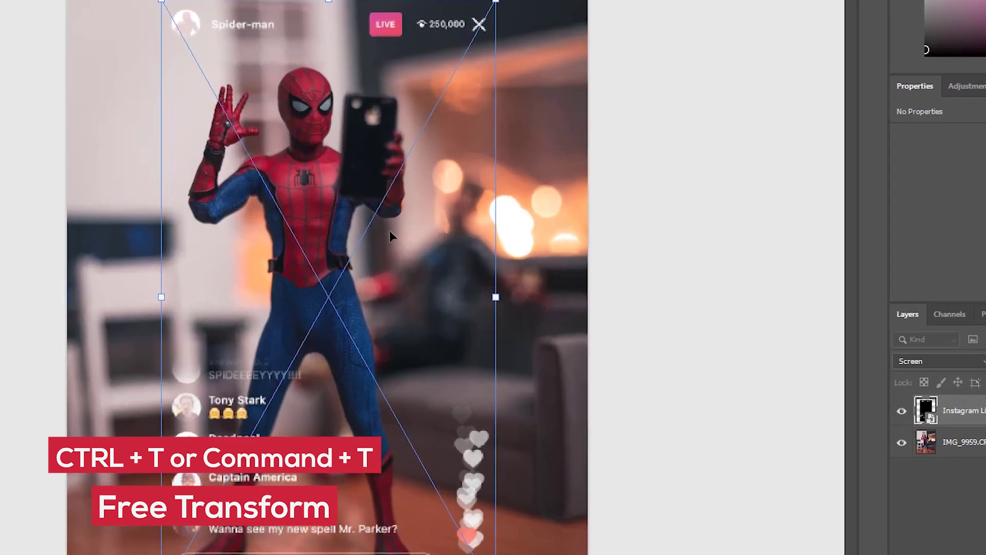
Distort the overlay by pulling all four corners so it appears tilted in perspective around the figure, and apply the transformation.
right_click(411, 233)
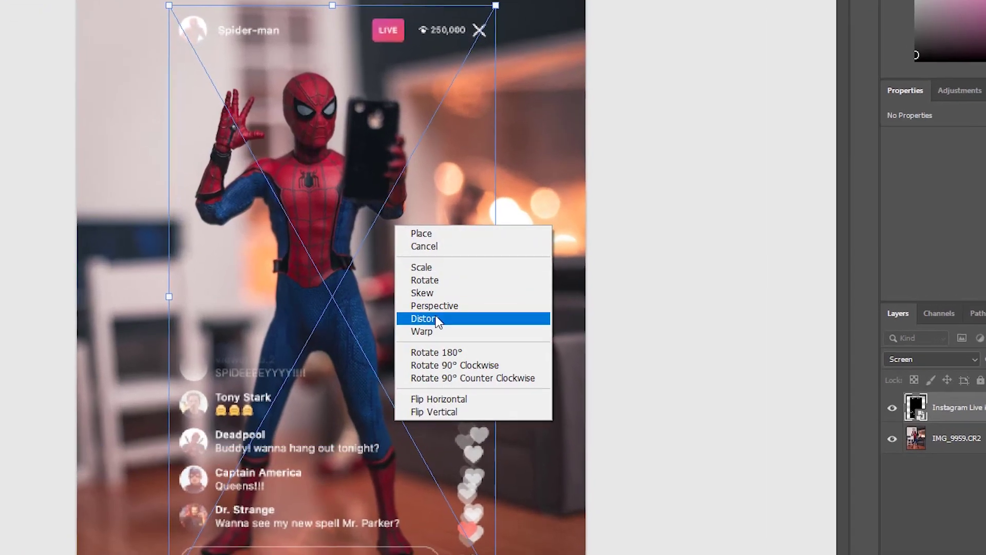
click(436, 318)
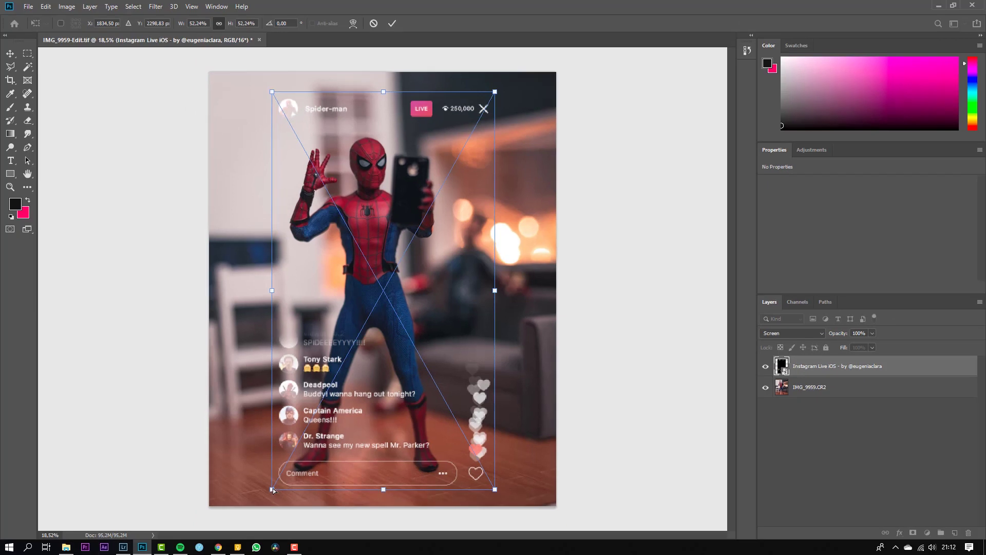
mouse_move(273, 489)
mouse_down()
mouse_move(279, 470)
mouse_move(281, 497)
mouse_up()
drag(495, 489, 485, 473)
drag(494, 91, 472, 100)
drag(272, 92, 279, 95)
key(Return)
drag(396, 381, 396, 383)
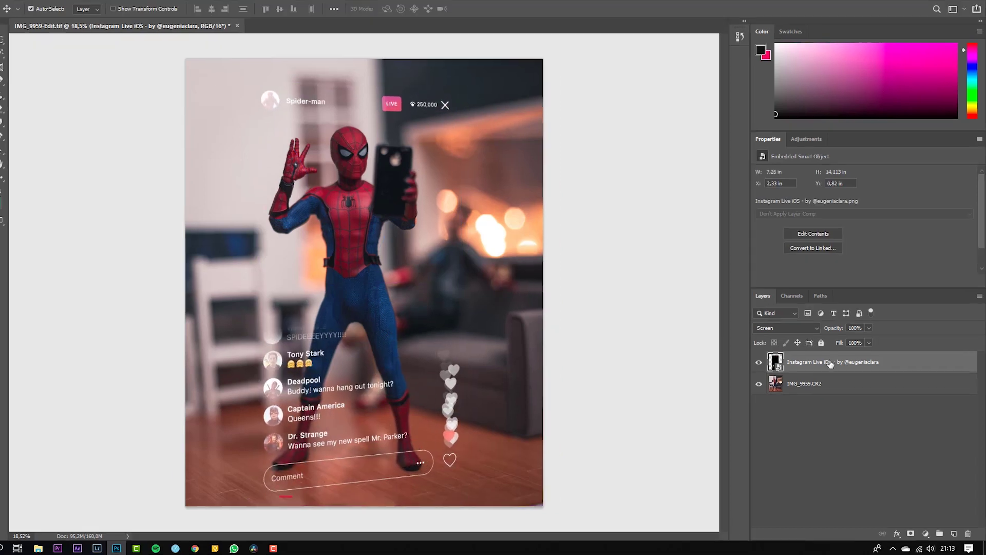
Duplicate the Instagram Live overlay layer and add a Brightness/Contrast adjustment layer directly above the IMG_9959.CR2 photo.
key(ctrl+j)
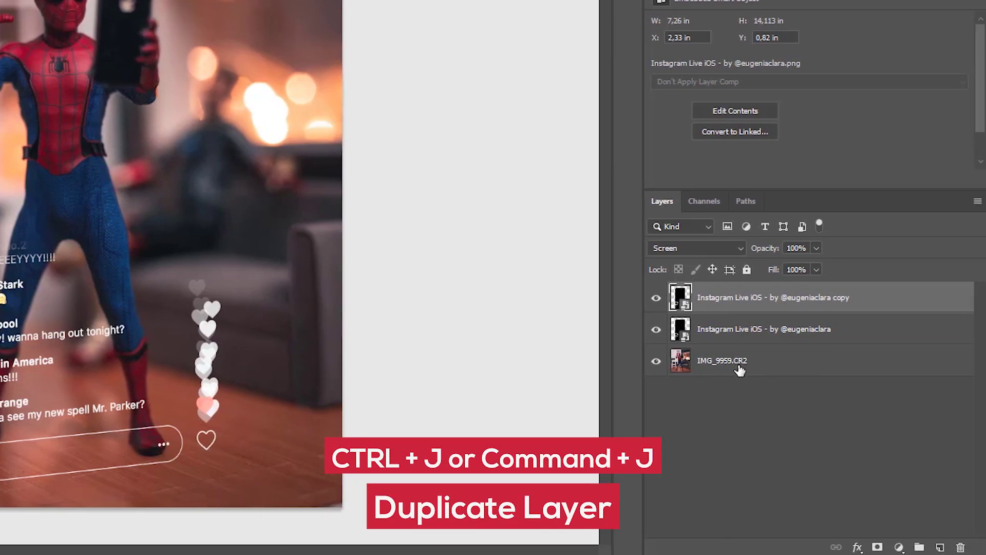
click(740, 370)
click(732, 59)
click(681, 126)
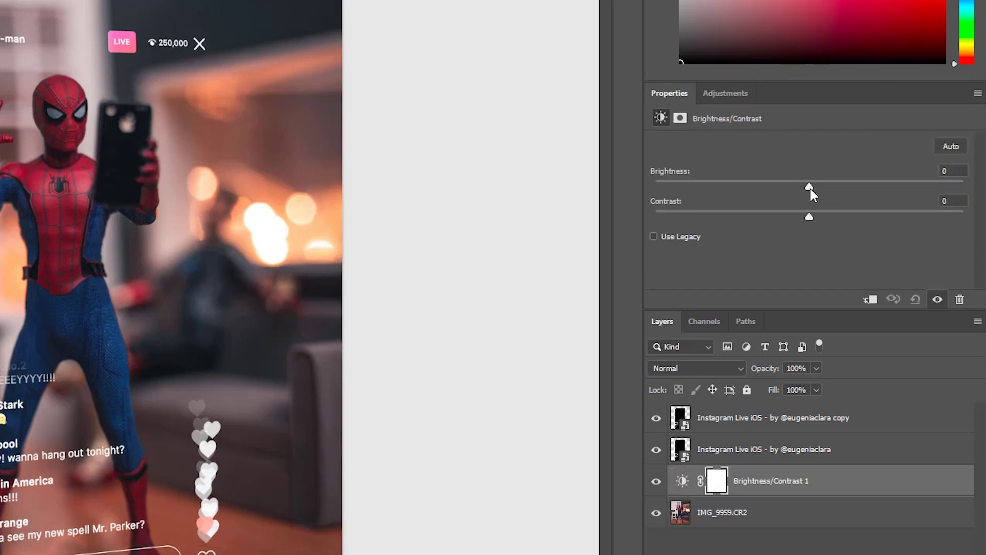
Darken the photo to a brightness of about -26 and raise its contrast to about 16.
drag(810, 186, 803, 187)
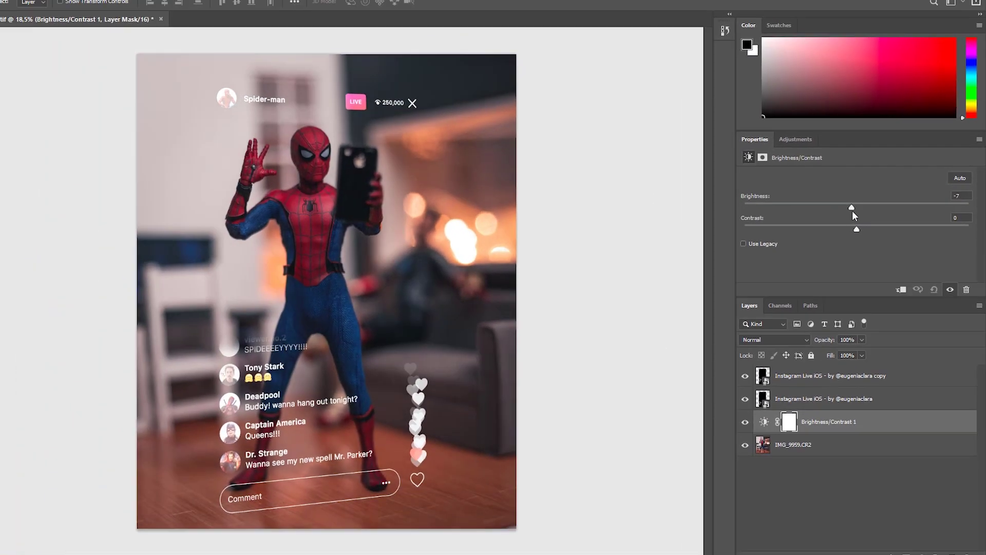
mouse_move(852, 210)
mouse_down()
mouse_move(824, 222)
mouse_move(856, 222)
mouse_move(846, 224)
mouse_up()
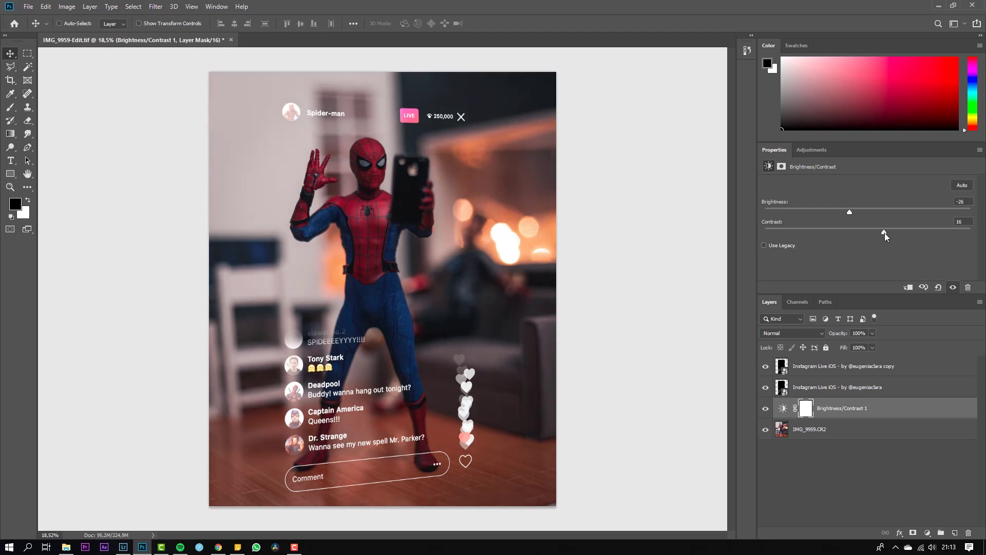
drag(877, 234, 879, 234)
Toggle the duplicated overlay layer to compare its brightening effect, and reduce its opacity to 50%.
click(766, 367)
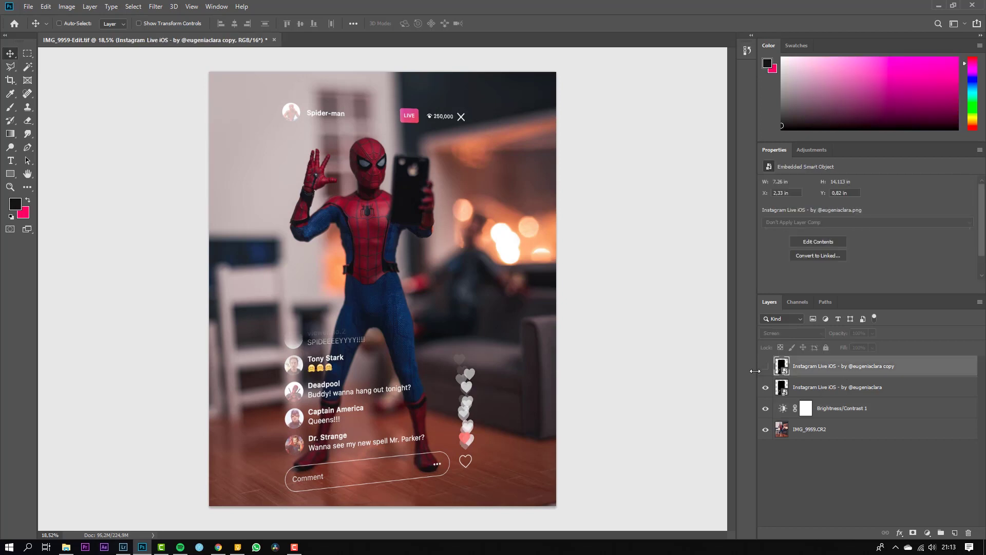
click(767, 367)
drag(816, 341, 826, 342)
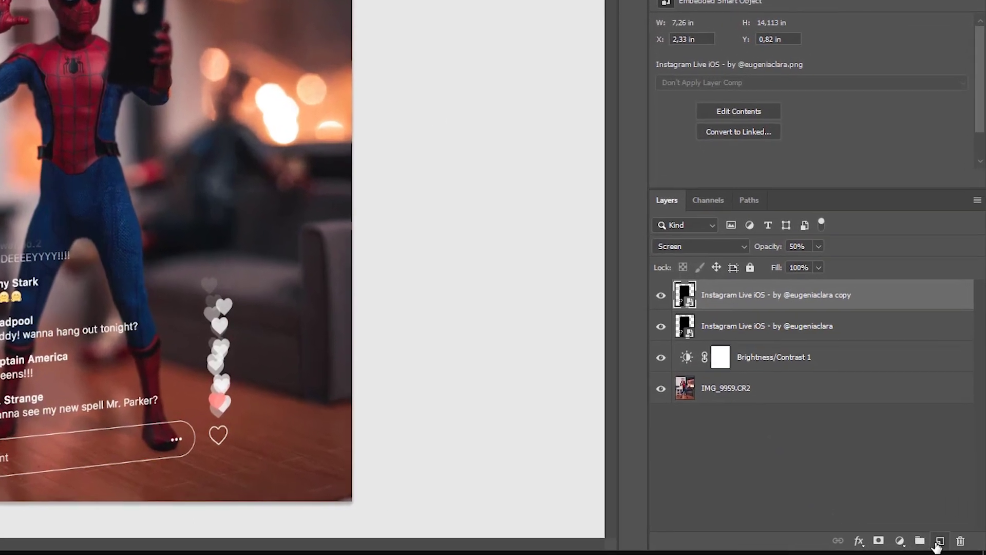
Create a new layer above the overlay copy and choose a red close to #ff1839 as the brush's foreground colour.
click(940, 542)
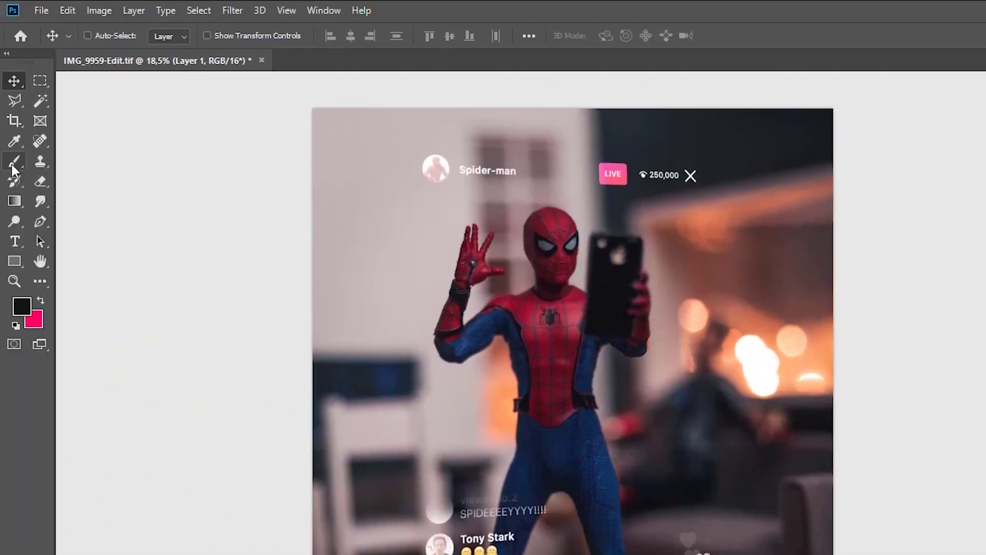
drag(11, 162, 48, 162)
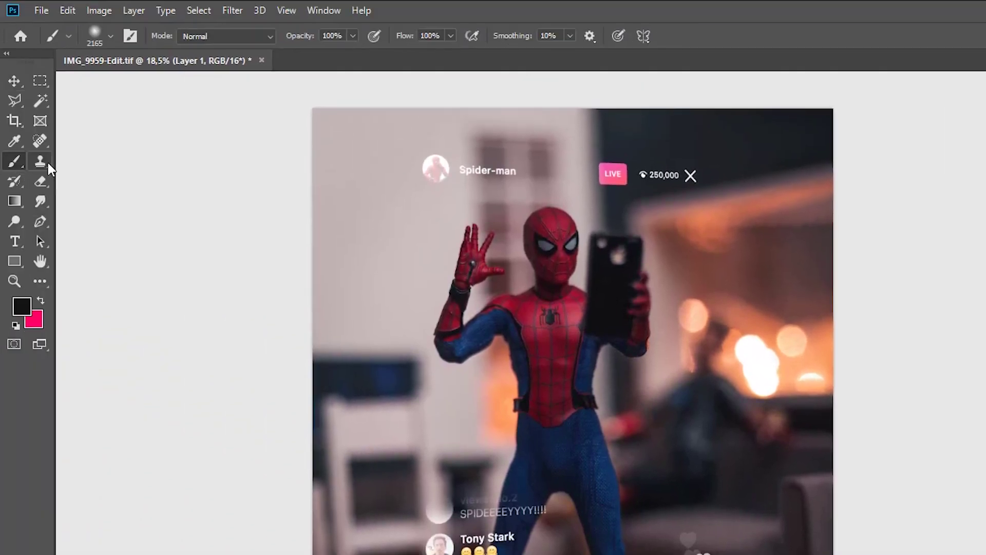
click(22, 305)
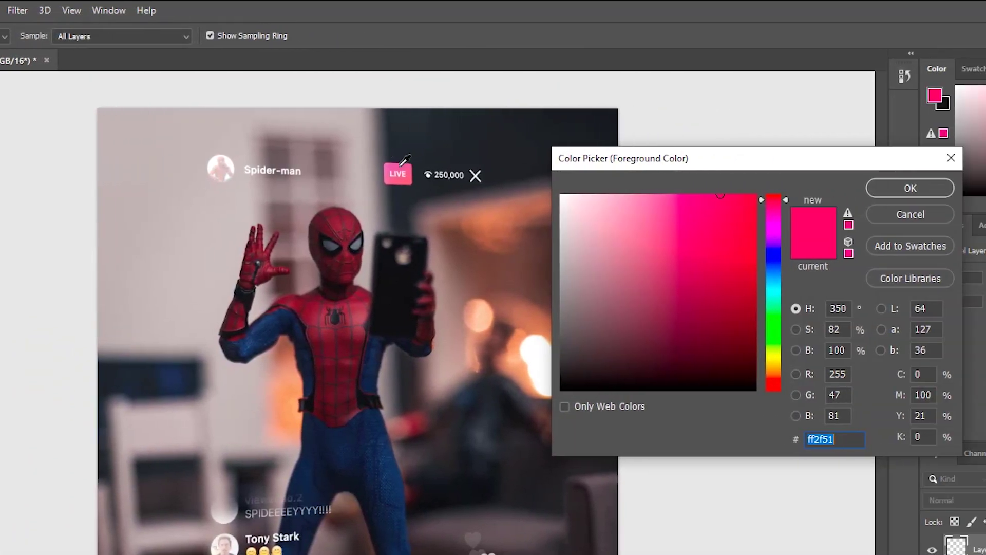
click(865, 250)
drag(685, 199, 709, 193)
drag(773, 212, 774, 200)
drag(714, 195, 726, 186)
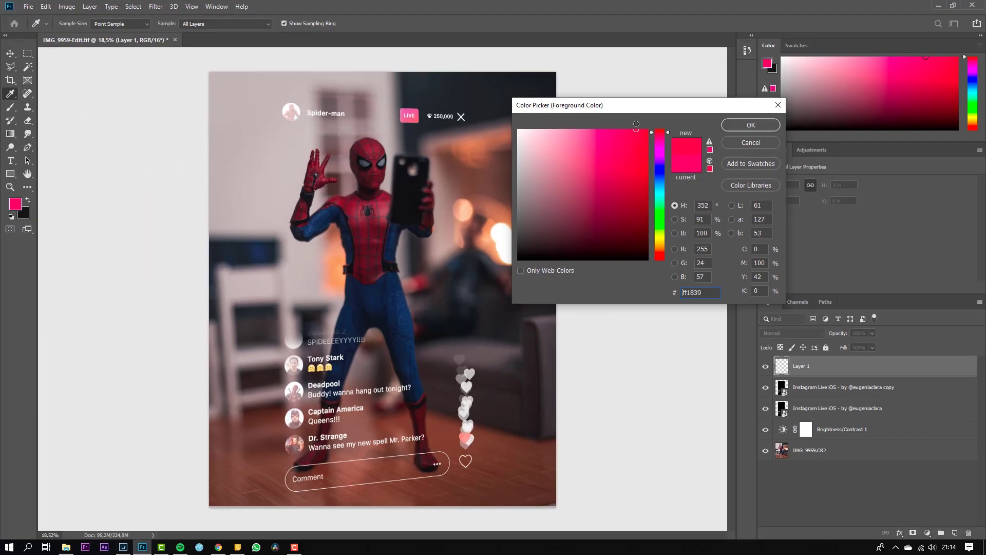
key(Return)
Paint a red glow over the LIVE badge with a soft round brush of 1457 px and 0% hardness.
right_click(422, 128)
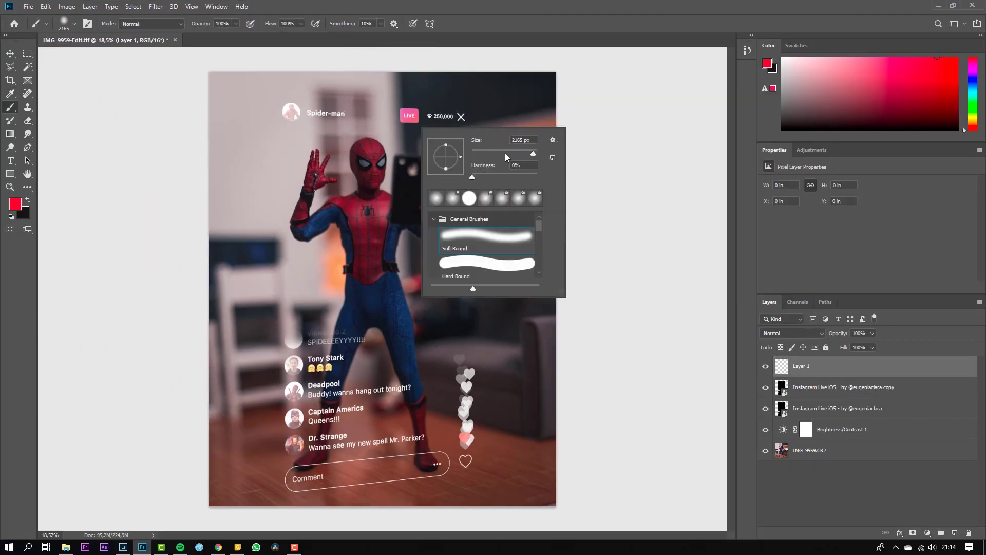
drag(532, 153, 534, 153)
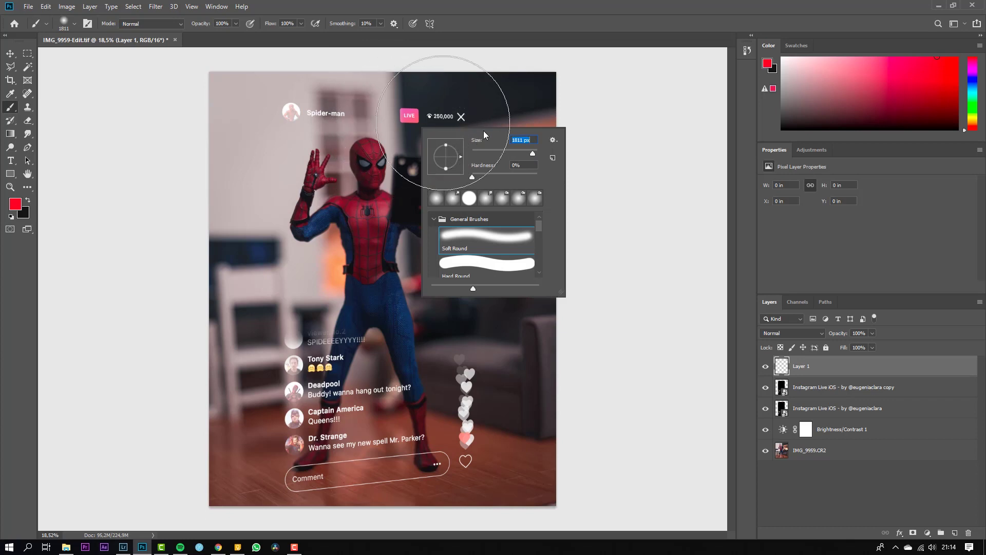
drag(530, 150, 526, 151)
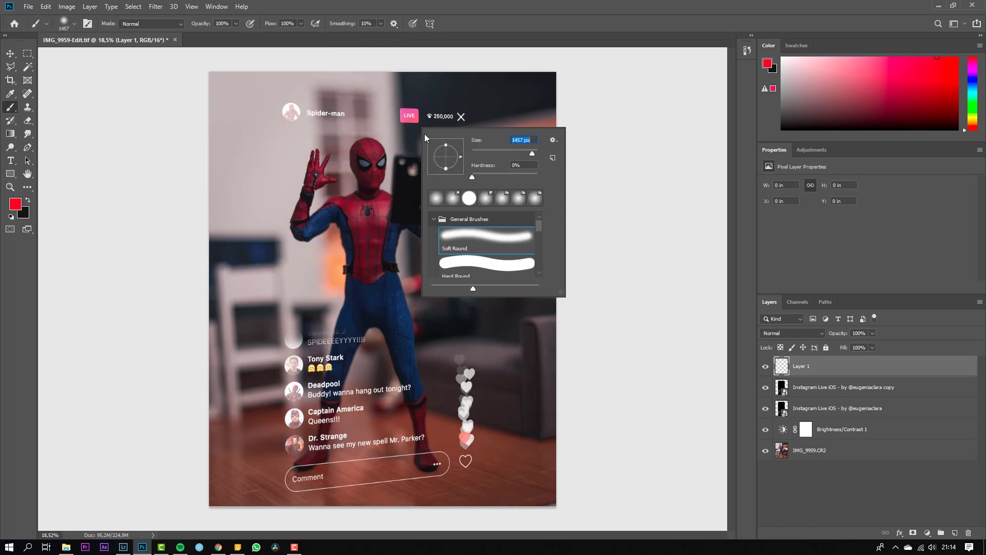
click(377, 122)
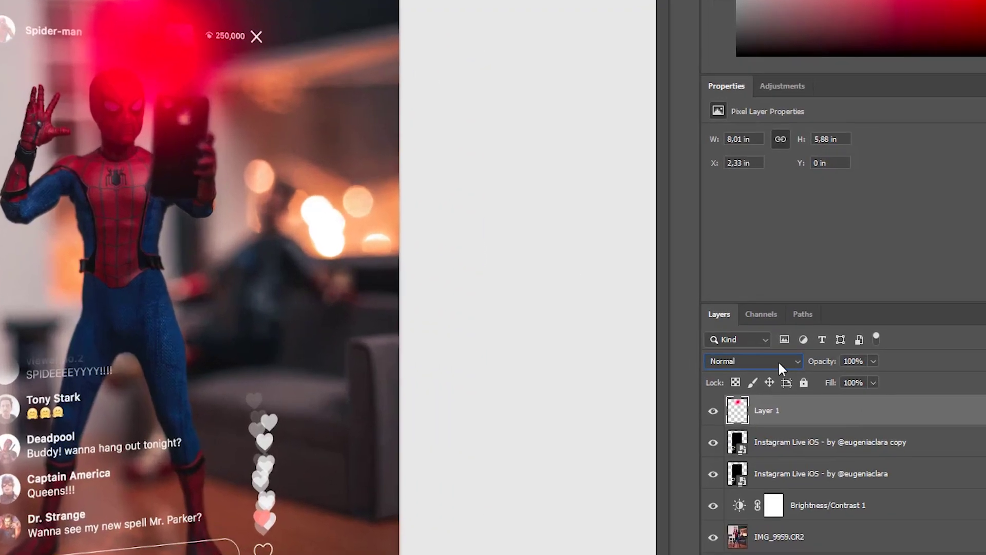
Set the red glow layer to Overlay at 47% opacity and reposition the glow around the LIVE badge.
click(799, 333)
click(751, 472)
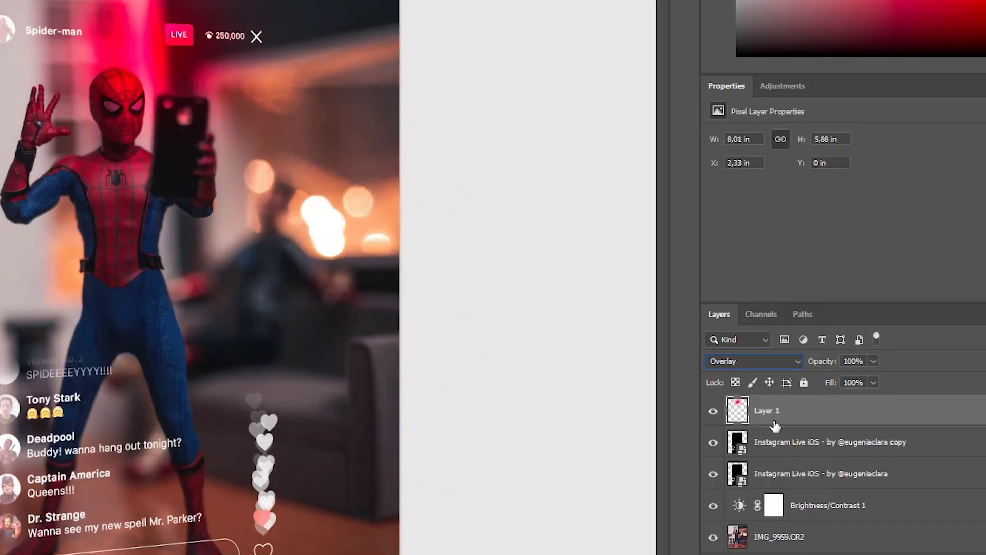
drag(806, 370, 786, 376)
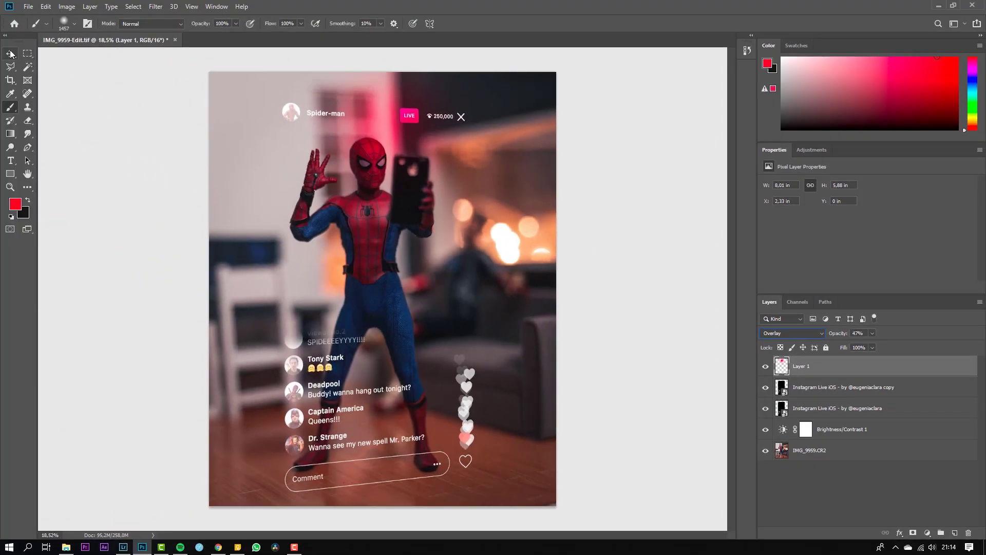
click(11, 53)
drag(410, 125, 393, 131)
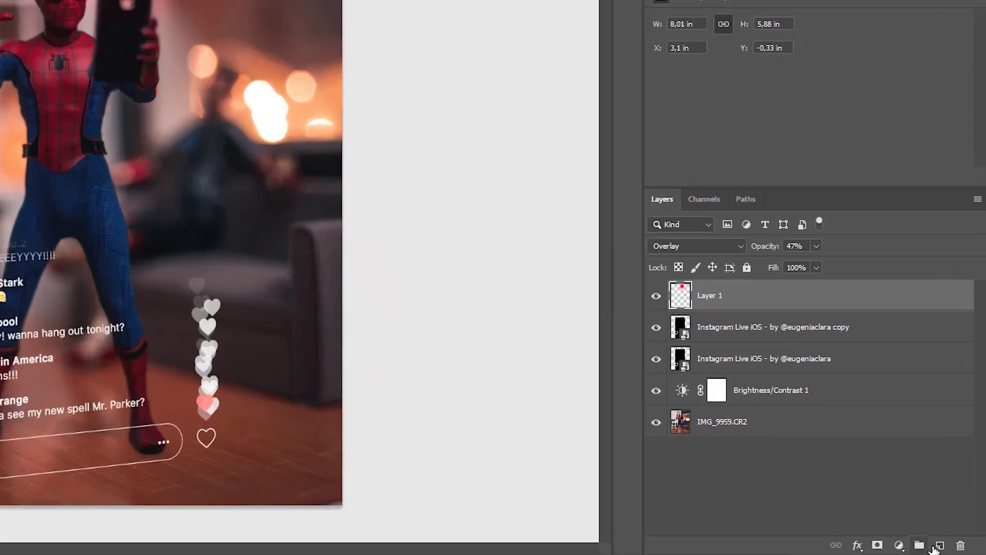
Add a new layer above the red glow, enlarge the soft round brush and set the foreground colour to white (#ffffff).
click(939, 546)
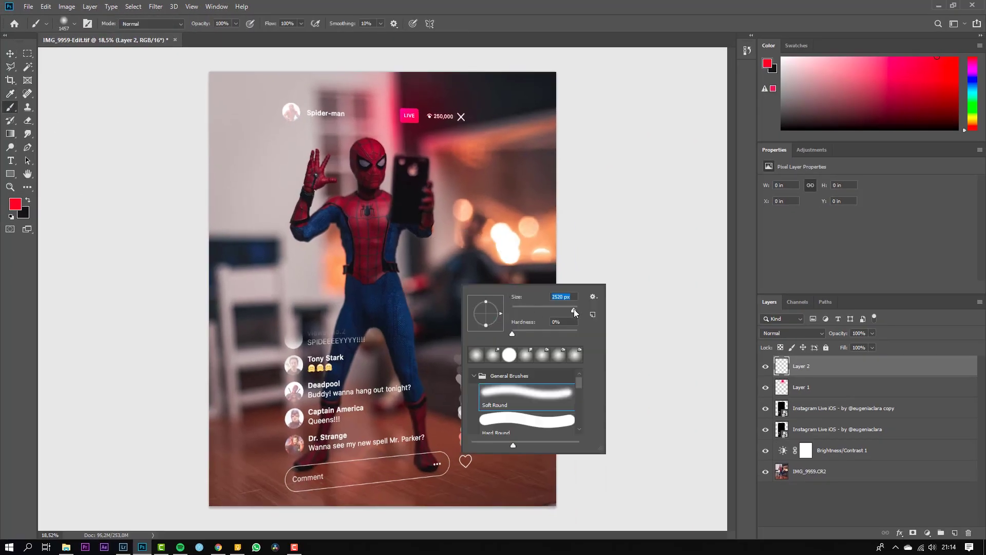
key(Return)
key(x)
click(15, 204)
click(517, 128)
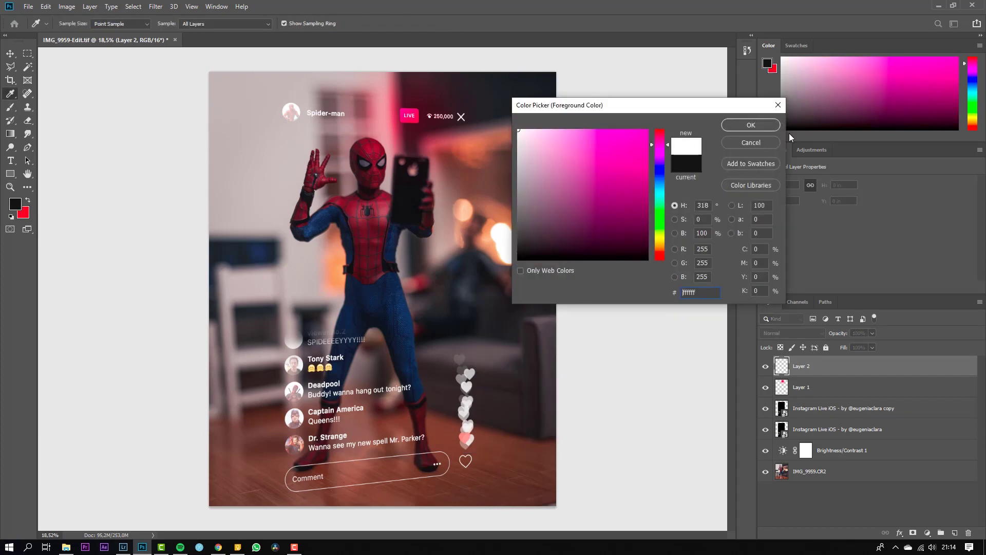
key(Return)
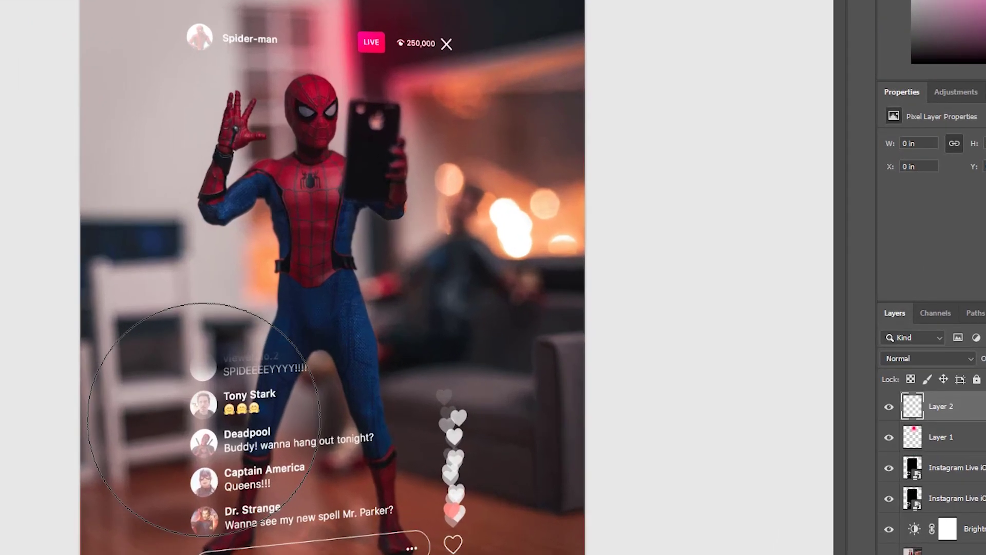
Paint soft white glows over the comments, hearts and profile name, and set their layer to Overlay at 44% opacity.
mouse_move(204, 419)
mouse_down()
mouse_move(216, 488)
mouse_move(331, 500)
mouse_move(458, 468)
mouse_move(450, 416)
mouse_move(401, 383)
mouse_up()
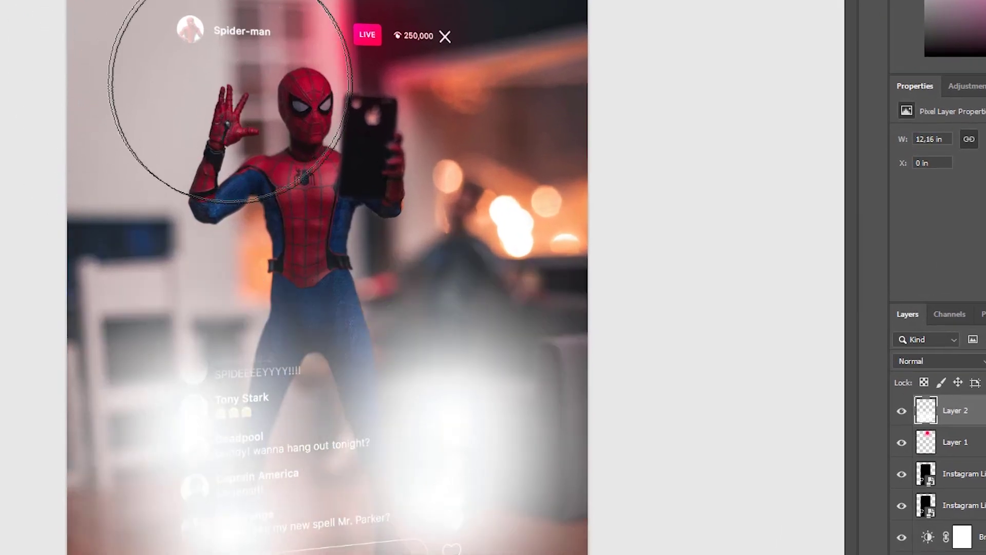
click(218, 84)
click(761, 366)
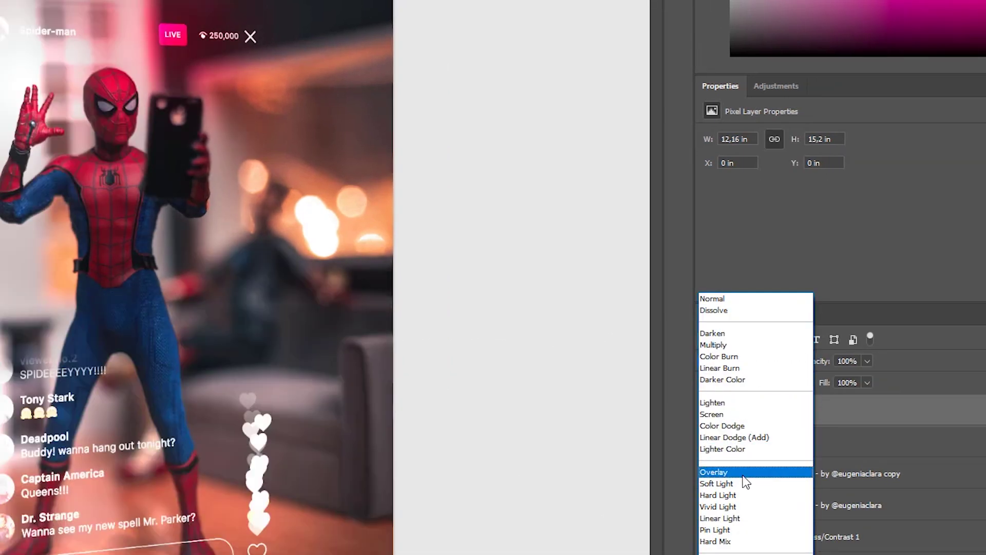
click(742, 476)
drag(822, 361, 804, 349)
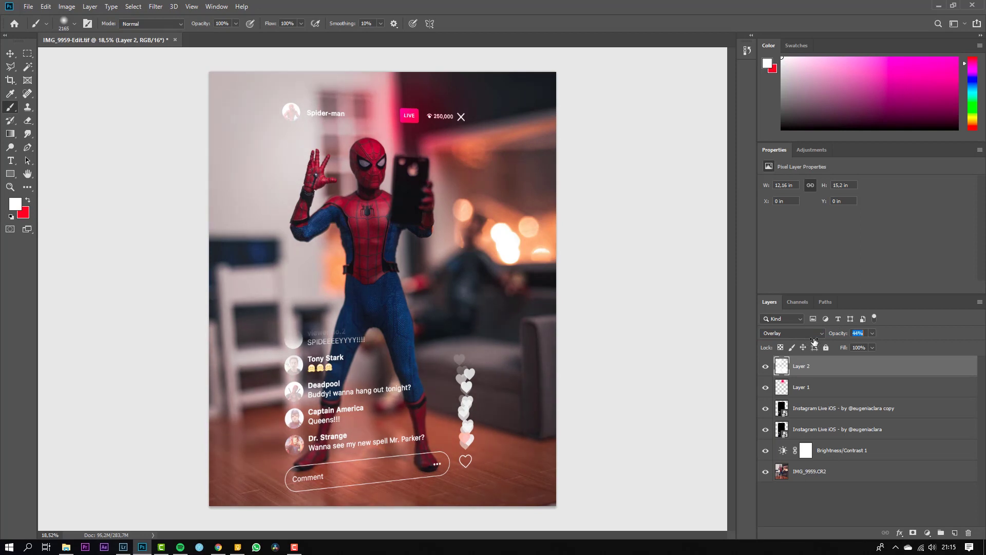
Apply a 90-pixel Gaussian Blur to the Instagram Live iOS copy layer and lower its opacity to 35%.
click(850, 411)
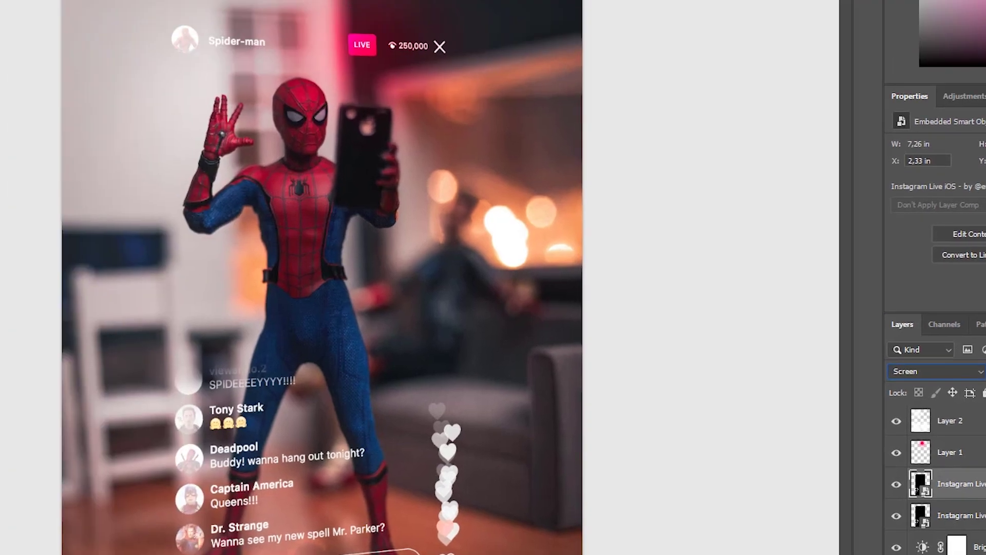
click(231, 8)
mouse_move(335, 183)
click(456, 241)
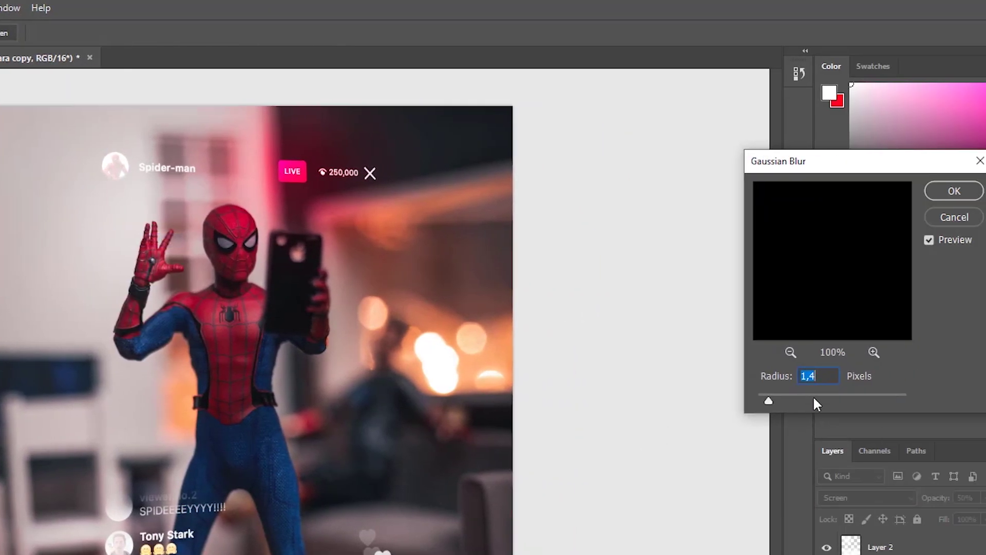
drag(814, 398, 791, 399)
drag(853, 399, 851, 399)
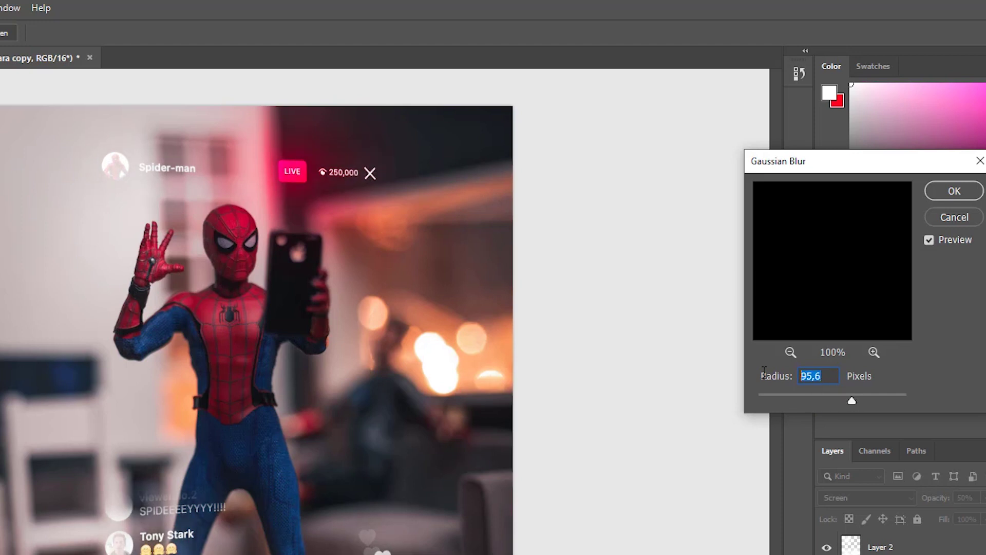
text(90)
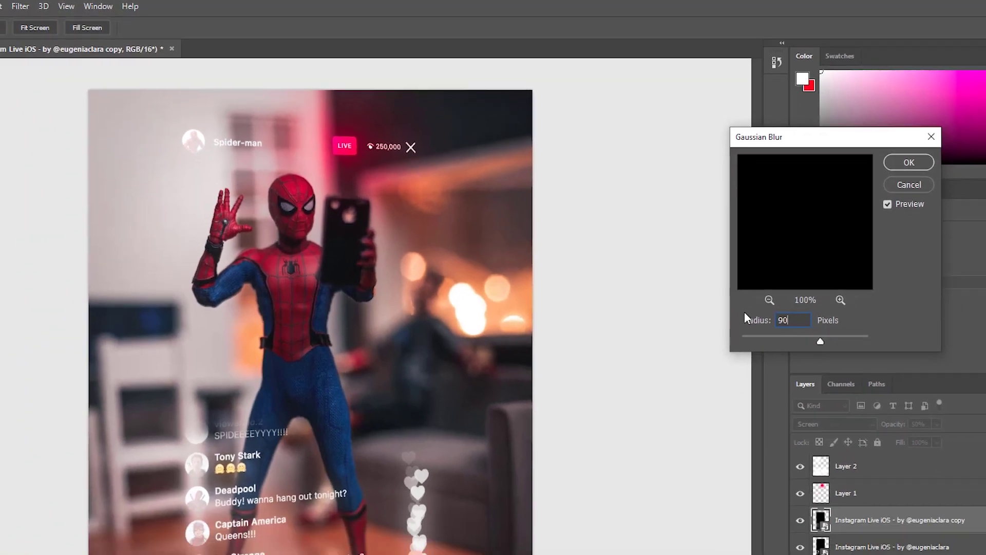
key(Return)
drag(895, 426, 900, 431)
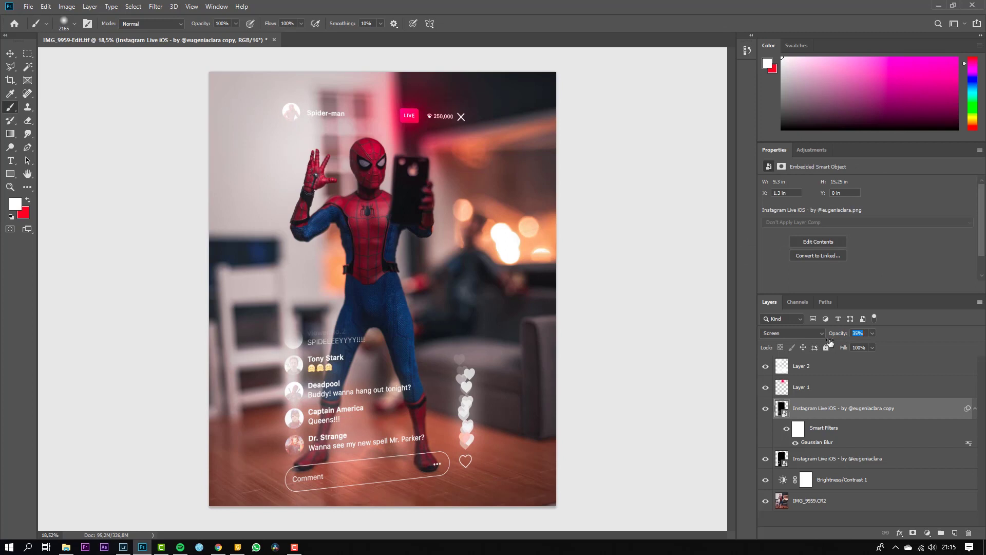
Mask the Brightness/Contrast darkening off Spider-Man's head and the phone with a soft round 369 px black brush.
click(839, 367)
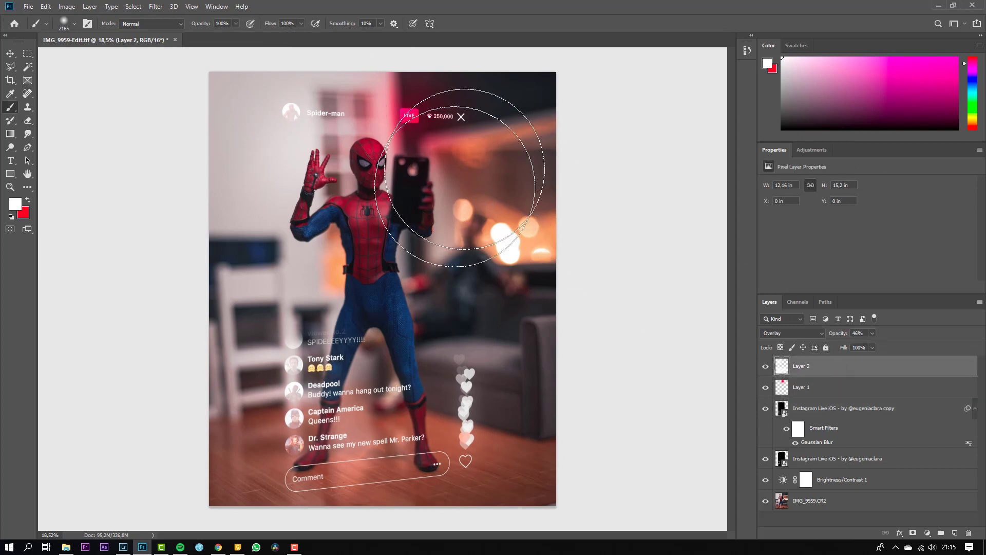
click(876, 478)
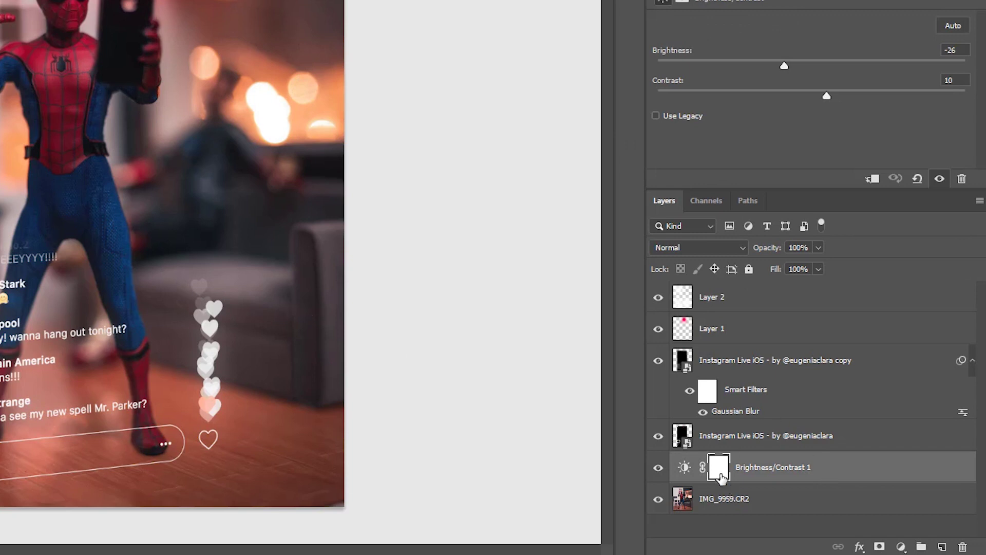
click(722, 472)
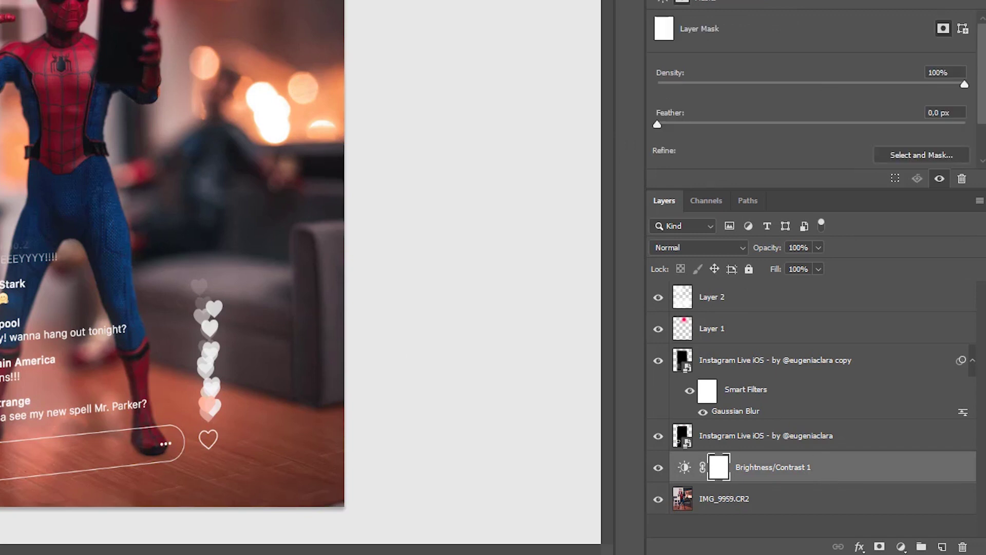
right_click(109, 45)
drag(279, 85, 276, 84)
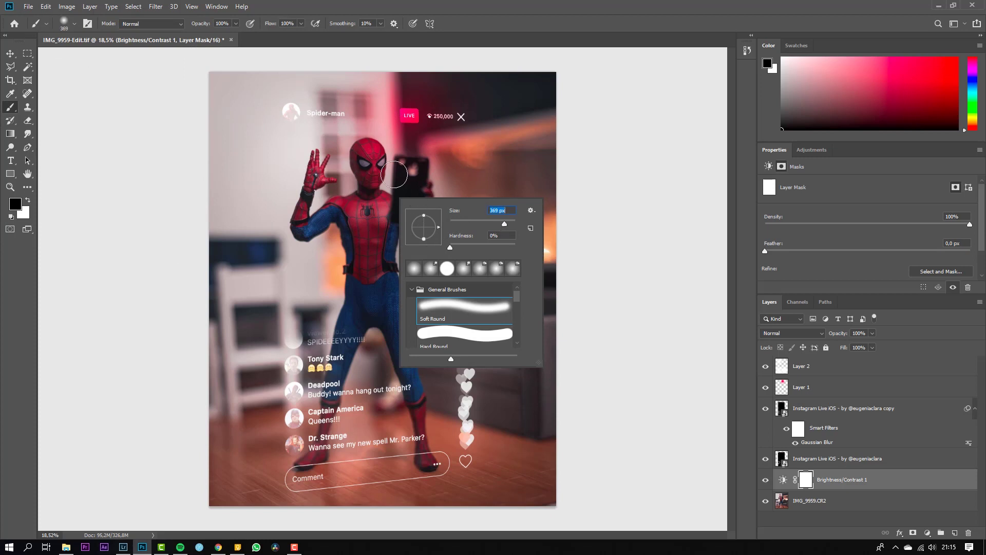
click(378, 164)
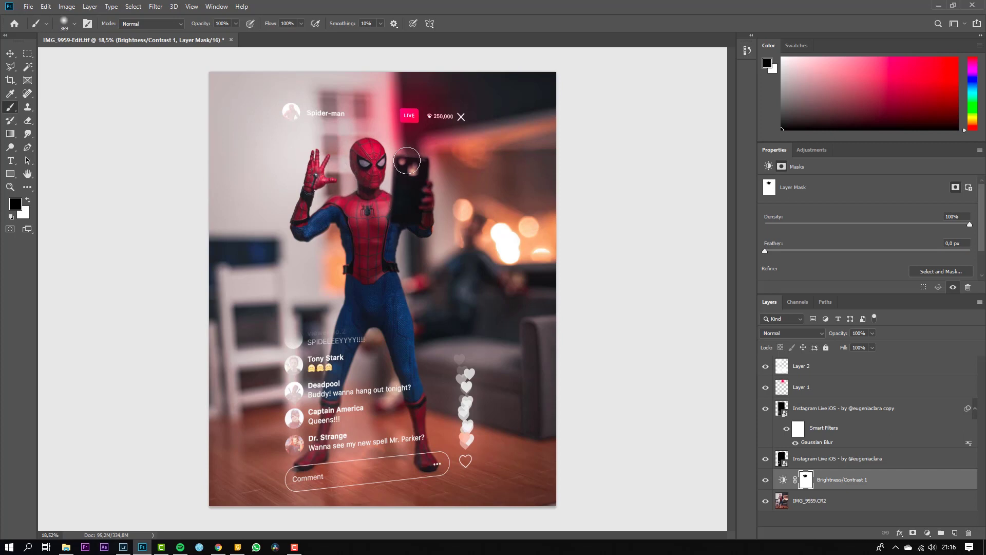
Add a new layer directly above the IMG_9959.CR2 photo layer and set the foreground colour to black (#000000).
click(814, 501)
click(954, 532)
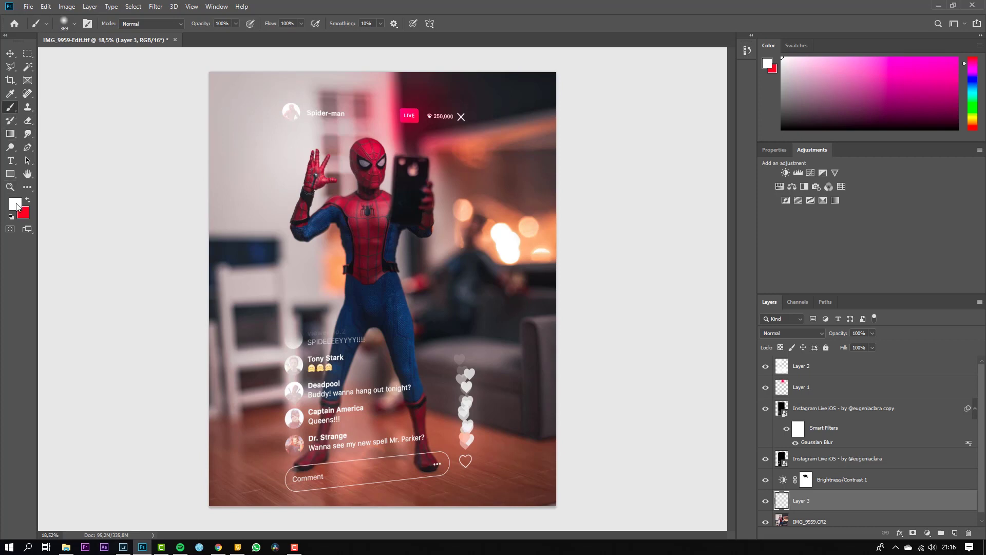
click(17, 206)
text(000000)
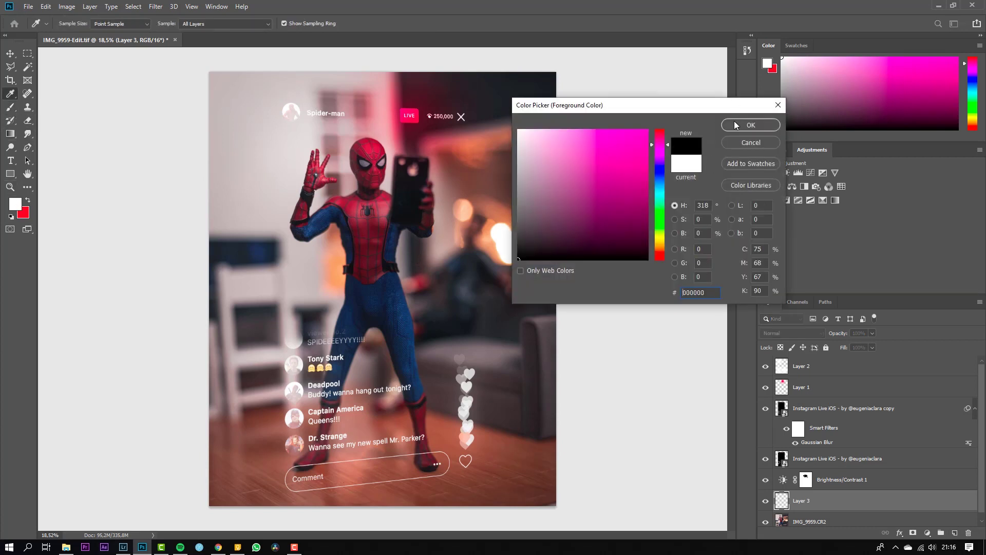
click(736, 124)
Paint soft black shading around the photo's edges and set its layer to Multiply at 57% opacity.
key(b)
right_click(462, 163)
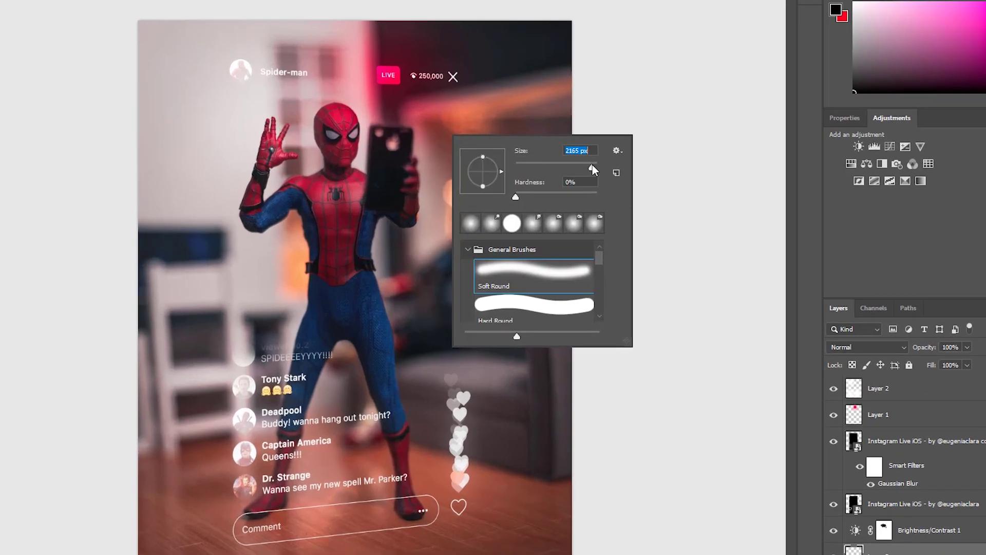
click(173, 84)
mouse_move(225, 54)
mouse_down()
mouse_move(516, 17)
mouse_move(561, 244)
mouse_move(545, 529)
mouse_move(117, 480)
mouse_move(134, 208)
mouse_up()
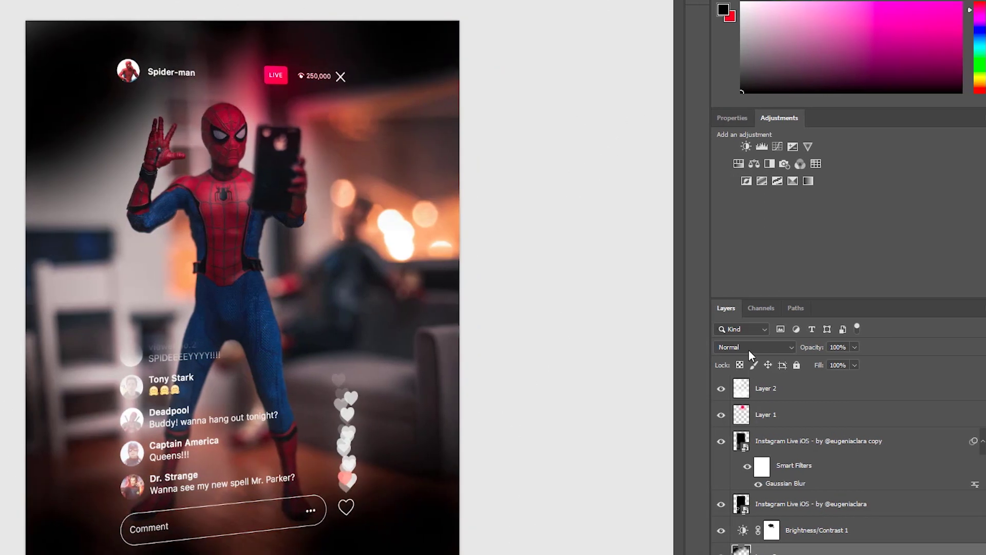
click(868, 347)
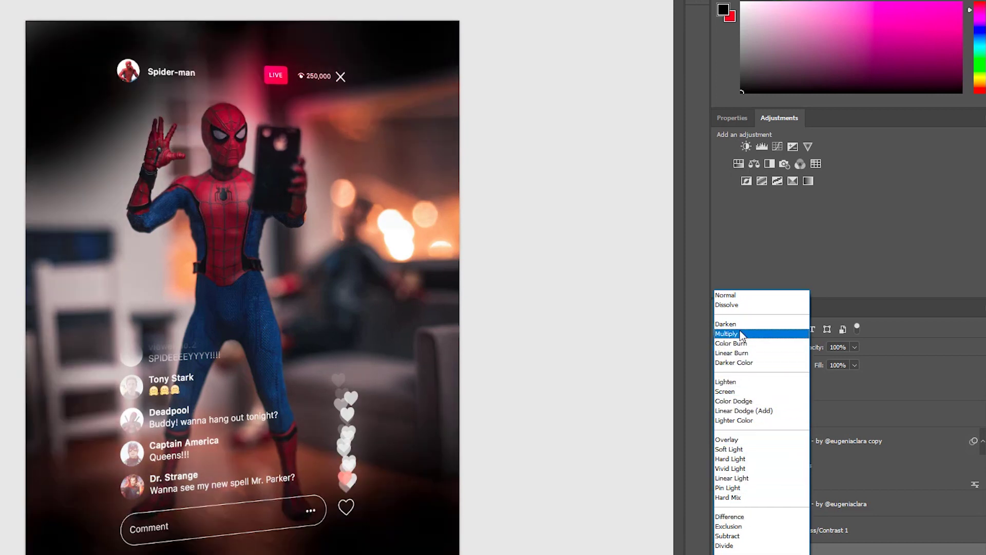
click(742, 335)
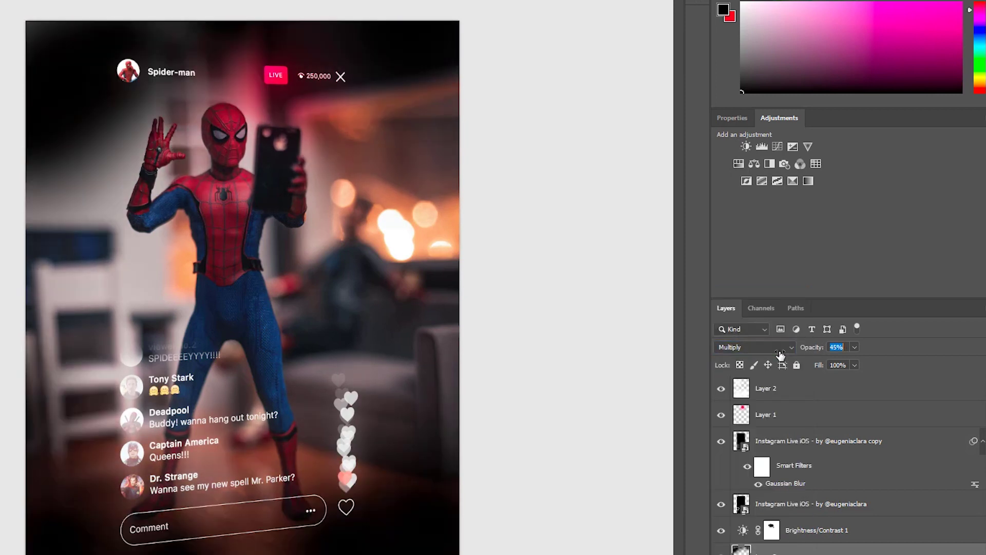
mouse_move(780, 354)
mouse_down()
mouse_move(743, 357)
mouse_move(779, 355)
mouse_up()
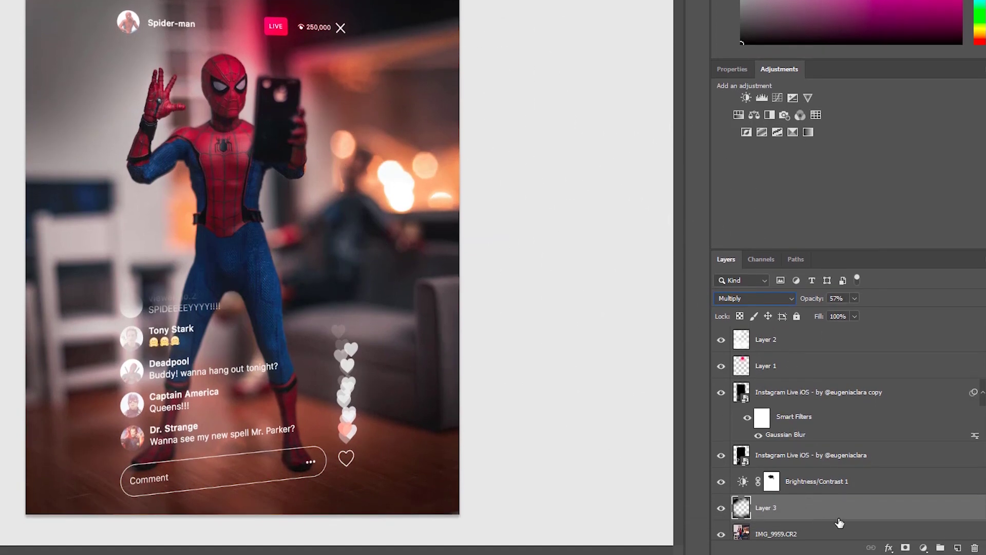
Add a mask to the black shading layer and softly brush the shading away at the sides of the photo.
click(904, 548)
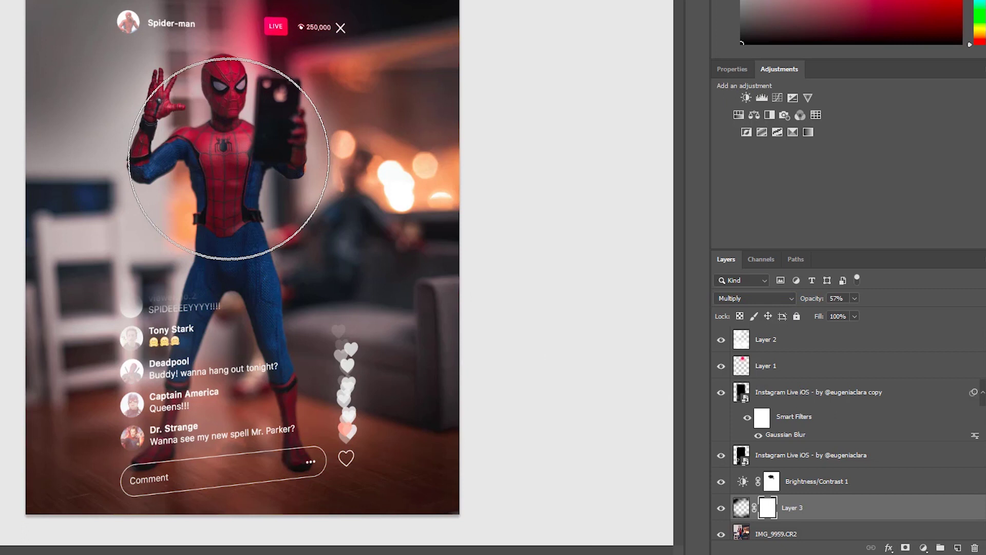
right_click(244, 198)
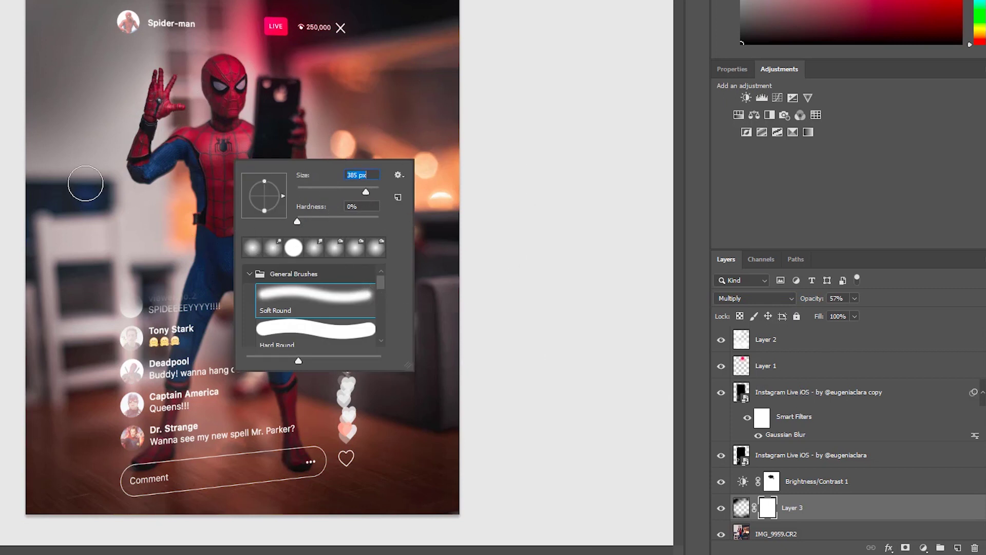
drag(373, 193, 379, 193)
click(89, 130)
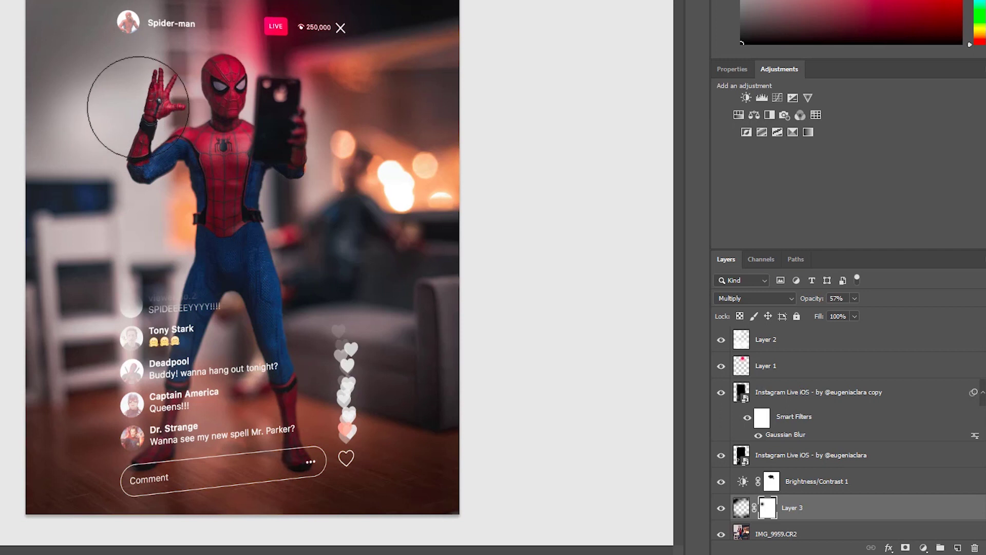
key(ctrl+z)
mouse_move(107, 174)
mouse_down()
mouse_move(106, 99)
mouse_move(33, 114)
mouse_move(99, 106)
mouse_up()
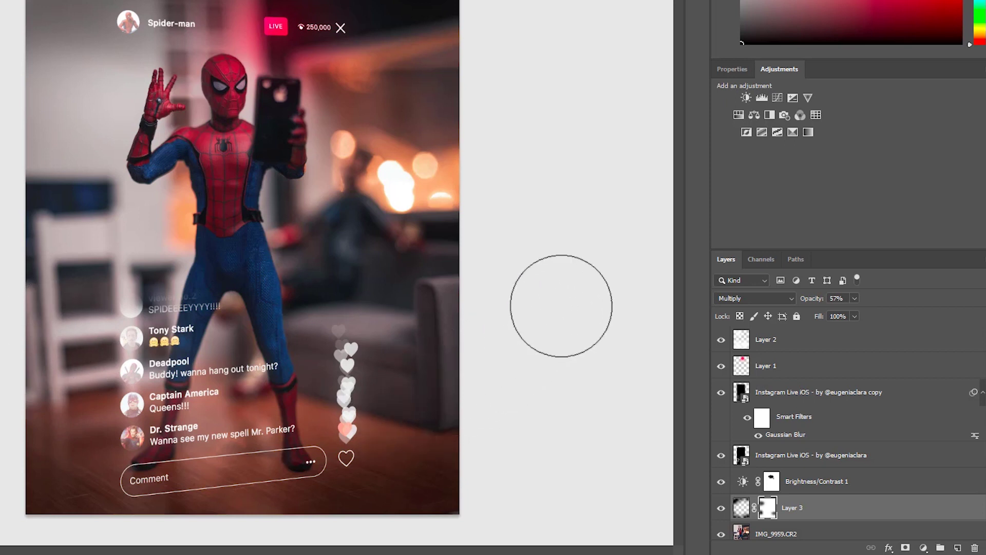
Set the Gaussian Blur radius on the Instagram Live iOS copy layer to 47 pixels.
click(855, 403)
double_click(776, 436)
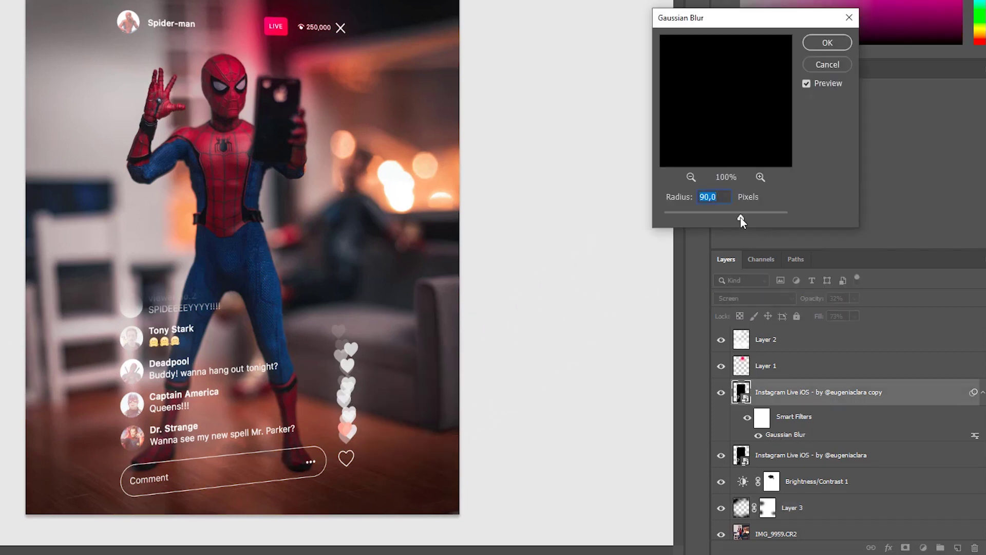
drag(742, 220, 706, 221)
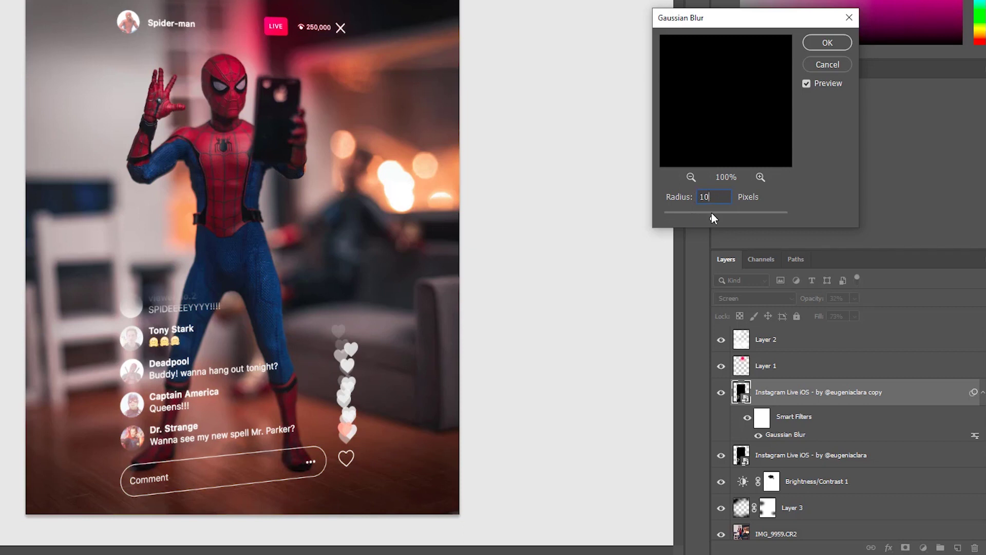
drag(736, 221, 741, 221)
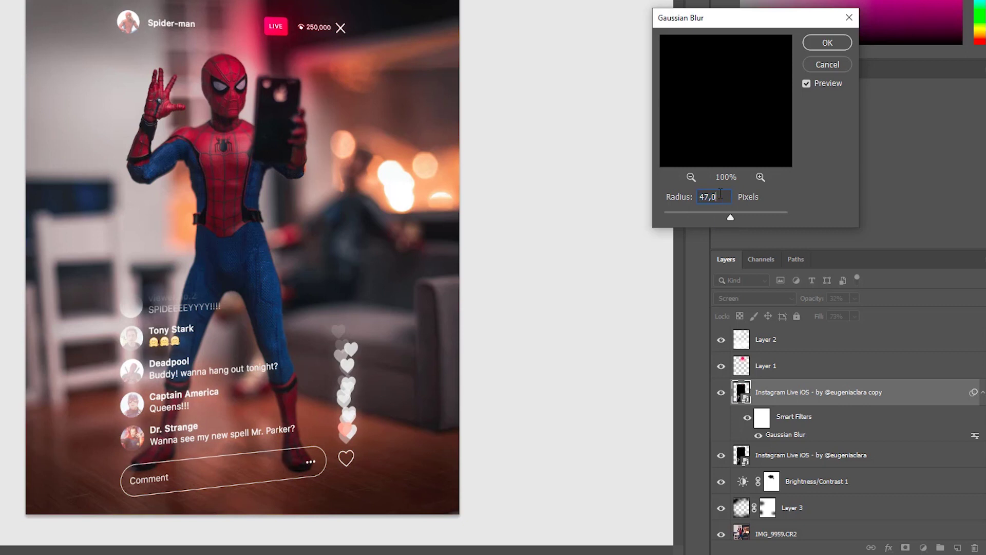
key(Return)
Brush more soft black shading across the legs and floor on the Multiply shading layer.
click(820, 511)
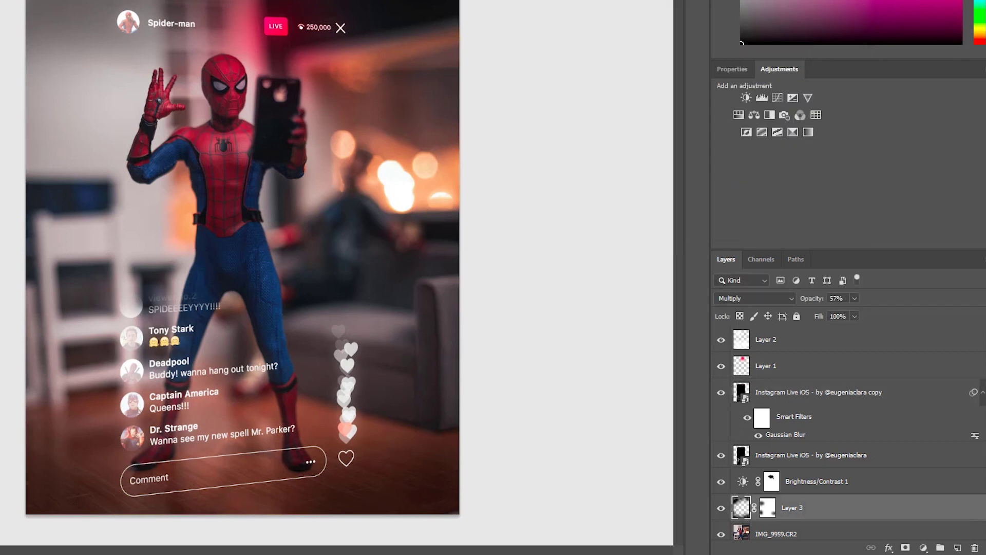
mouse_move(142, 395)
mouse_down()
mouse_move(135, 357)
mouse_move(225, 391)
mouse_move(193, 416)
mouse_move(138, 419)
mouse_move(299, 393)
mouse_up()
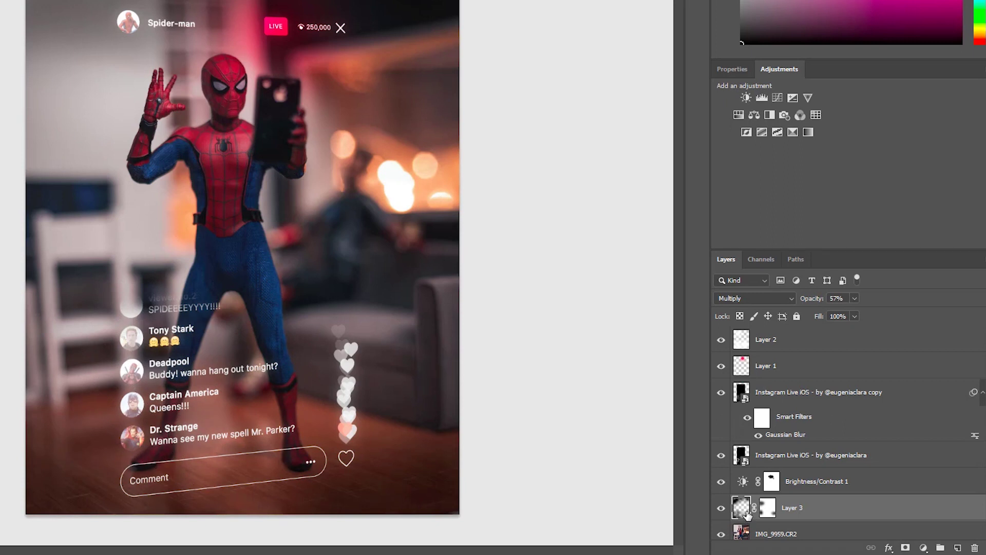
drag(822, 322, 824, 326)
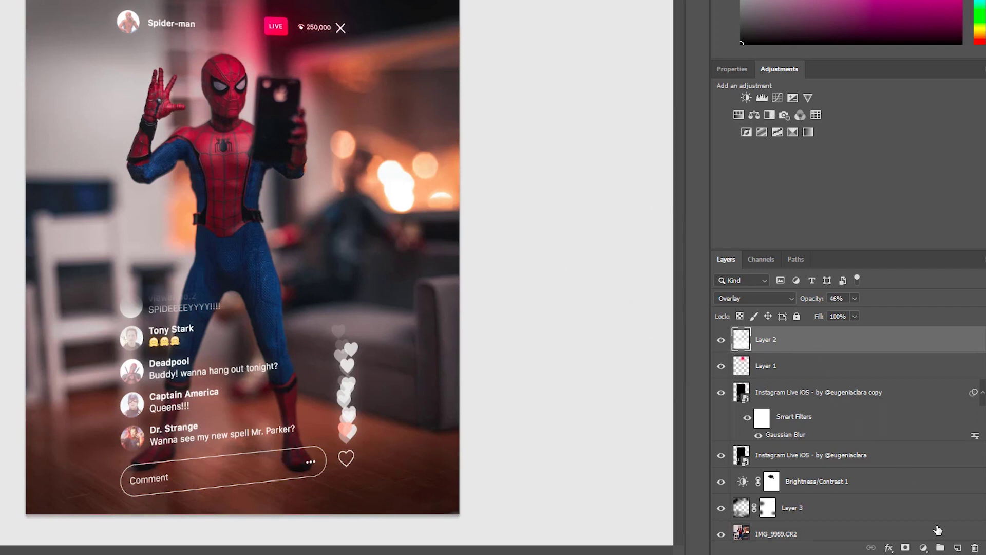
Add a new layer at the top of the layer stack and set the foreground colour to white.
click(956, 548)
click(16, 205)
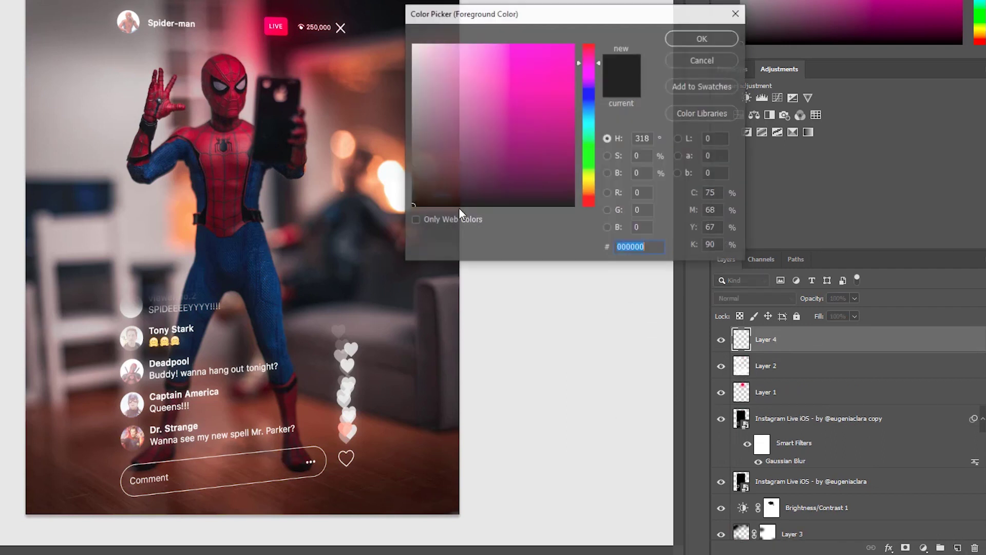
drag(437, 66, 384, 5)
click(701, 42)
Enlarge the soft round brush to 2520 px and paint white glows over the comments and hearts at 100% brush opacity.
right_click(251, 323)
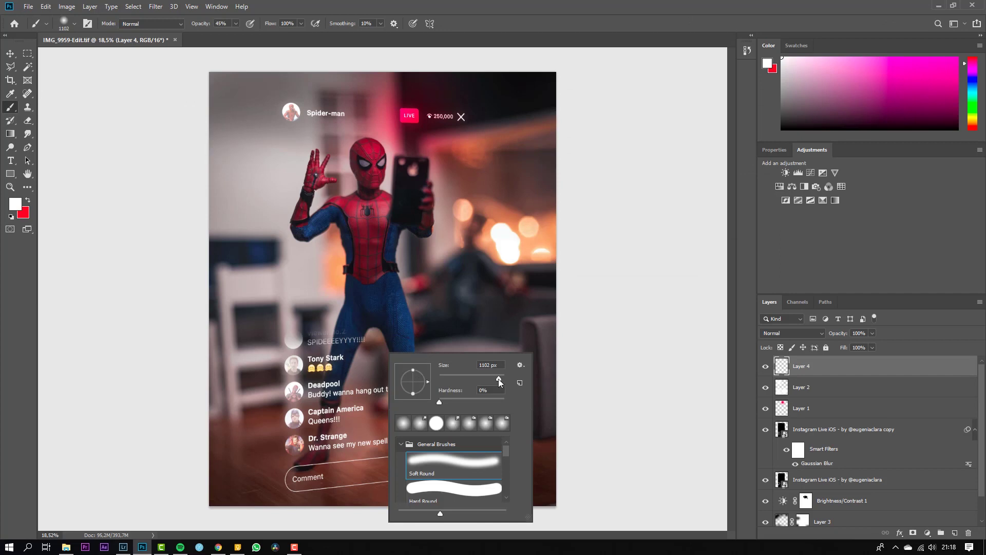
drag(498, 379, 502, 378)
click(304, 417)
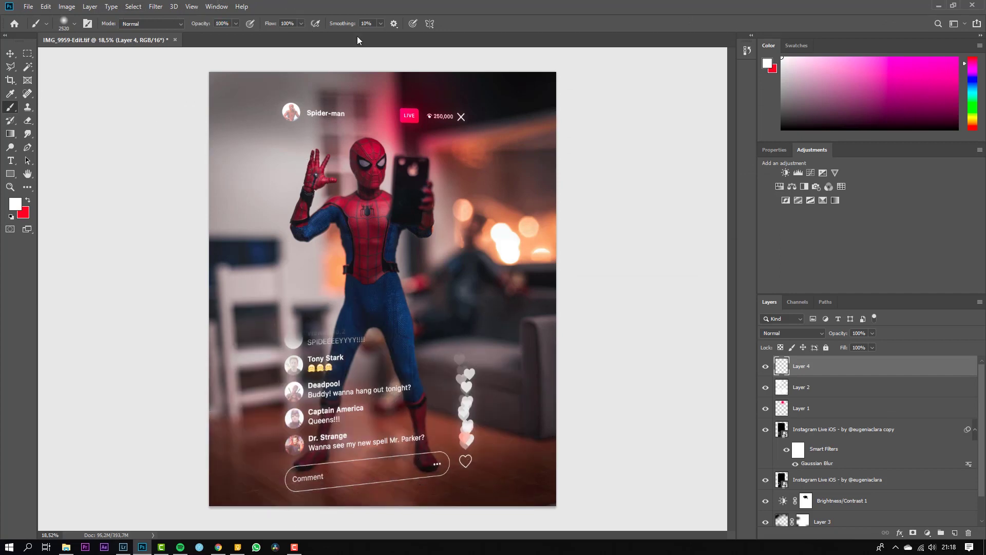
click(314, 405)
click(450, 402)
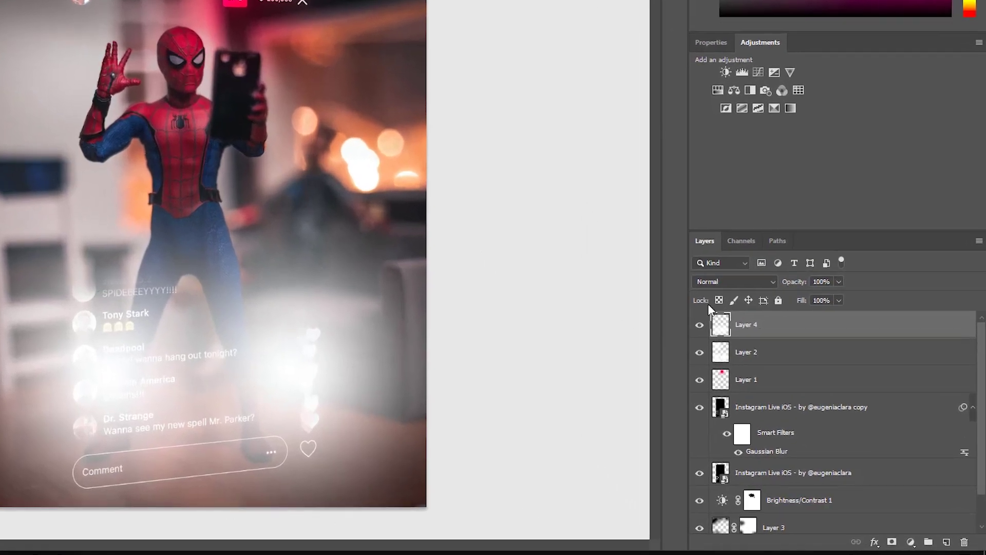
Set the new white glow layer to Screen with 14% opacity and 78% fill.
click(789, 330)
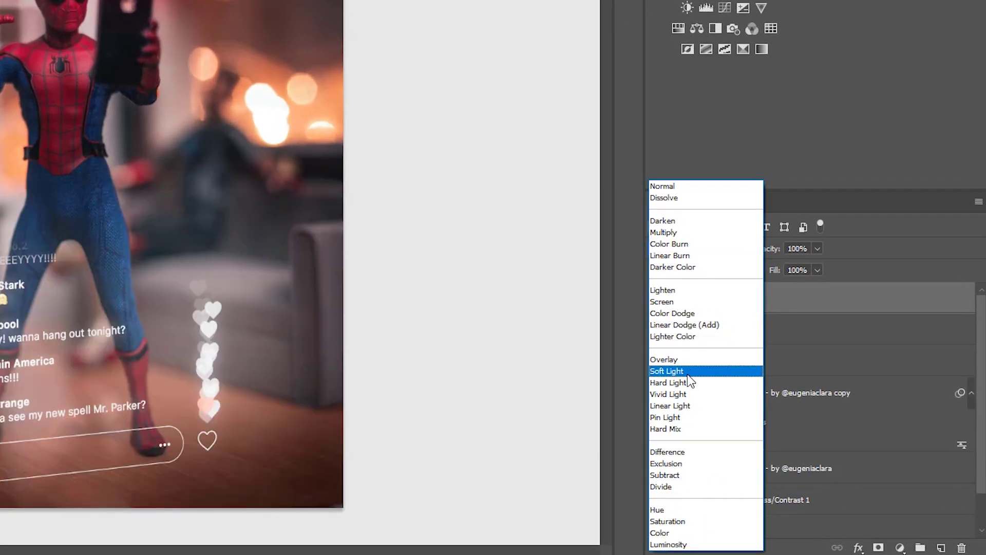
click(692, 303)
drag(770, 252, 704, 263)
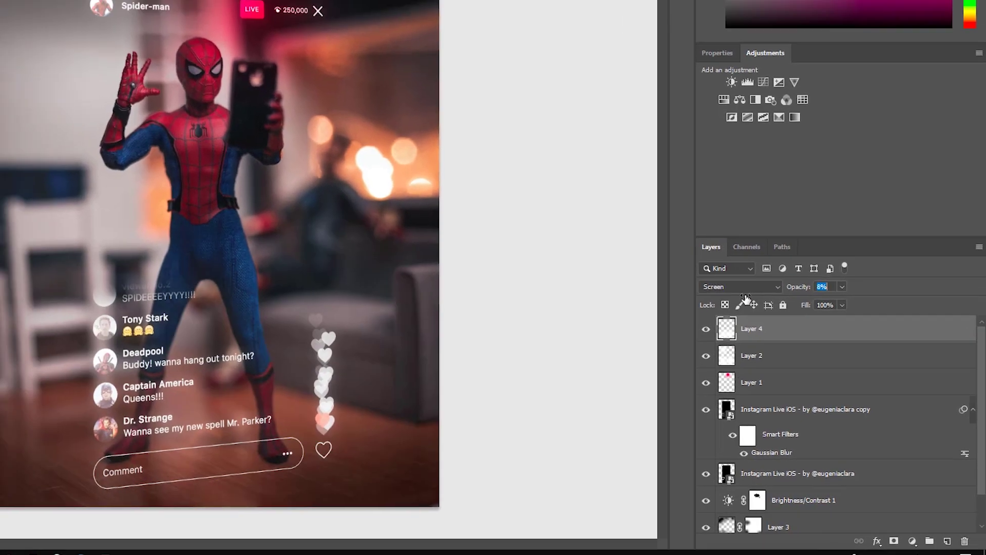
drag(746, 299, 793, 300)
drag(838, 334, 835, 334)
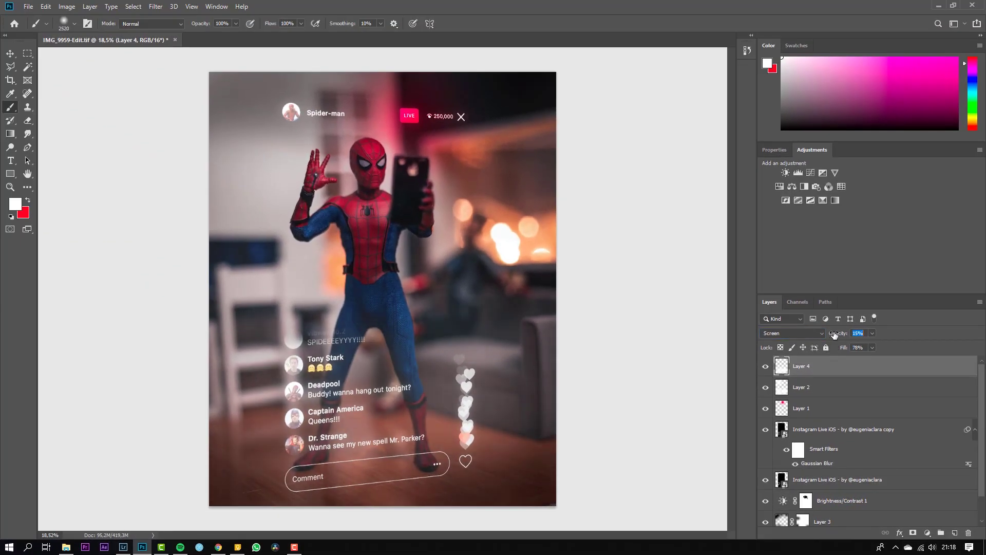
Dab soft white glows near the phone and the raised hand with a 1457 px brush at 67% opacity.
click(443, 146)
key(ctrl+z)
right_click(464, 148)
drag(578, 174, 572, 173)
drag(204, 24, 188, 24)
right_click(485, 140)
drag(593, 167, 598, 167)
click(477, 167)
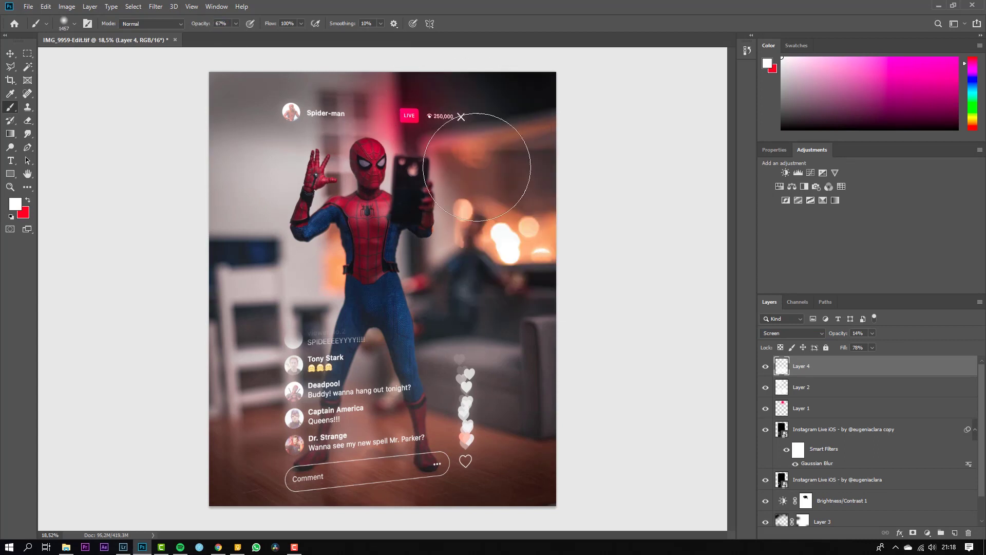
click(335, 152)
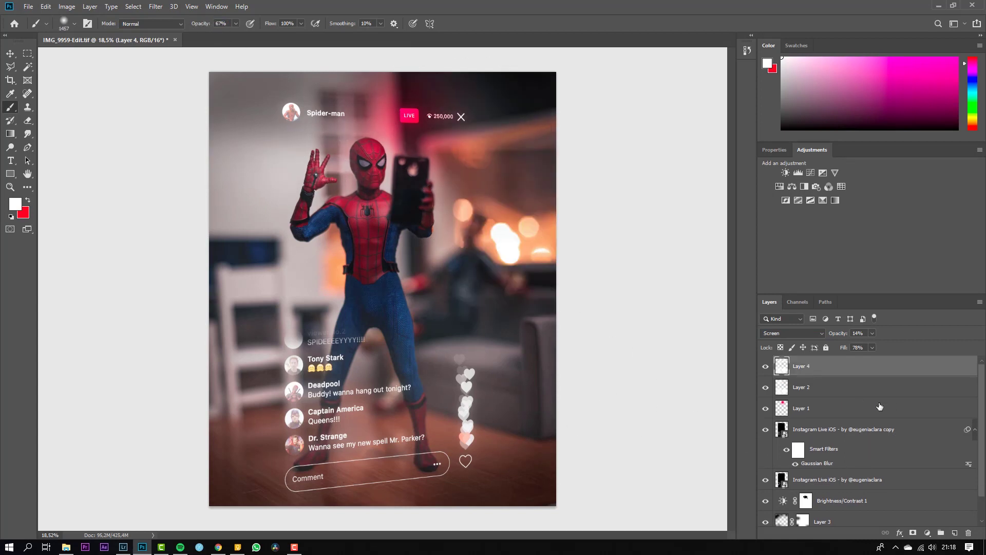
key(v)
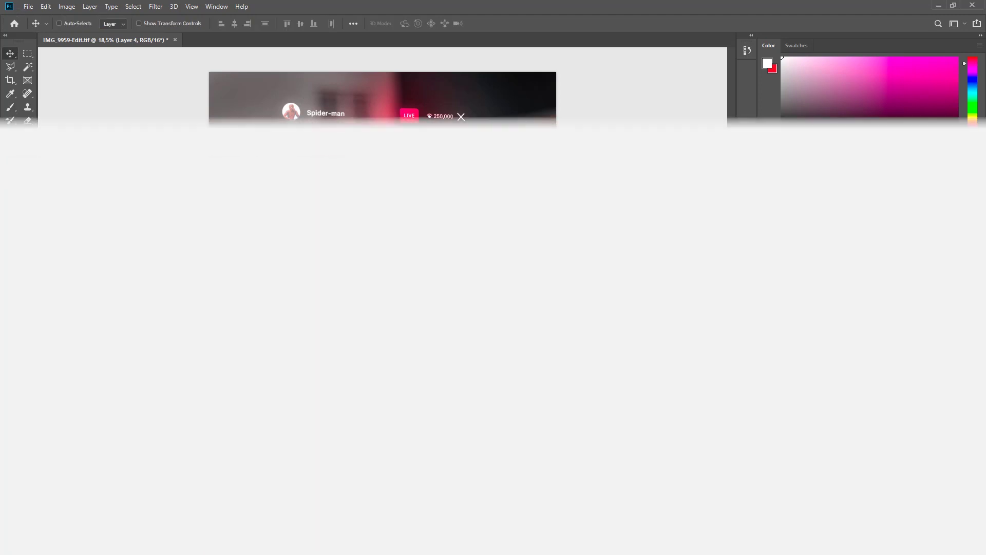